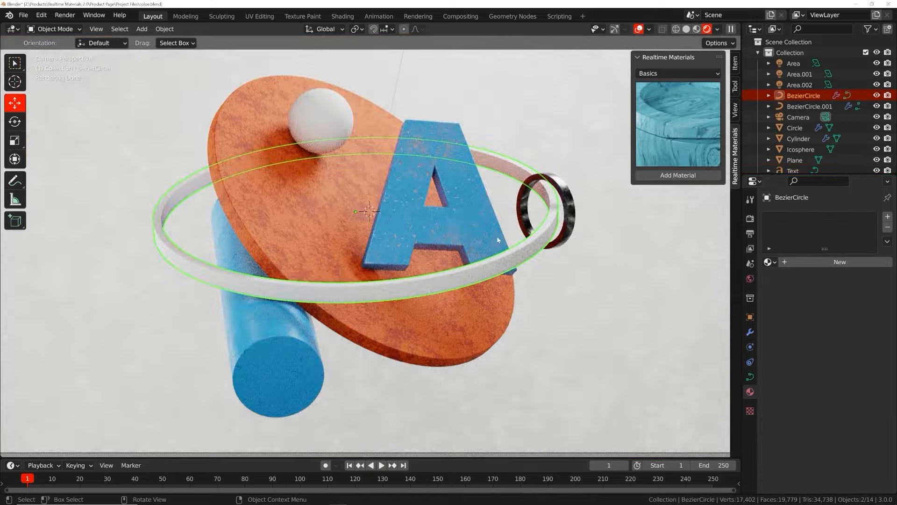
# Add the Basic Wood material to the large ring and adjust its wood color
pyautogui.click(672, 176)
pyautogui.click(837, 383)
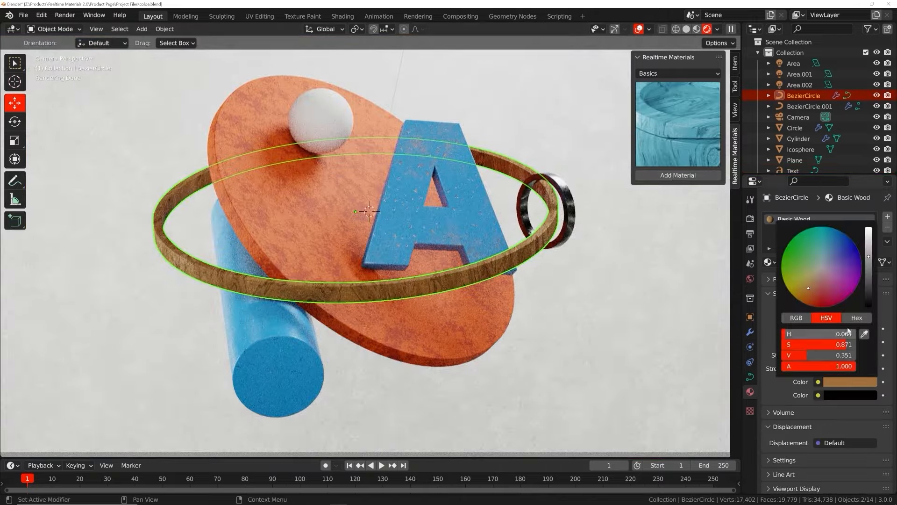
pyautogui.click(835, 238)
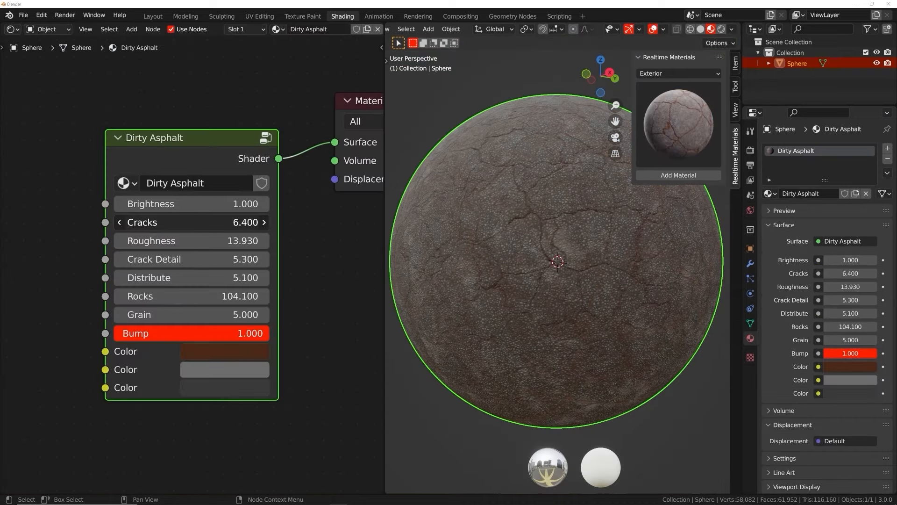
# Open the brown color of the Dirty Asphalt material and change the green Paint Scrape color on the car body
pyautogui.click(225, 351)
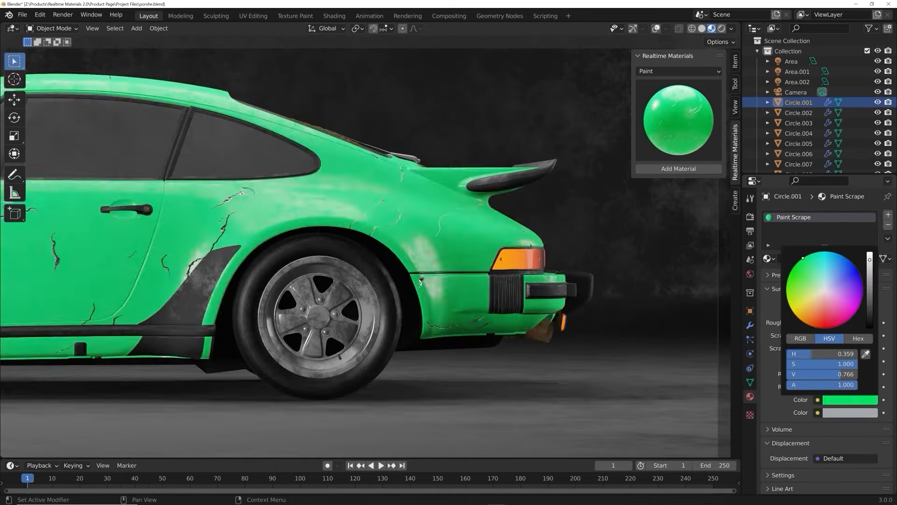
pyautogui.moveTo(803, 258); pyautogui.dragTo(862, 281)
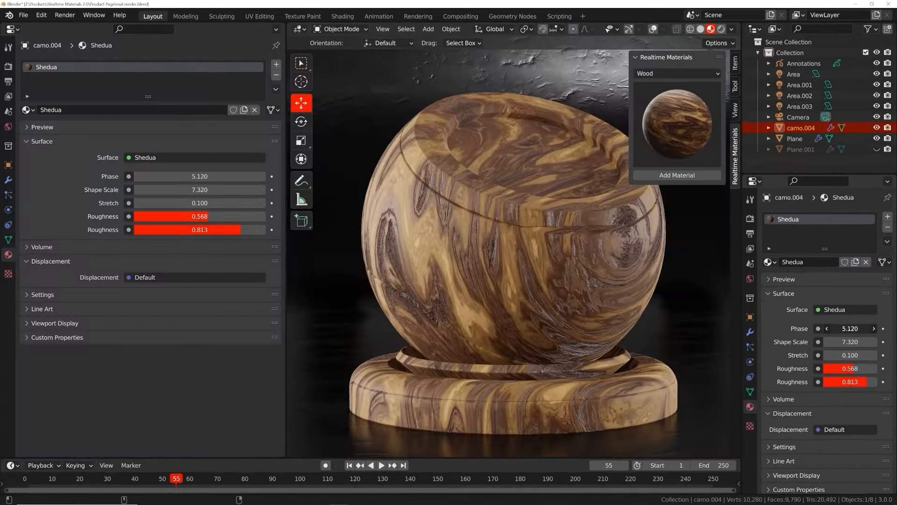
# Adjust Phase on the Shedua material, Scratches on Scratched Paint and Missing Pattern on Terrazzo_6
pyautogui.moveTo(838, 328); pyautogui.dragTo(843, 329)
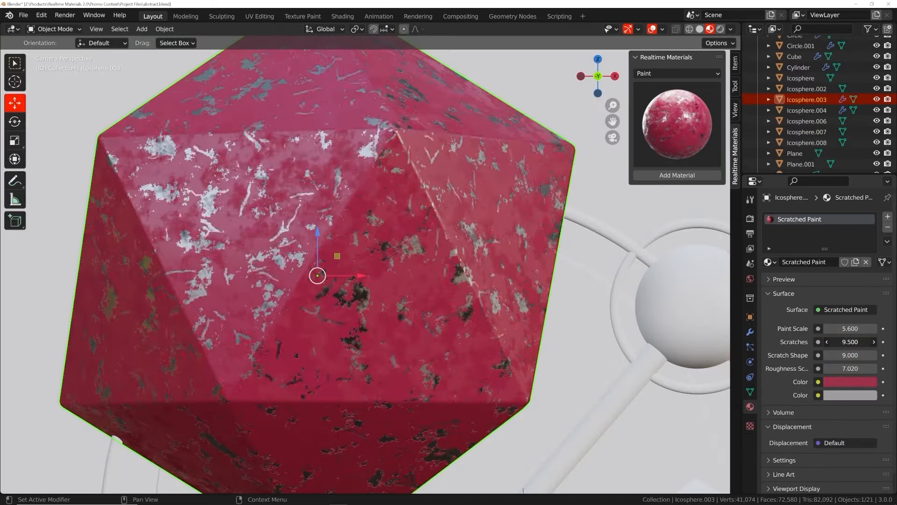
pyautogui.moveTo(851, 342); pyautogui.dragTo(878, 342)
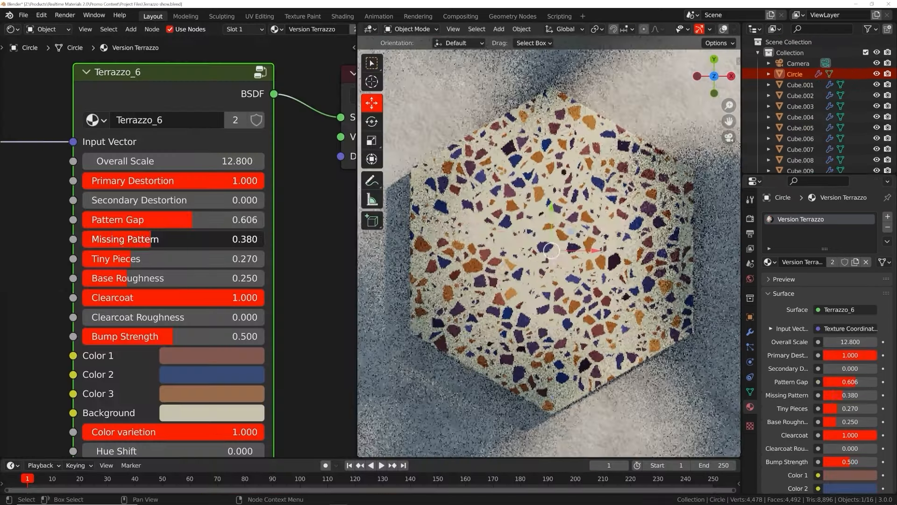
pyautogui.moveTo(157, 241); pyautogui.dragTo(161, 240)
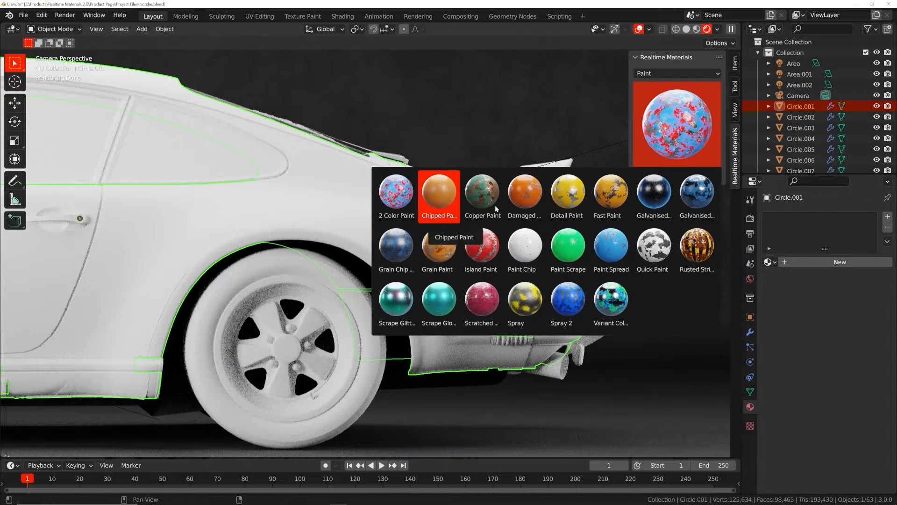
# Pick the Chipped Paint material for the car body and choose another material category for the trim parts
pyautogui.click(437, 202)
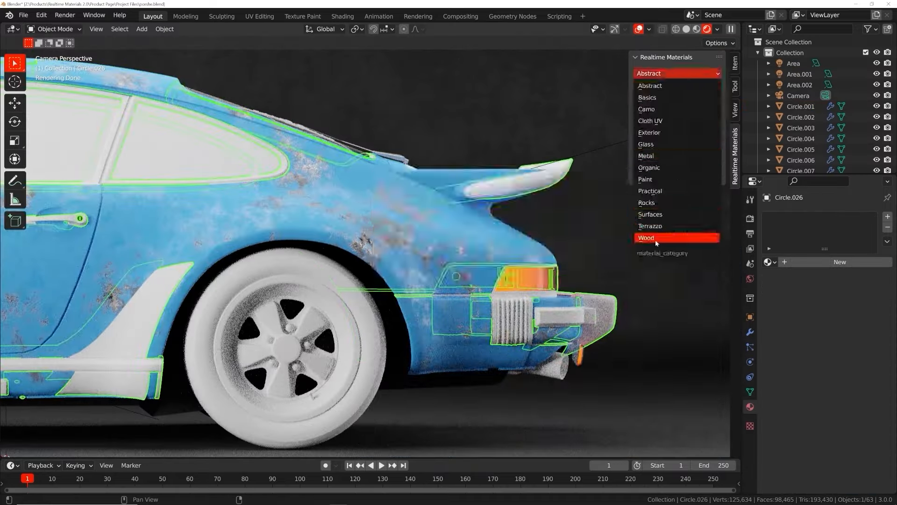
pyautogui.click(673, 236)
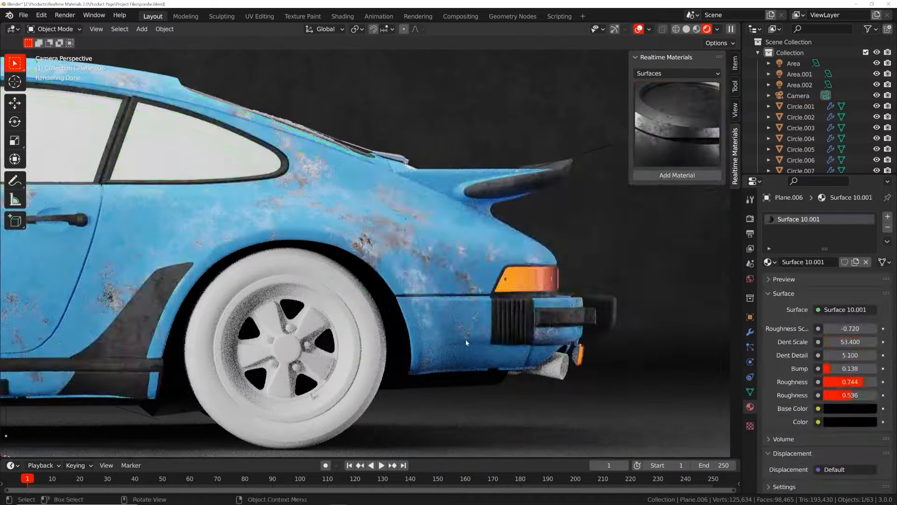
# Choose a material from the Metal category and add it to the car's wheel parts
pyautogui.click(664, 74)
pyautogui.click(652, 156)
pyautogui.click(672, 126)
pyautogui.click(667, 176)
pyautogui.click(667, 205)
pyautogui.click(818, 219)
pyautogui.click(674, 74)
pyautogui.click(654, 156)
# Add a material from the Basics category to the car's side windows
pyautogui.click(658, 75)
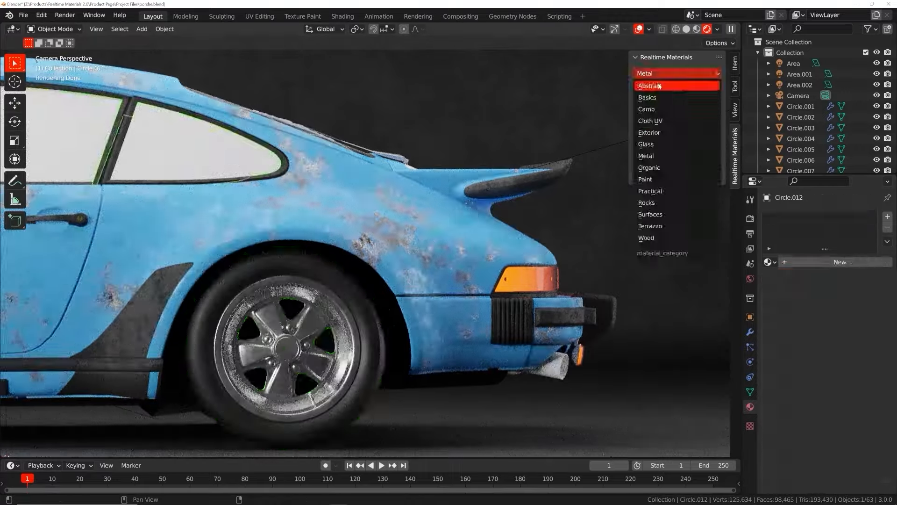
pyautogui.click(655, 98)
pyautogui.click(677, 175)
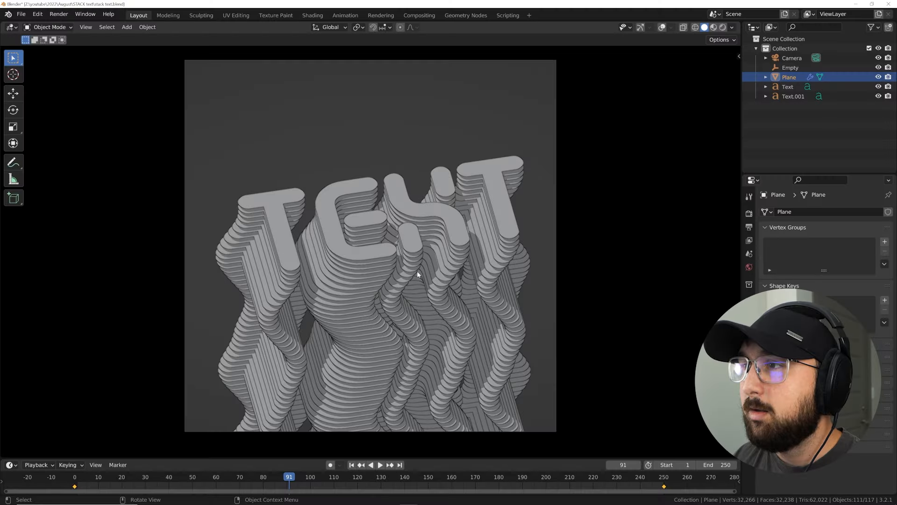
# Preview the stacked text through the camera with rendered shading and render the current frame
pyautogui.moveTo(418, 275); pyautogui.dragTo(421, 235, button='middle')
pyautogui.press('KP_0')
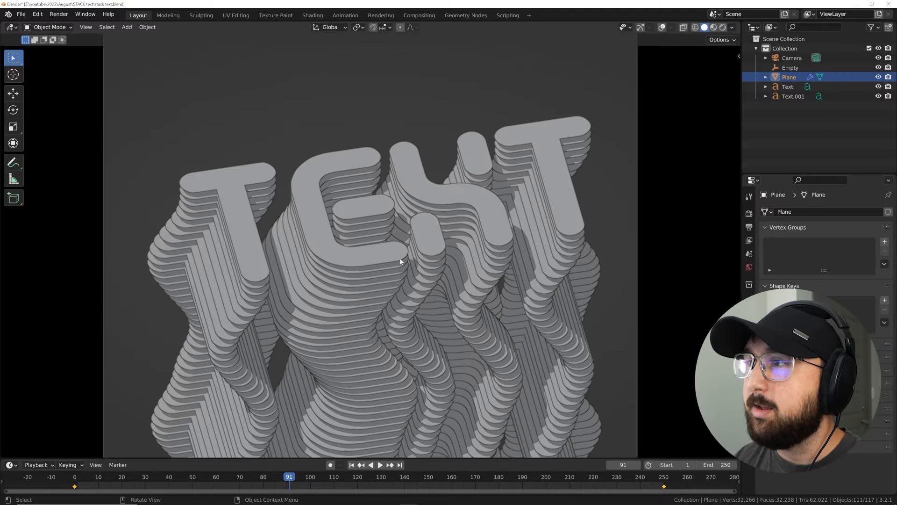
pyautogui.click(722, 27)
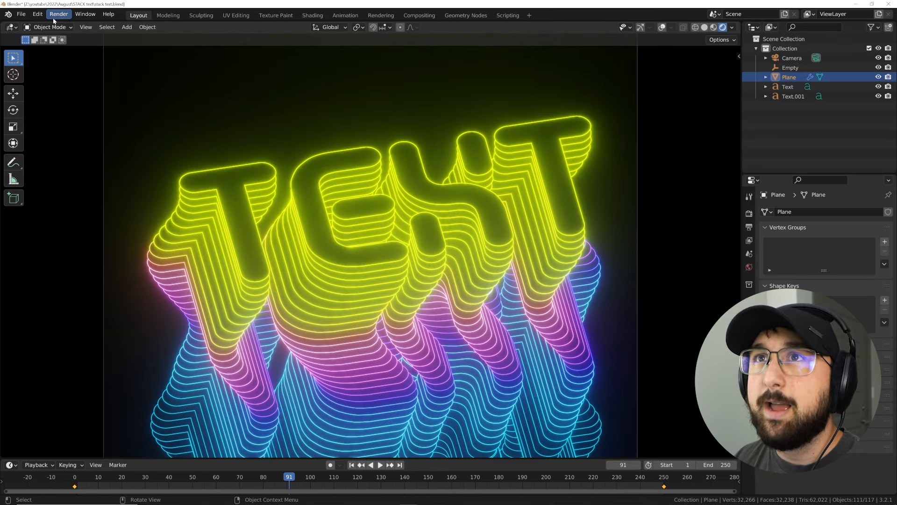
pyautogui.click(58, 14)
pyautogui.click(68, 24)
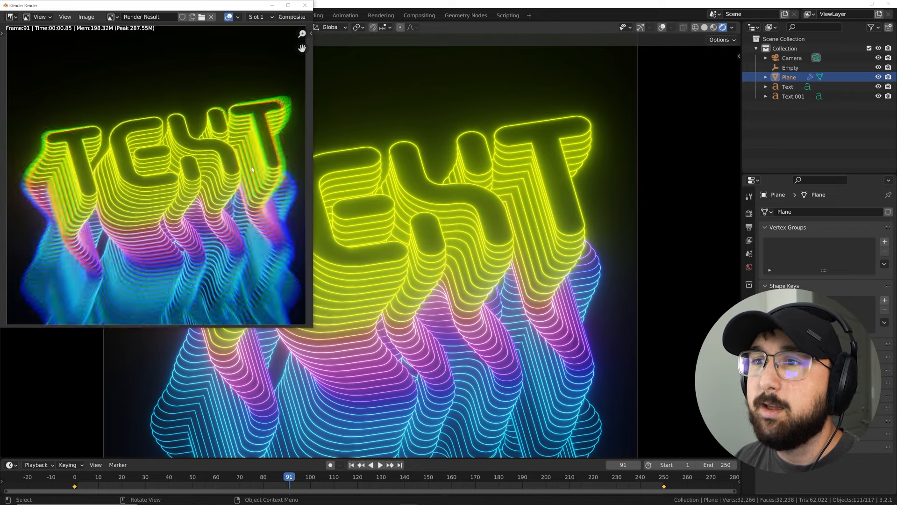
# Examine the glowing outlines and lens distortion of the rendered text up close and close the render window
pyautogui.scroll(-1, 186, 280)
pyautogui.scroll(2, 145, 180)
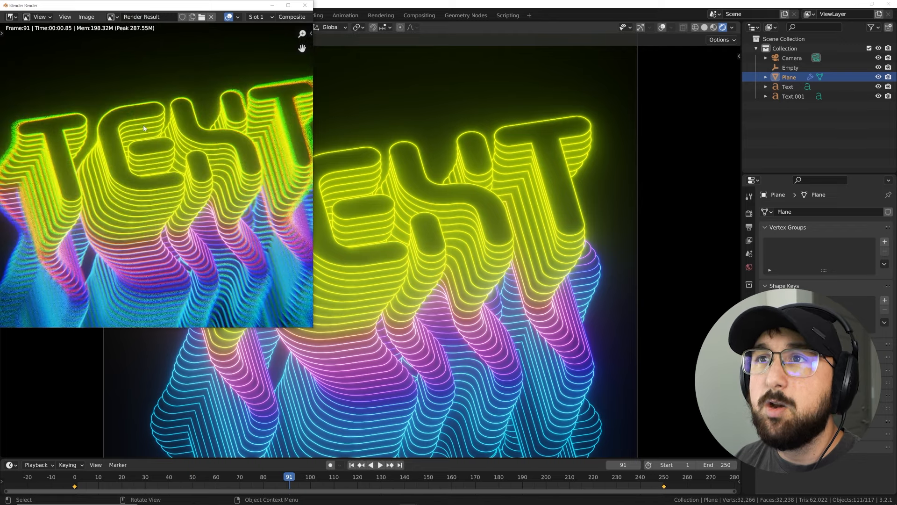
pyautogui.scroll(4, 147, 129)
pyautogui.scroll(-2, 164, 206)
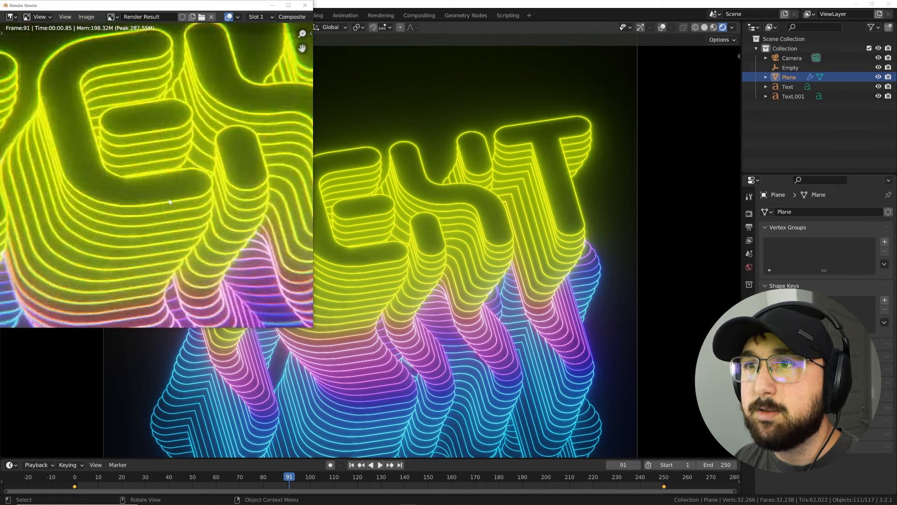
pyautogui.scroll(-8, 170, 202)
pyautogui.scroll(4, 208, 292)
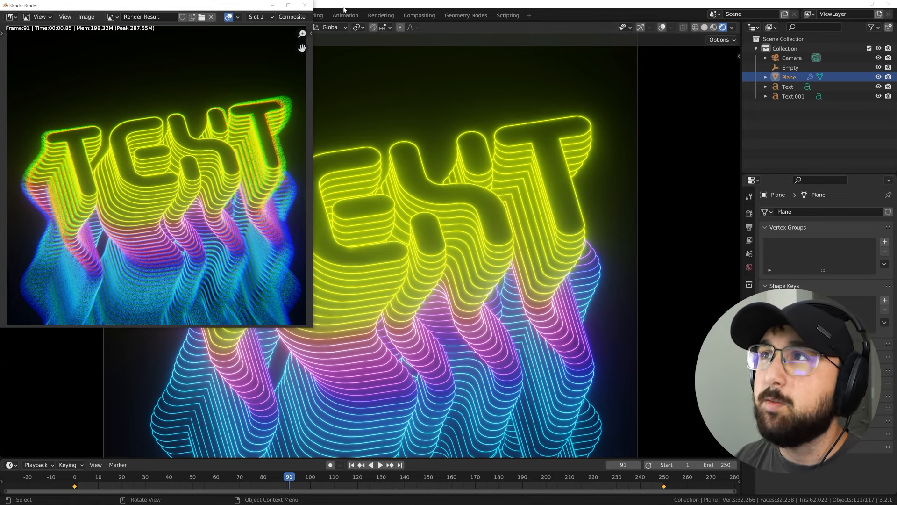
pyautogui.click(305, 6)
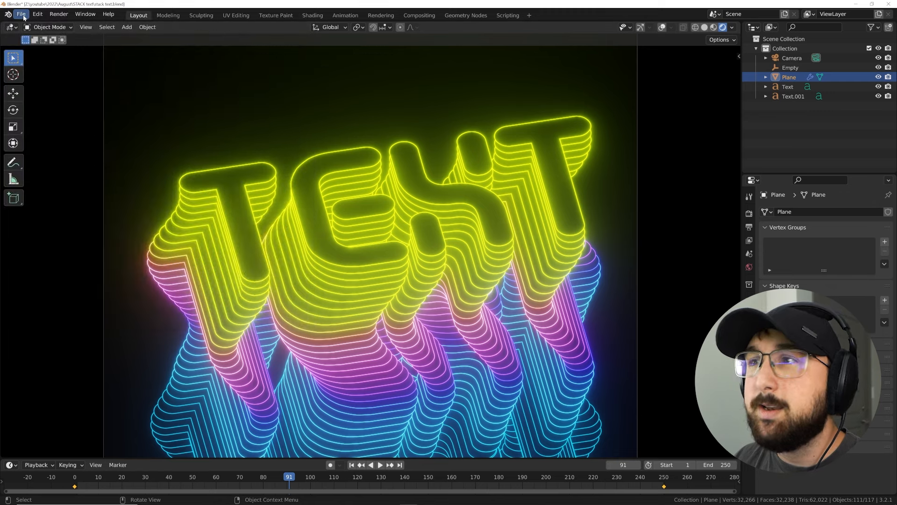
# Open a new Blender window with an empty scene
pyautogui.rightClick(410, 500)
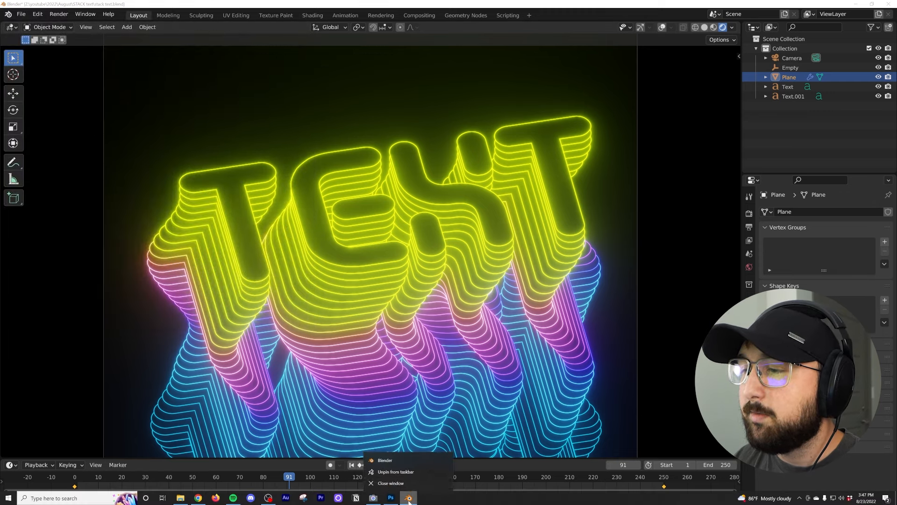
pyautogui.click(394, 461)
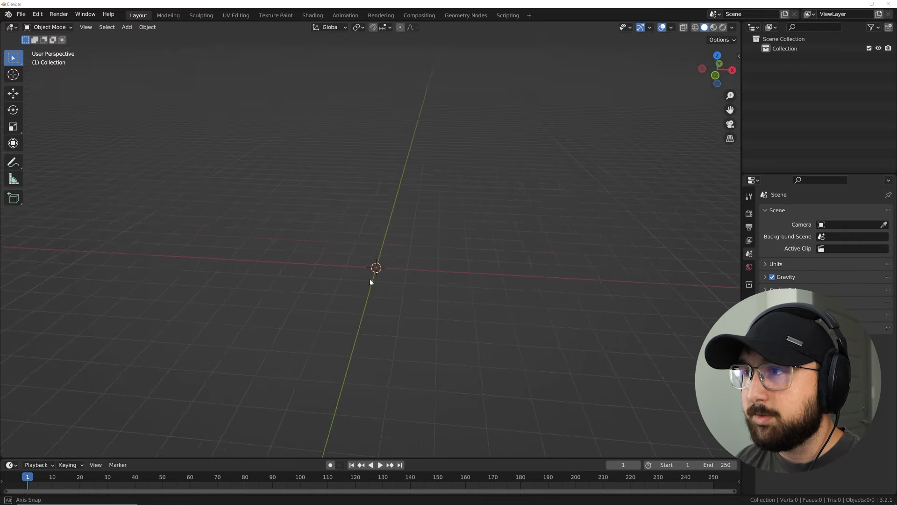
pyautogui.moveTo(370, 280)
pyautogui.mouseDown(button='middle')
pyautogui.moveTo(370, 304)
pyautogui.moveTo(367, 283)
pyautogui.mouseUp(button='middle')
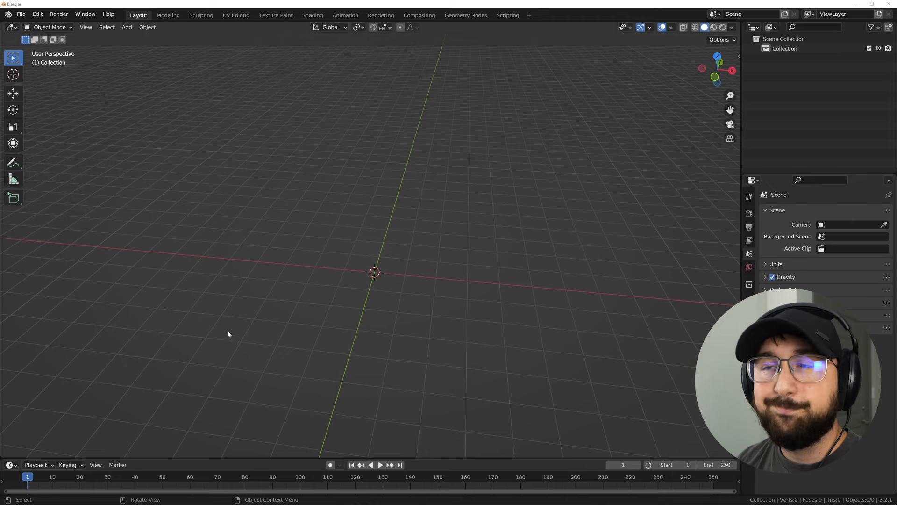
pyautogui.moveTo(403, 275); pyautogui.dragTo(372, 282, button='middle')
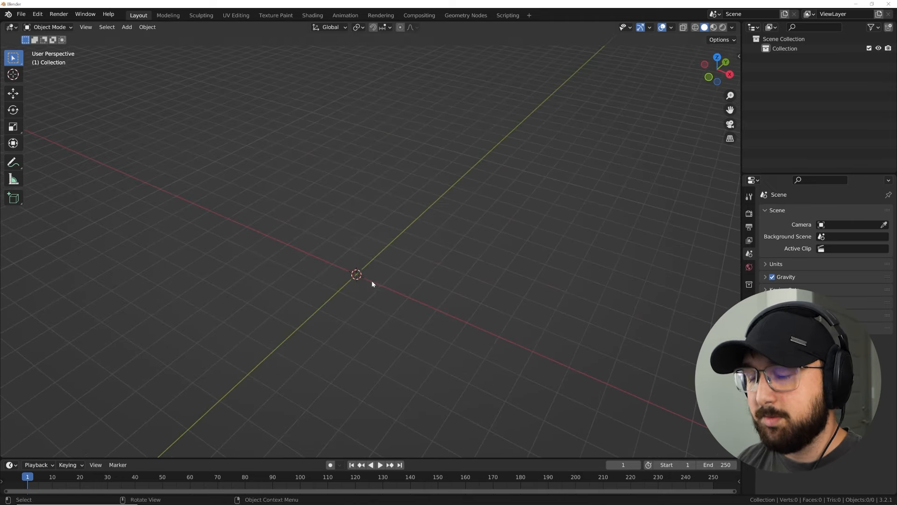
# Add a text object at the world origin
pyautogui.hotkey('shift', 'a')
pyautogui.moveTo(369, 234)
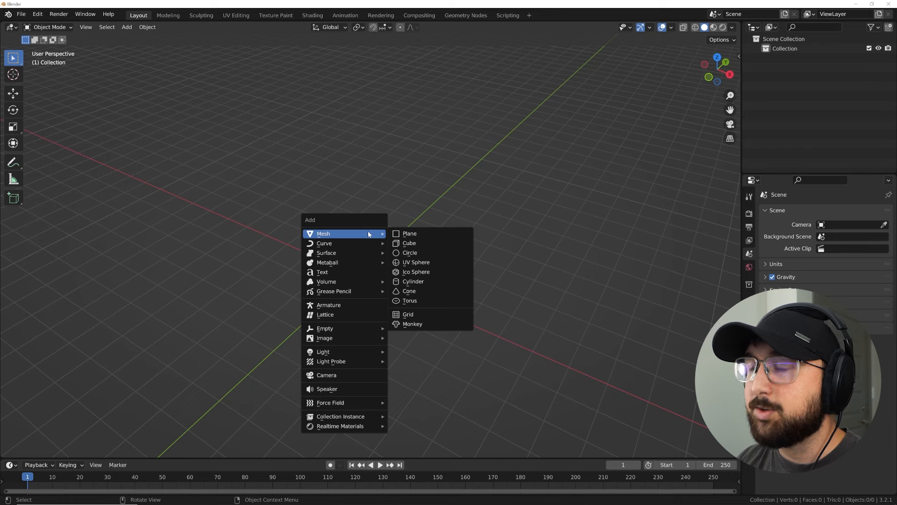
pyautogui.click(341, 272)
pyautogui.moveTo(346, 273); pyautogui.dragTo(425, 261, button='middle')
pyautogui.hotkey('shift', 'a')
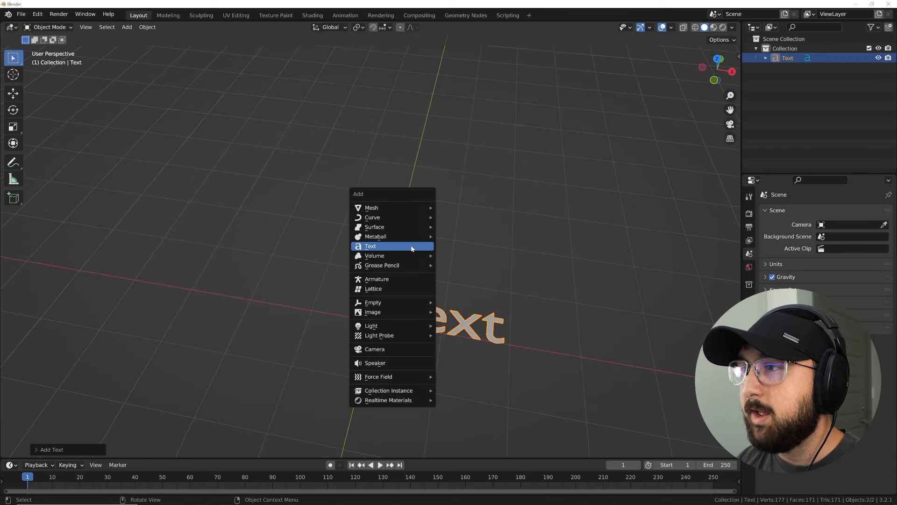
pyautogui.moveTo(617, 227); pyautogui.dragTo(662, 319, button='middle')
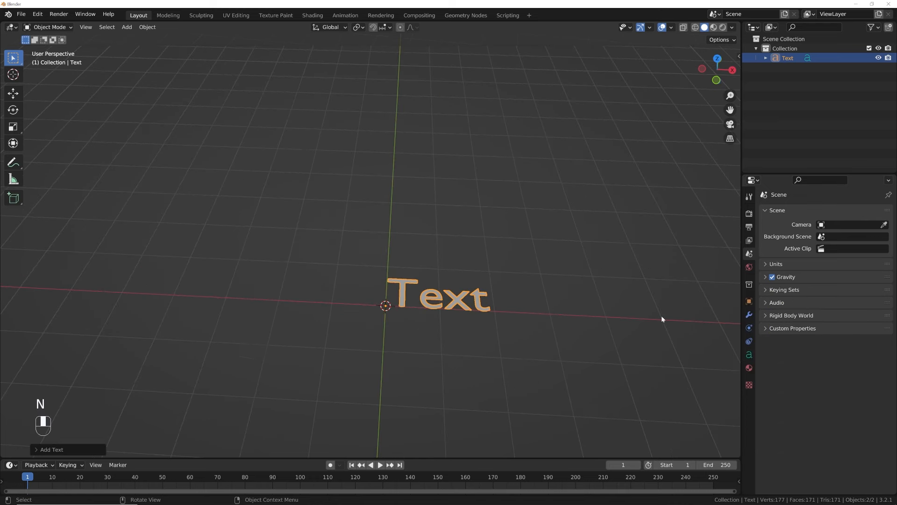
# Set the text object's horizontal and vertical alignment to Center
pyautogui.click(749, 355)
pyautogui.click(841, 363)
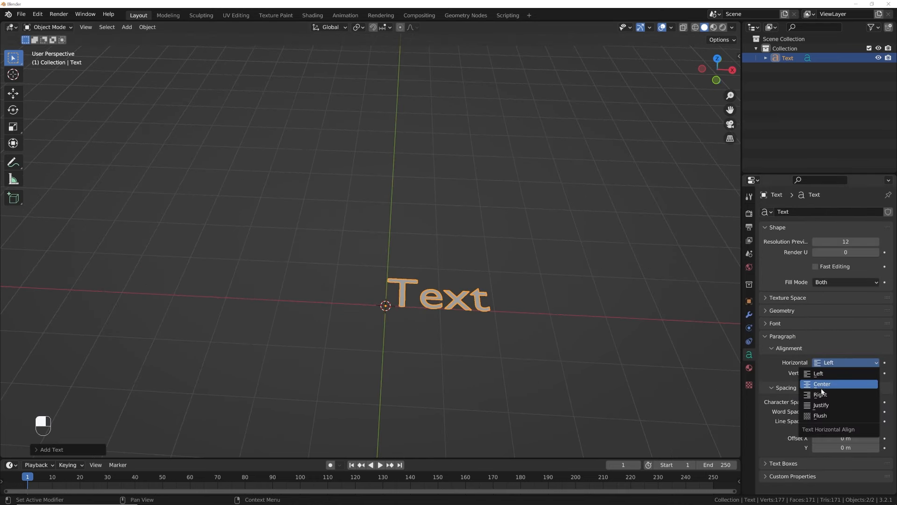
pyautogui.click(824, 385)
pyautogui.click(832, 373)
pyautogui.click(828, 405)
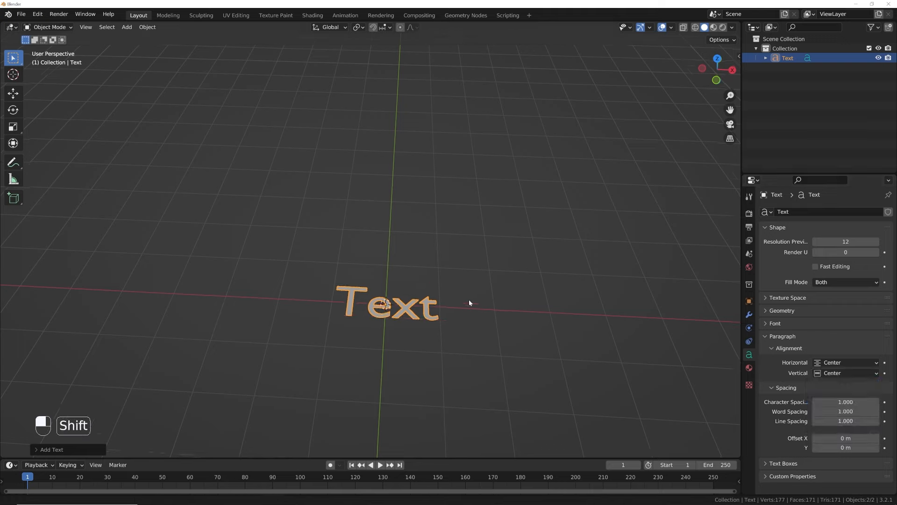
pyautogui.keyDown('shift'); pyautogui.moveTo(469, 299); pyautogui.dragTo(473, 262, button='middle'); pyautogui.keyUp('shift')
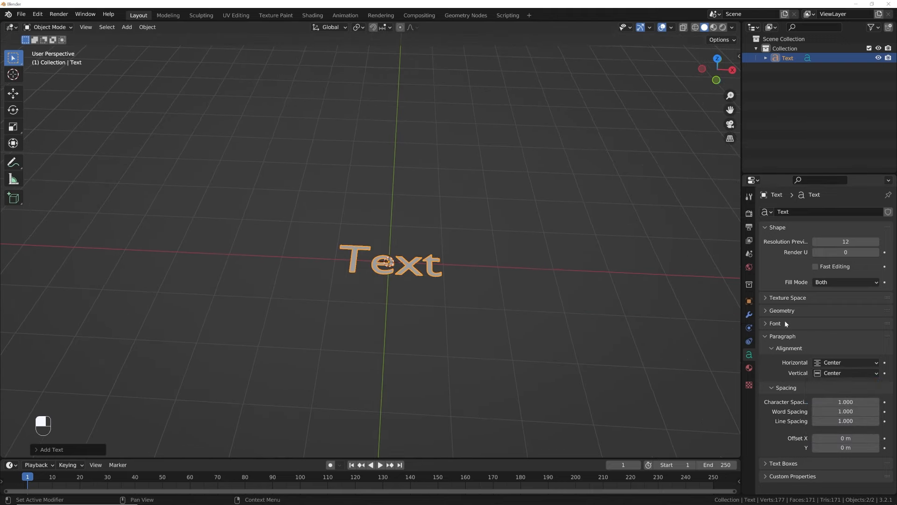
# Look at the Techno Overload font page on dafont.com in the browser and return to Blender
pyautogui.click(203, 500)
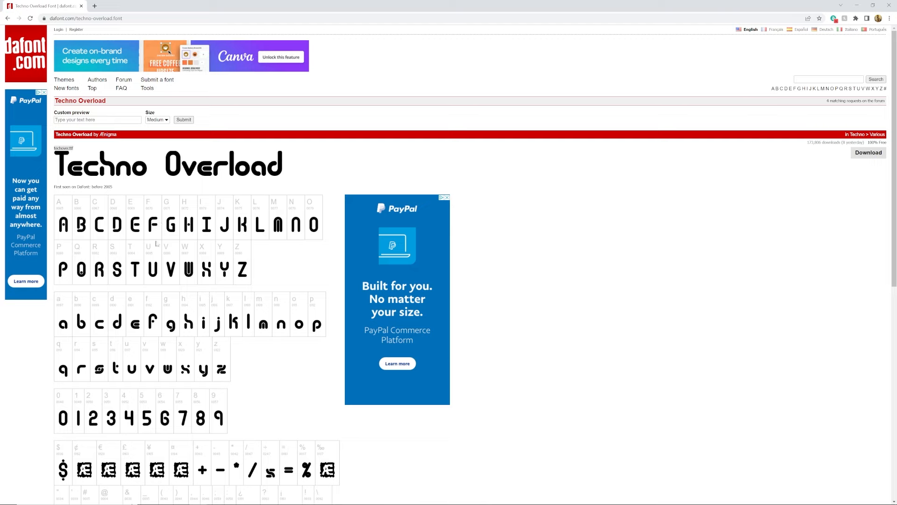
pyautogui.click(857, 6)
# Replace the text object's wording with TEXT in capitals
pyautogui.press('Tab')
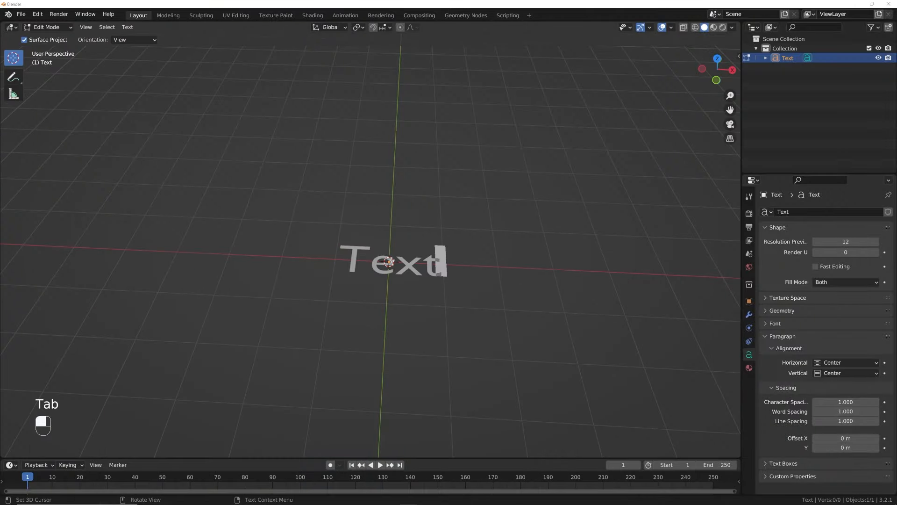
pyautogui.press('BackSpace')
pyautogui.press('BackSpace')
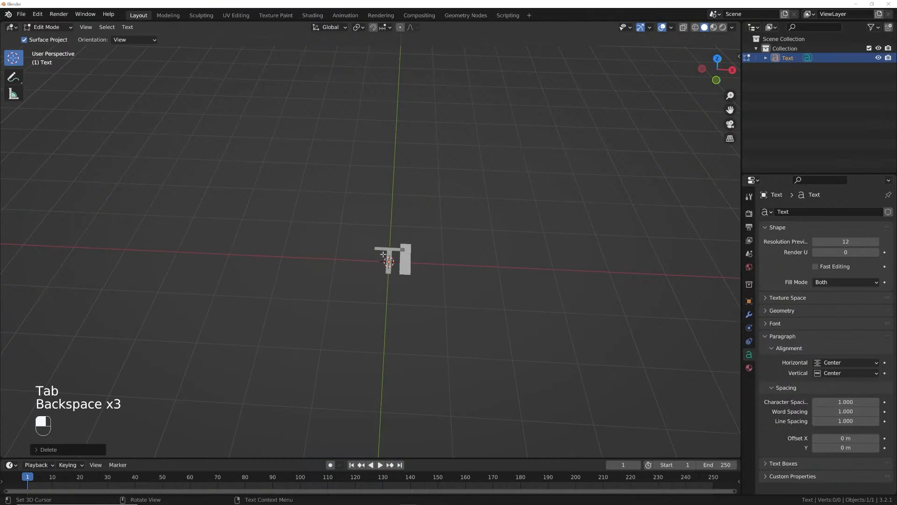
pyautogui.write('TEXT')
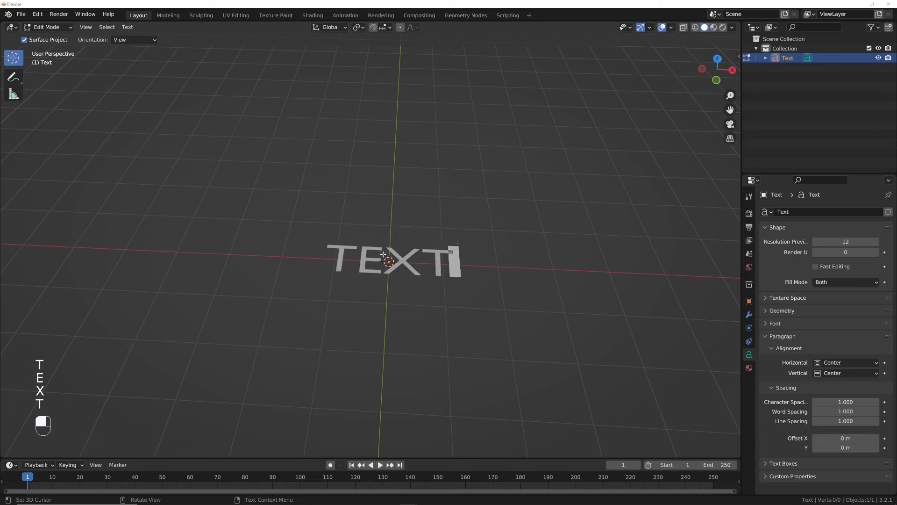
pyautogui.press('Tab')
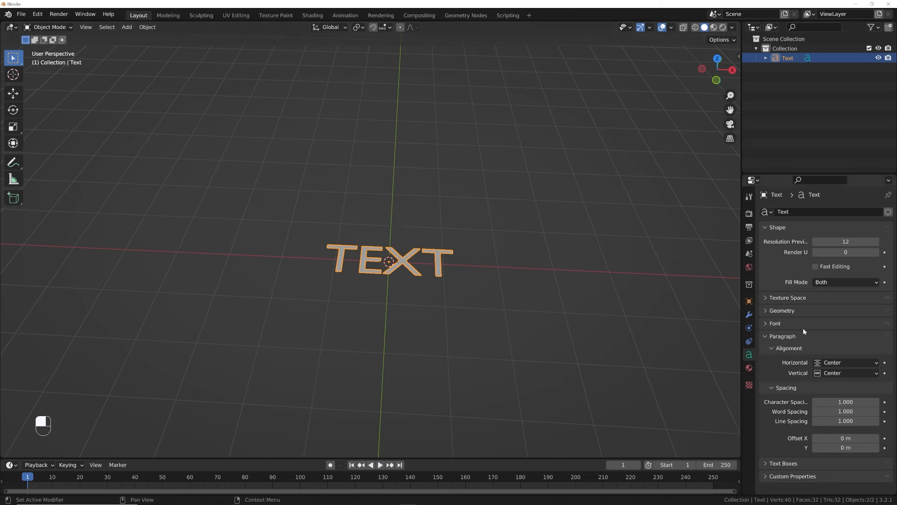
# Filter the Windows fonts by TEC and load the techno overload Regular font as the text object's regular font
pyautogui.click(777, 311)
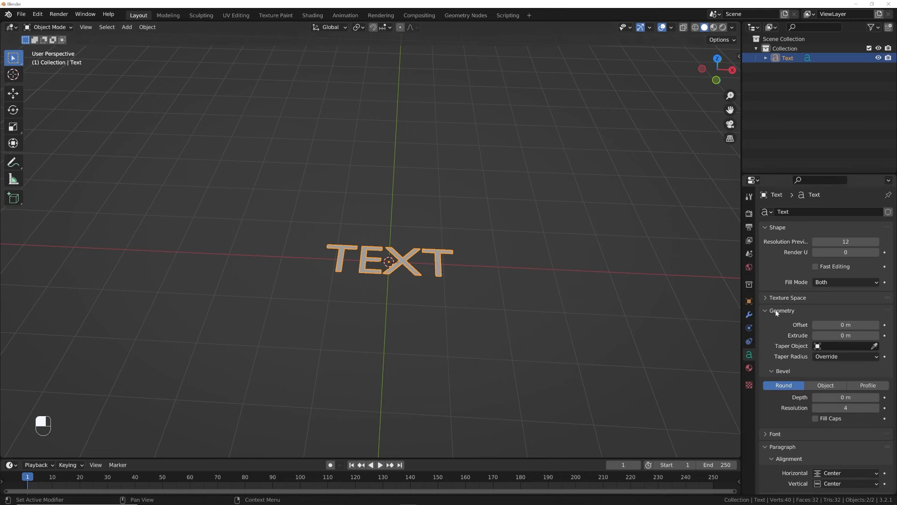
pyautogui.click(777, 311)
pyautogui.click(775, 324)
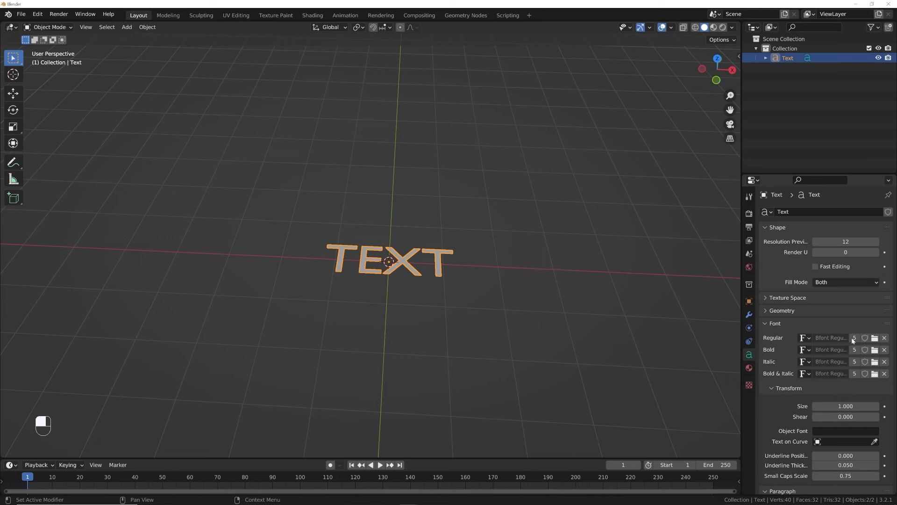
pyautogui.click(875, 338)
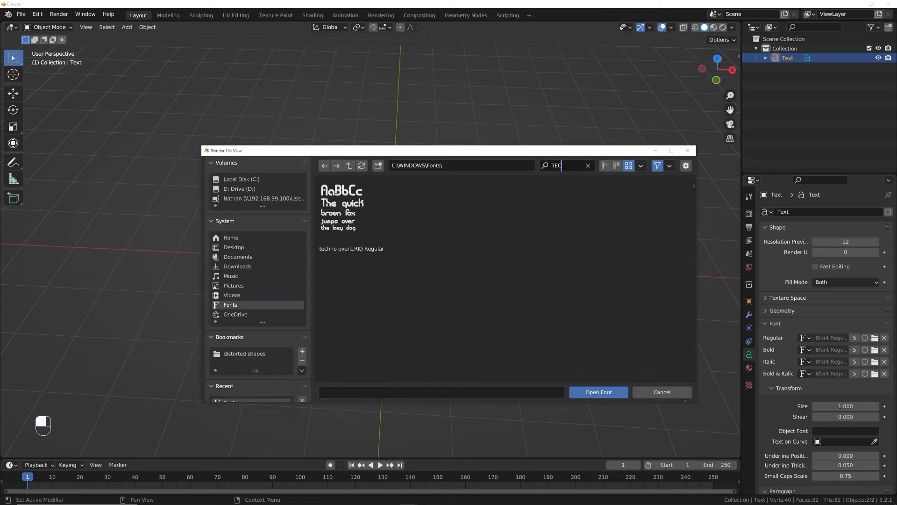
pyautogui.press('Return')
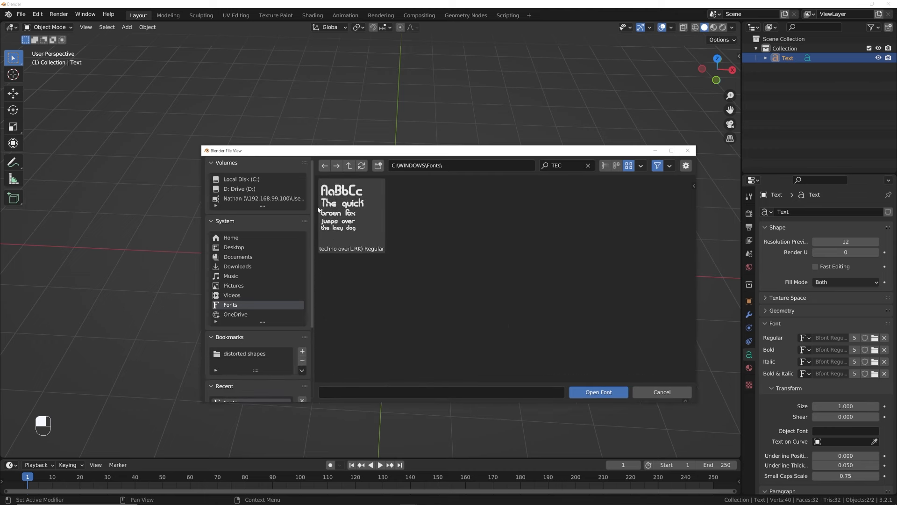
pyautogui.doubleClick(350, 216)
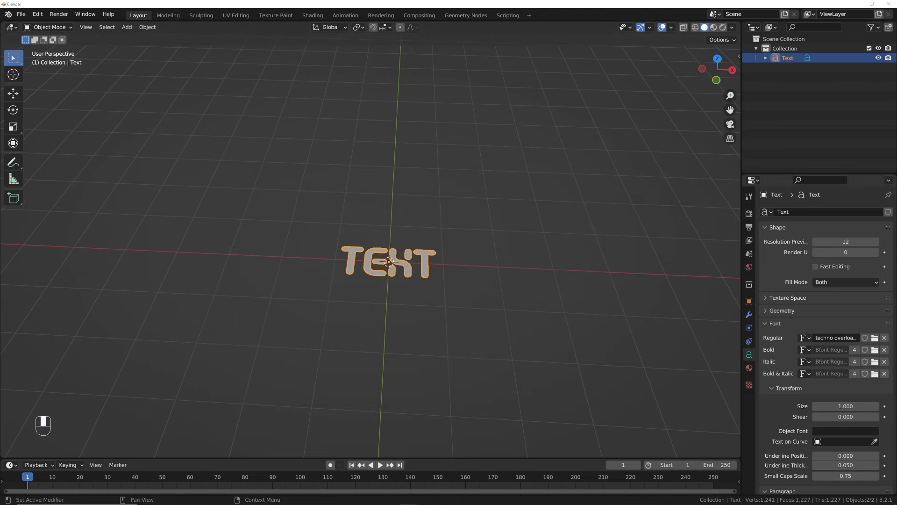
# Try the umop Regular font on the text object and undo the font change
pyautogui.click(874, 340)
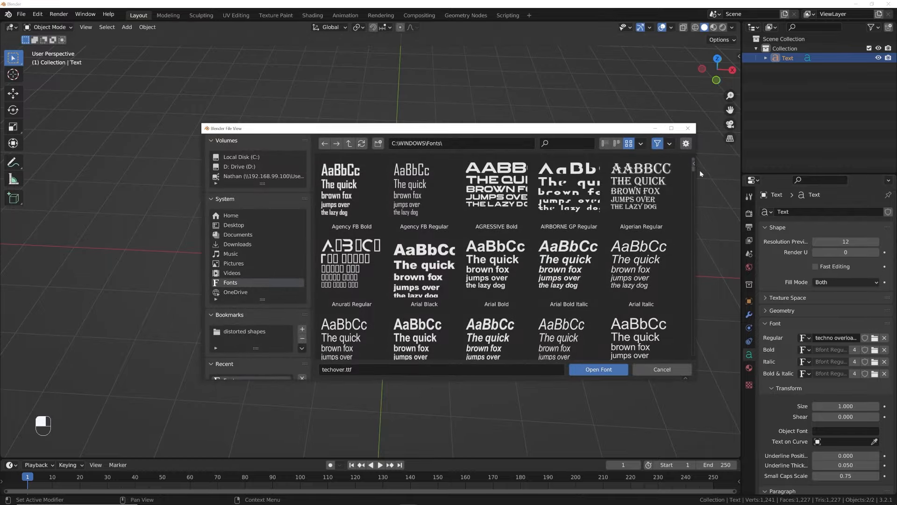
pyautogui.moveTo(693, 169); pyautogui.dragTo(694, 360)
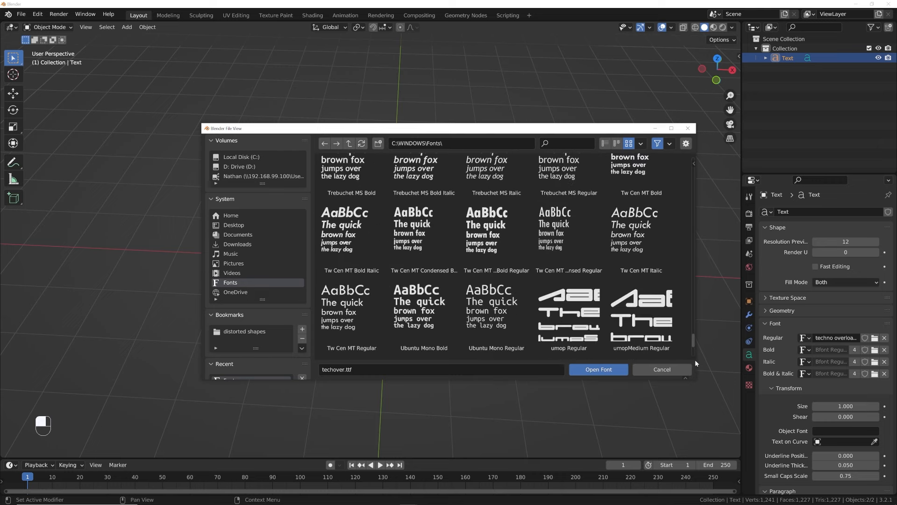
pyautogui.doubleClick(566, 323)
pyautogui.click(875, 339)
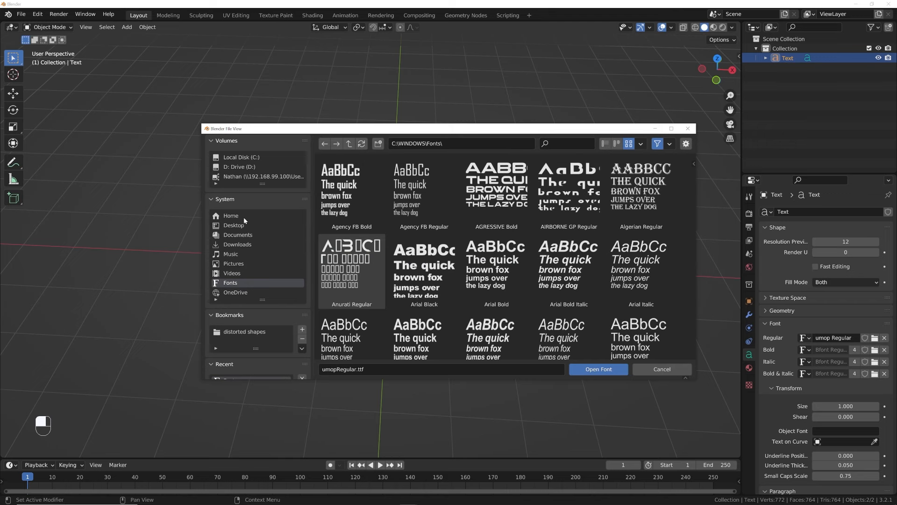
pyautogui.click(650, 370)
pyautogui.hotkey('ctrl', 'z')
# Move the text object about 4 m away from the world origin along the negative X direction
pyautogui.scroll(4, 399, 285)
pyautogui.keyDown('shift'); pyautogui.moveTo(452, 293); pyautogui.dragTo(448, 219, button='middle'); pyautogui.keyUp('shift')
pyautogui.moveTo(452, 259)
pyautogui.mouseDown(button='middle')
pyautogui.moveTo(458, 235)
pyautogui.moveTo(464, 251)
pyautogui.mouseUp(button='middle')
pyautogui.scroll(-3, 458, 234)
pyautogui.press('g')
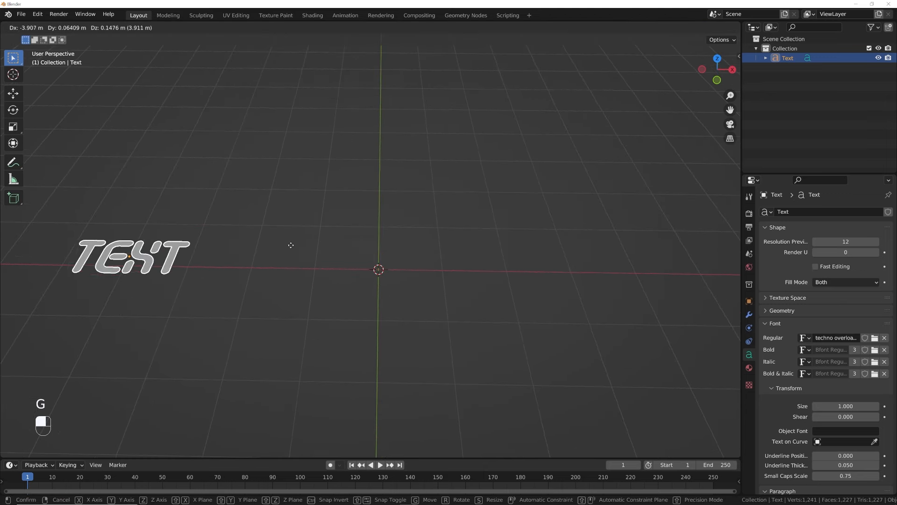
pyautogui.click(280, 264)
pyautogui.moveTo(279, 264); pyautogui.dragTo(306, 218, button='middle')
pyautogui.moveTo(353, 276); pyautogui.dragTo(363, 224, button='middle')
# Duplicate the text object and place the copy just behind the original
pyautogui.hotkey('shift', 'd')
pyautogui.click(410, 196)
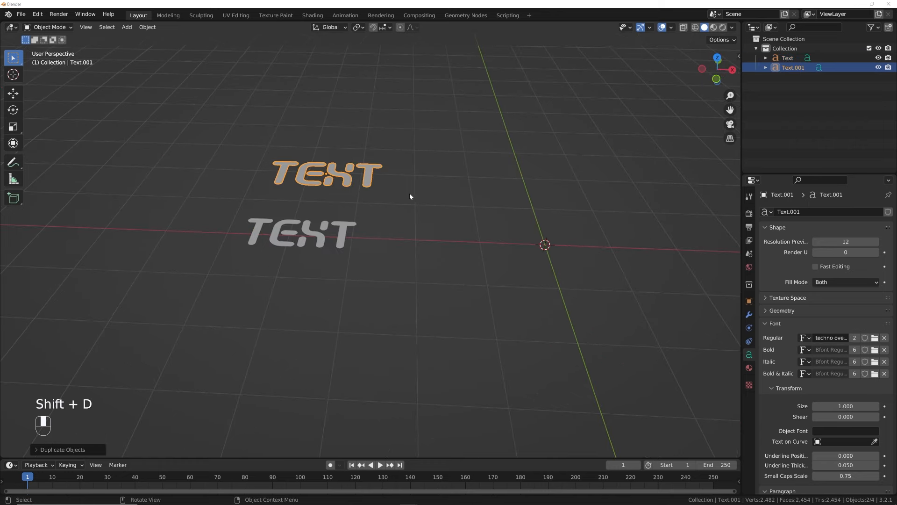
pyautogui.moveTo(420, 184); pyautogui.dragTo(421, 257, button='middle')
# Select both text objects, shift them together slightly, and deselect them
pyautogui.moveTo(433, 131); pyautogui.dragTo(258, 284)
pyautogui.moveTo(314, 242); pyautogui.dragTo(319, 270, button='middle')
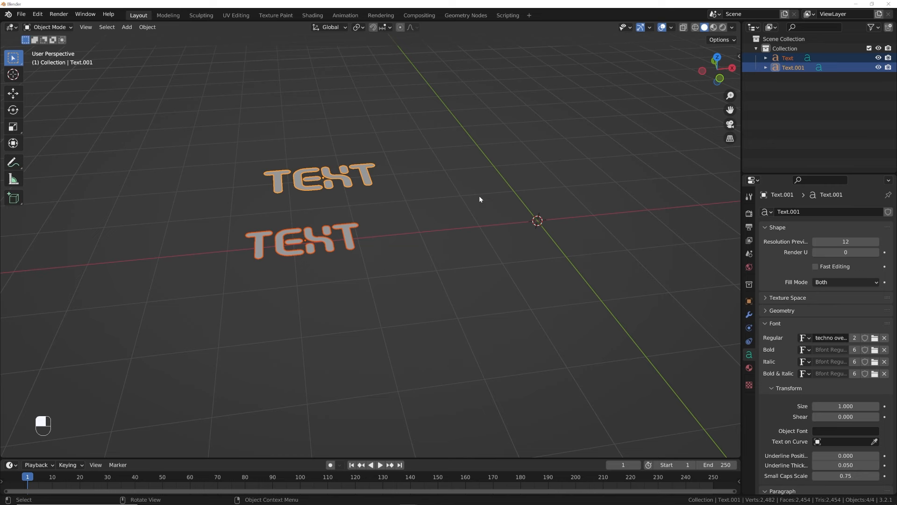
pyautogui.press('g')
pyautogui.click(493, 209)
pyautogui.click(274, 205)
pyautogui.keyDown('shift'); pyautogui.moveTo(274, 206); pyautogui.dragTo(374, 217, button='middle'); pyautogui.keyUp('shift')
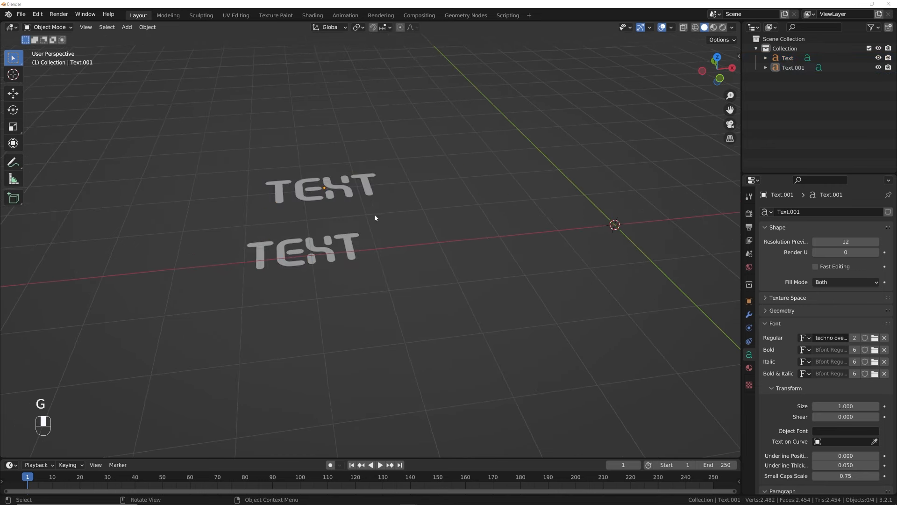
# Delete the rear text copy, duplicate the front text again, and place the new copy behind it
pyautogui.click(371, 189)
pyautogui.press('Delete')
pyautogui.click(348, 249)
pyautogui.hotkey('shift', 'd')
pyautogui.click(354, 170)
pyautogui.moveTo(414, 190); pyautogui.dragTo(475, 212, button='middle')
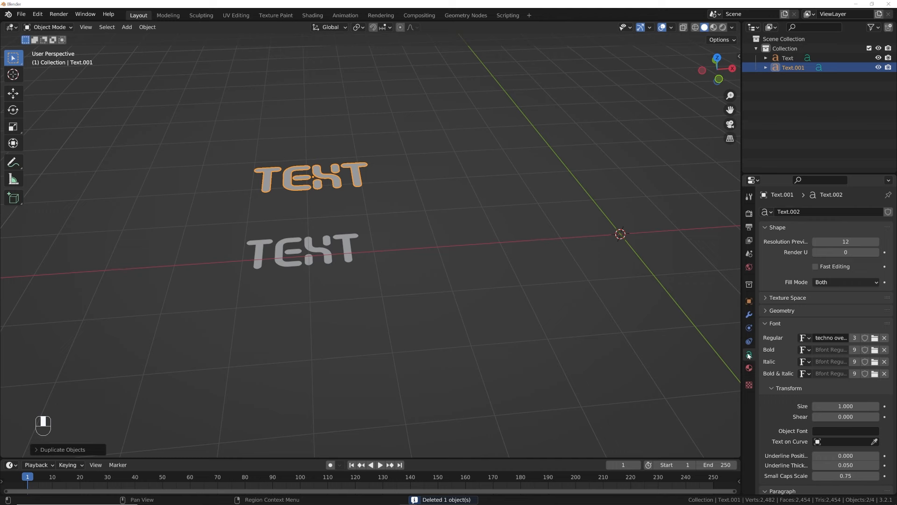
# Set the duplicated text's fill mode to None and its round bevel depth to 0.005 m
pyautogui.click(822, 283)
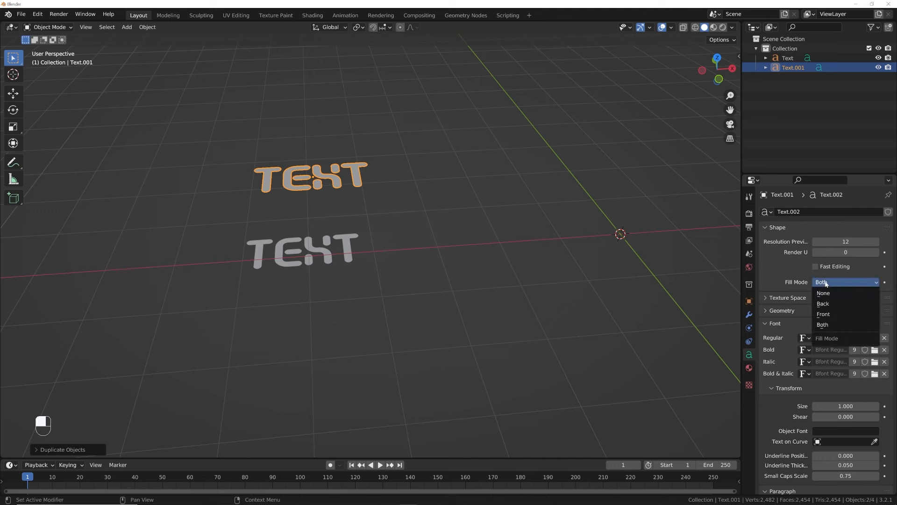
pyautogui.click(829, 293)
pyautogui.click(776, 323)
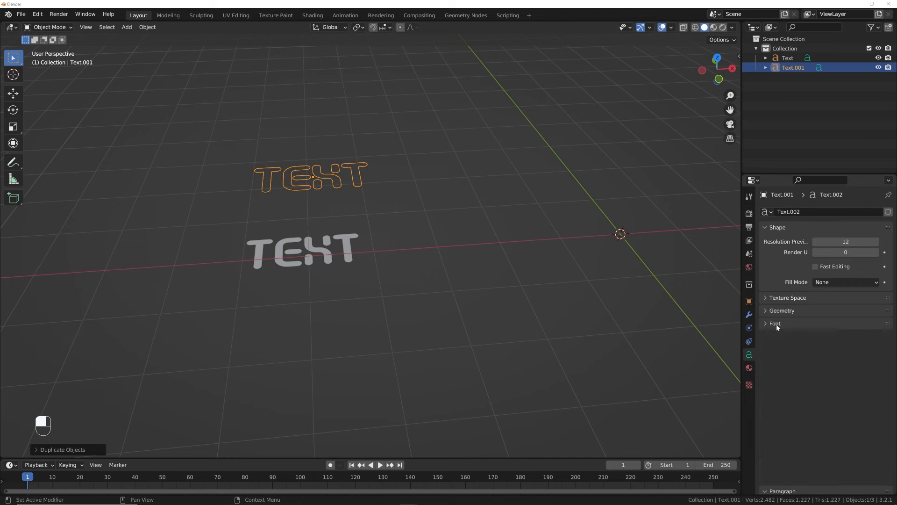
pyautogui.click(783, 311)
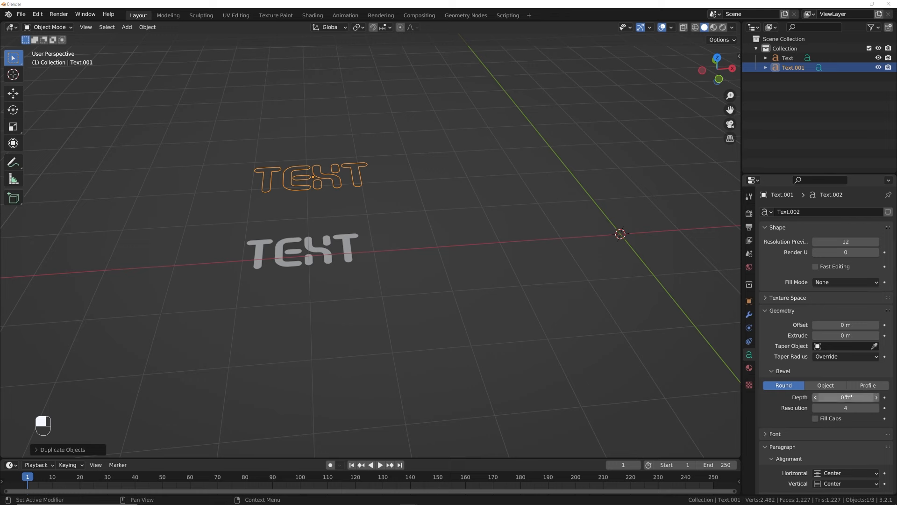
pyautogui.keyDown('shift'); pyautogui.moveTo(851, 395); pyautogui.dragTo(859, 395); pyautogui.keyUp('shift')
pyautogui.scroll(6, 387, 153)
pyautogui.keyDown('shift'); pyautogui.moveTo(385, 152); pyautogui.dragTo(587, 288, button='middle'); pyautogui.keyUp('shift')
pyautogui.moveTo(853, 396)
pyautogui.keyDown('shift'); pyautogui.mouseDown()
pyautogui.moveTo(843, 396)
pyautogui.moveTo(863, 397)
pyautogui.moveTo(847, 397)
pyautogui.mouseUp(); pyautogui.keyUp('shift')
pyautogui.click(631, 324)
pyautogui.scroll(-3, 621, 319)
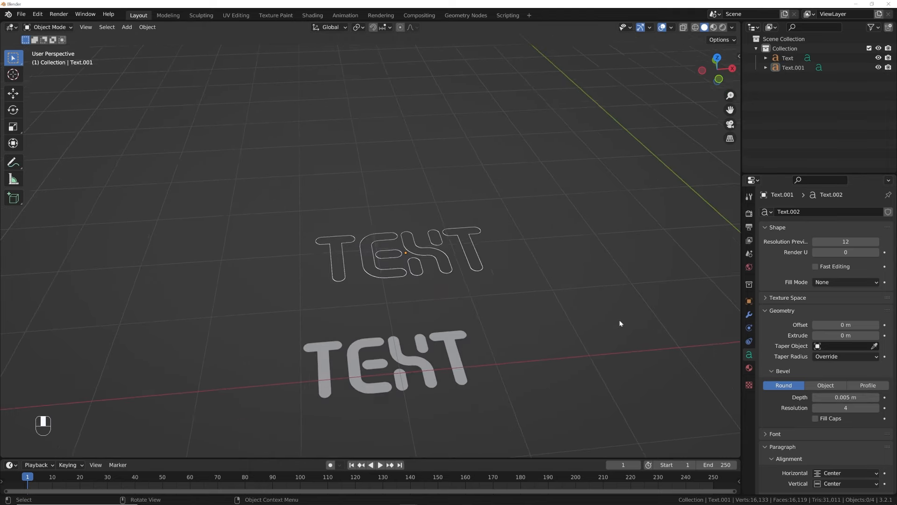
pyautogui.scroll(5, 604, 310)
pyautogui.scroll(-5, 592, 307)
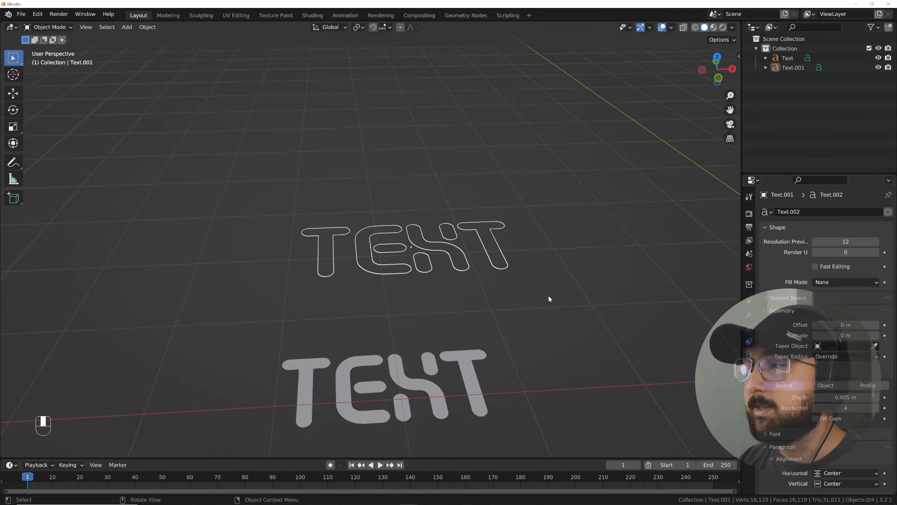
# Add a mesh plane at the world origin
pyautogui.scroll(-2, 475, 315)
pyautogui.keyDown('shift'); pyautogui.moveTo(474, 315); pyautogui.dragTo(428, 260, button='middle'); pyautogui.keyUp('shift')
pyautogui.hotkey('shift', 'a')
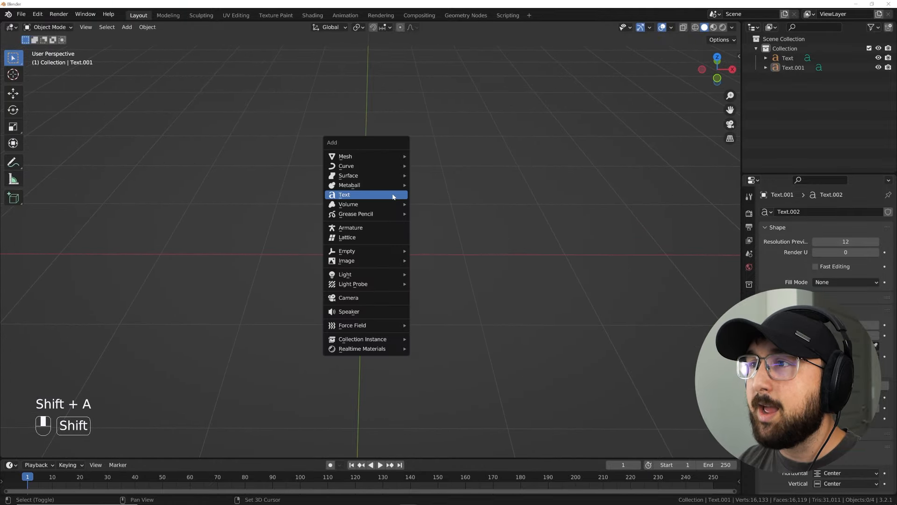
pyautogui.moveTo(363, 149)
pyautogui.click(413, 152)
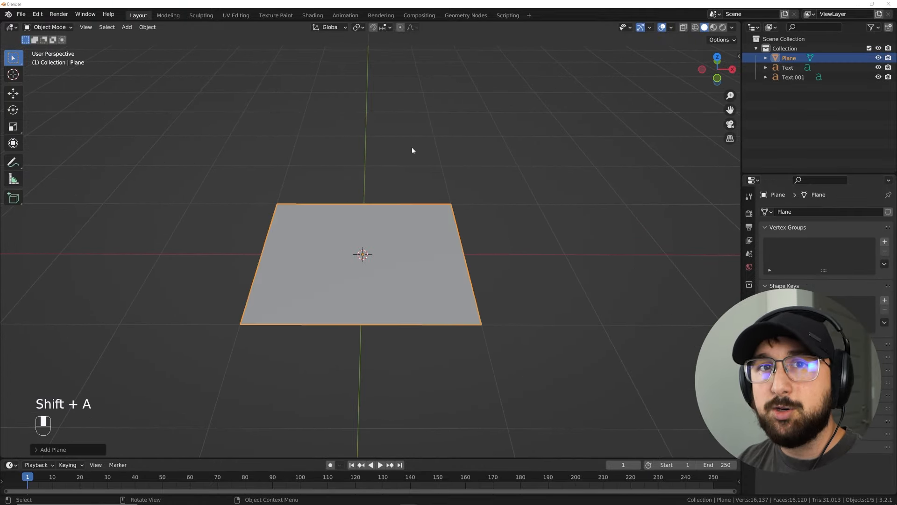
pyautogui.scroll(-5, 412, 153)
pyautogui.scroll(5, 437, 197)
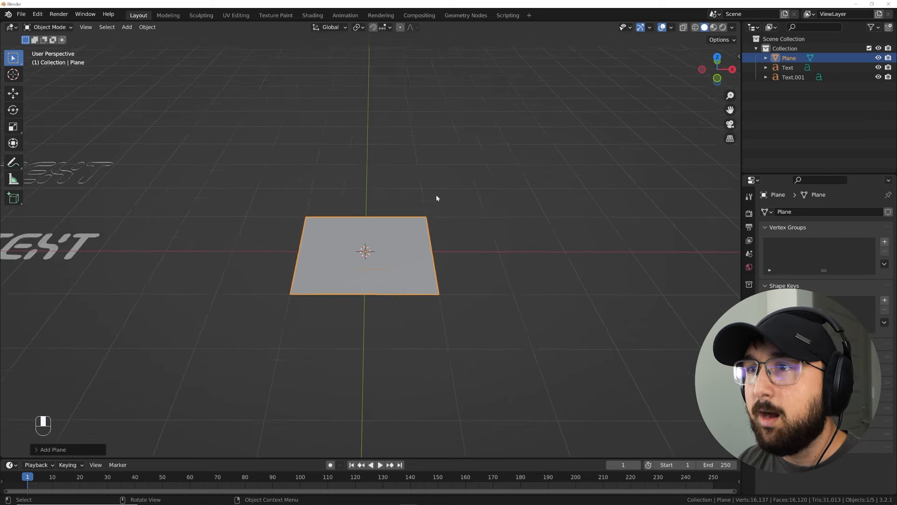
pyautogui.scroll(-4, 429, 196)
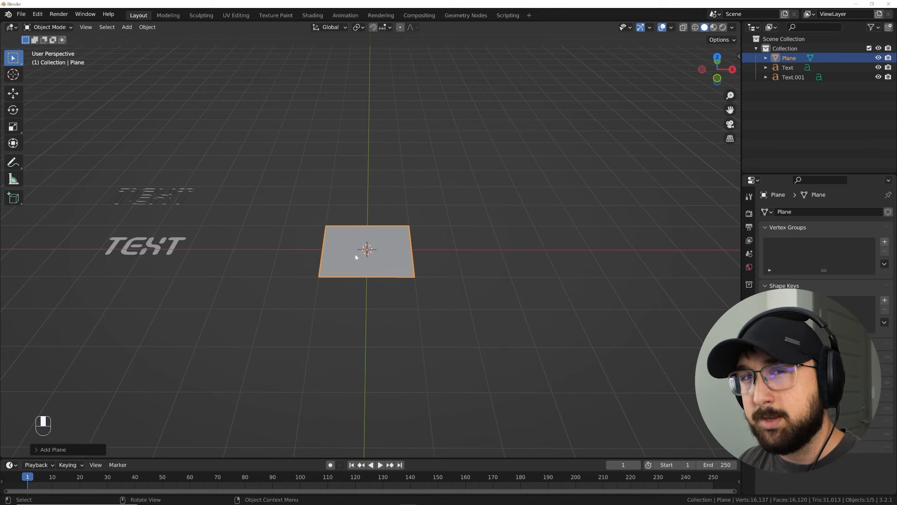
pyautogui.scroll(3, 367, 274)
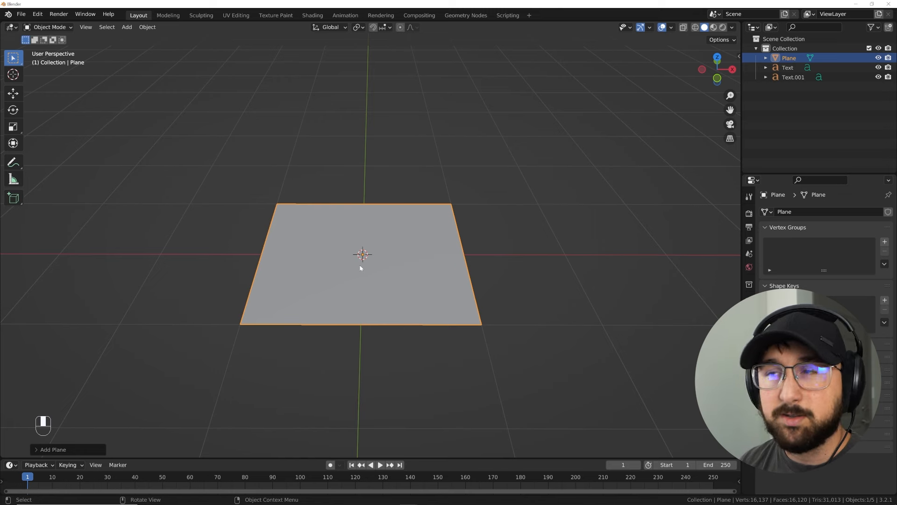
pyautogui.moveTo(435, 232); pyautogui.dragTo(433, 288, button='middle')
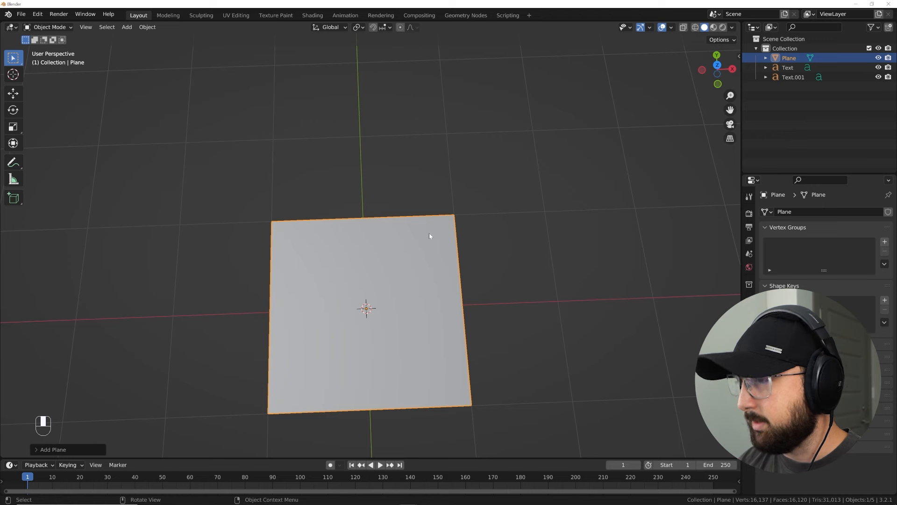
pyautogui.press('KP_Decimal')
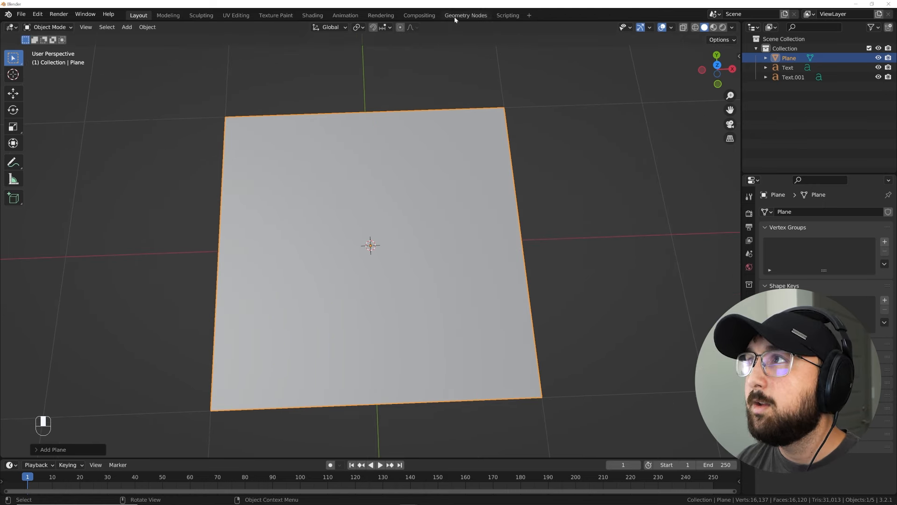
pyautogui.scroll(-4, 351, 262)
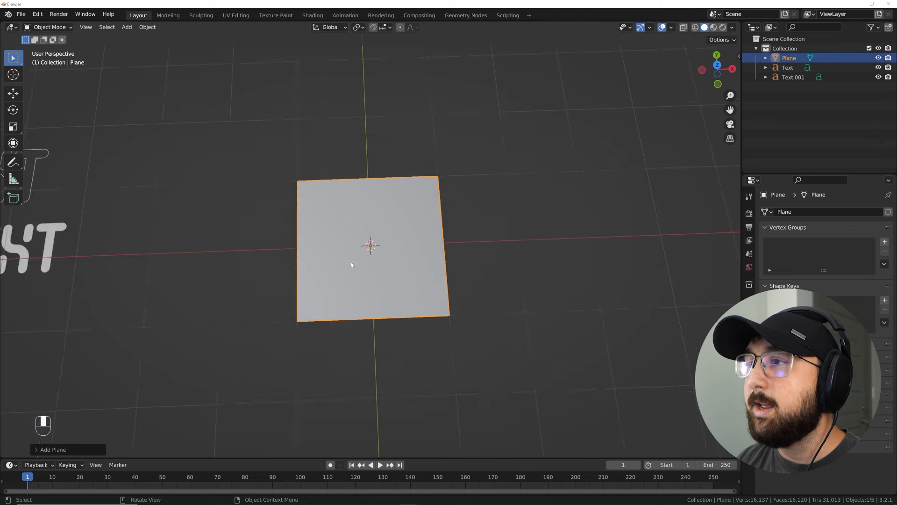
# Switch to the Geometry Nodes workspace and create a new geometry node tree on the plane
pyautogui.click(470, 15)
pyautogui.moveTo(309, 269); pyautogui.dragTo(260, 258)
pyautogui.scroll(4, 398, 152)
pyautogui.click(370, 276)
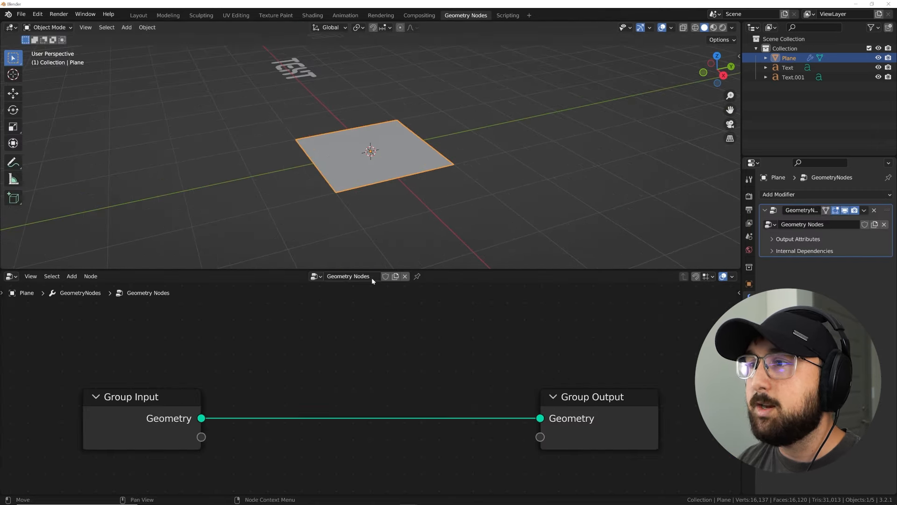
# Delete the Group Input node from the plane's node tree
pyautogui.click(172, 400)
pyautogui.press('x')
pyautogui.scroll(-3, 280, 368)
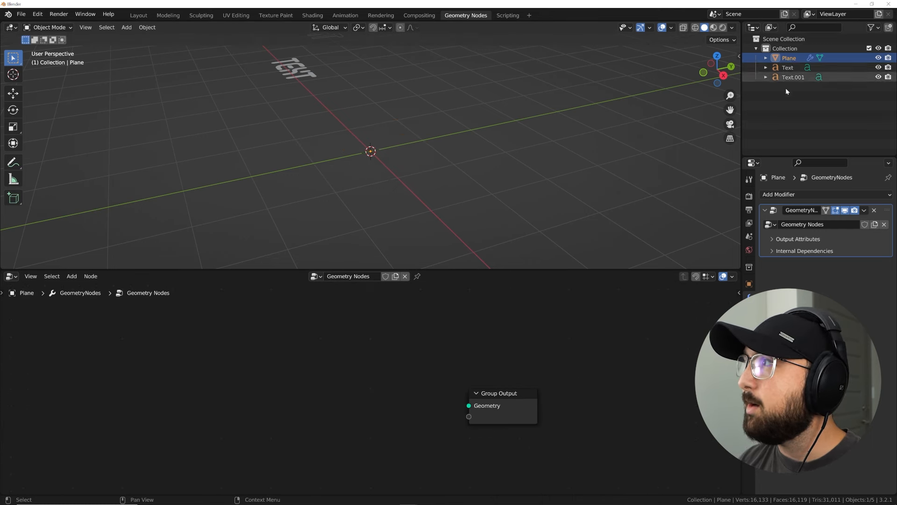
# Bring the outlined text object Text.001 into the node tree as an Object Info node, placed well before Group Output
pyautogui.moveTo(792, 76); pyautogui.dragTo(249, 390)
pyautogui.click(226, 360)
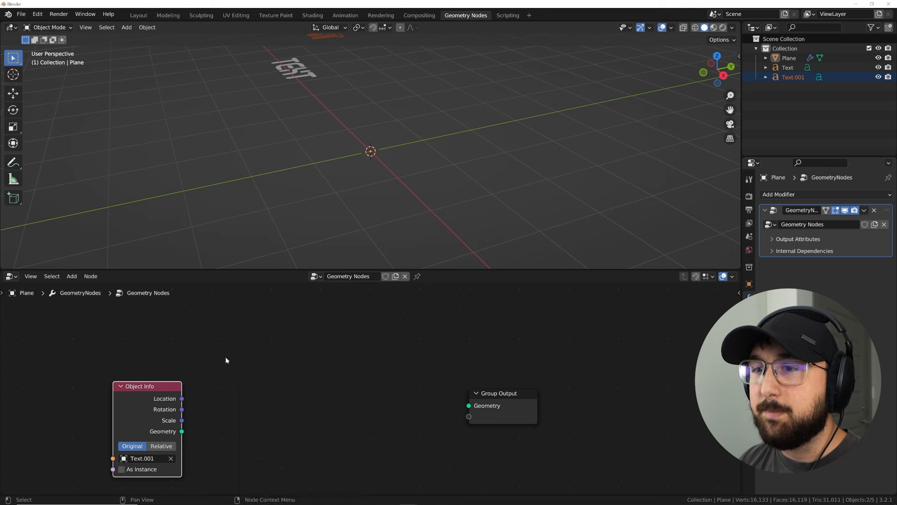
pyautogui.moveTo(154, 448); pyautogui.dragTo(289, 379, button='middle')
pyautogui.moveTo(291, 325); pyautogui.dragTo(200, 335)
# Bring the filled Text object into the node tree below the first Object Info node, and move Group Output closer
pyautogui.moveTo(788, 67); pyautogui.dragTo(170, 452)
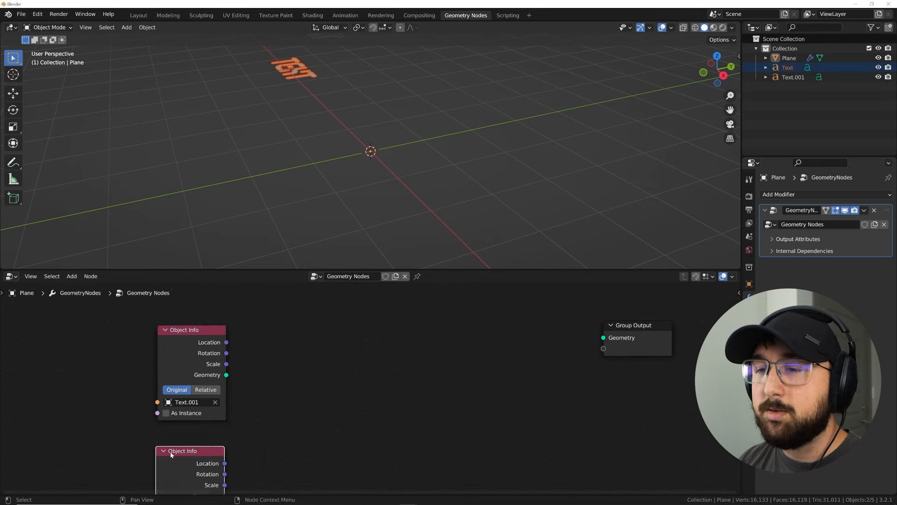
pyautogui.scroll(-2, 243, 429)
pyautogui.moveTo(421, 374); pyautogui.dragTo(380, 396, button='middle')
pyautogui.moveTo(511, 374); pyautogui.dragTo(474, 405)
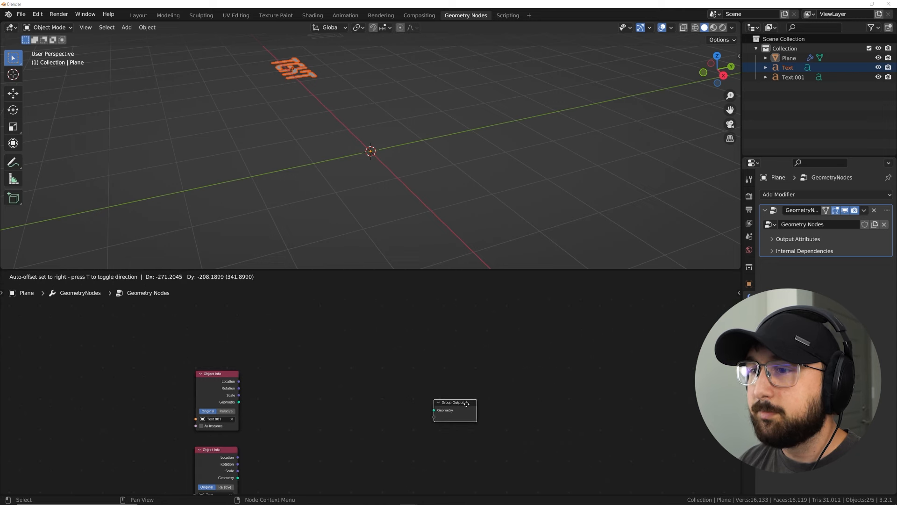
pyautogui.moveTo(262, 439); pyautogui.dragTo(233, 387, button='middle')
pyautogui.scroll(2, 233, 387)
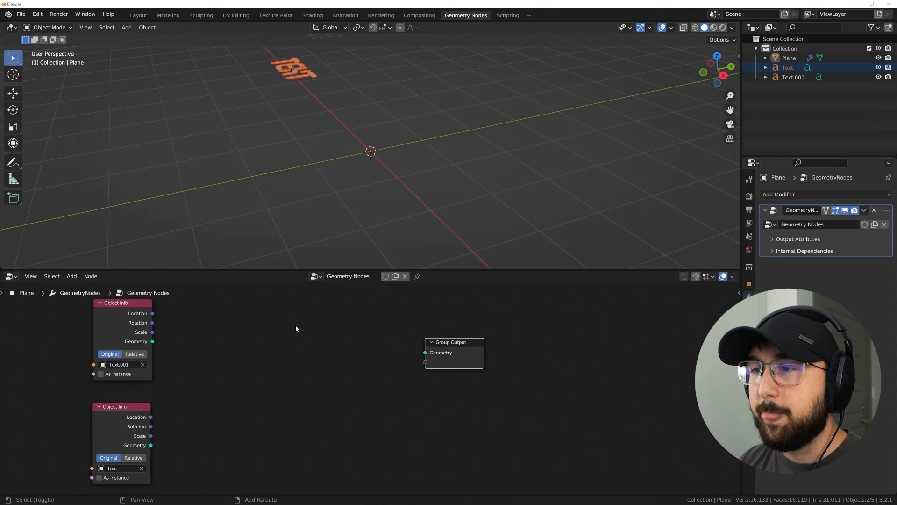
# Add a Mesh Line node and connect its Mesh output to the Group Output's Geometry
pyautogui.hotkey('shift', 'a')
pyautogui.click(269, 233)
pyautogui.write('LINE')
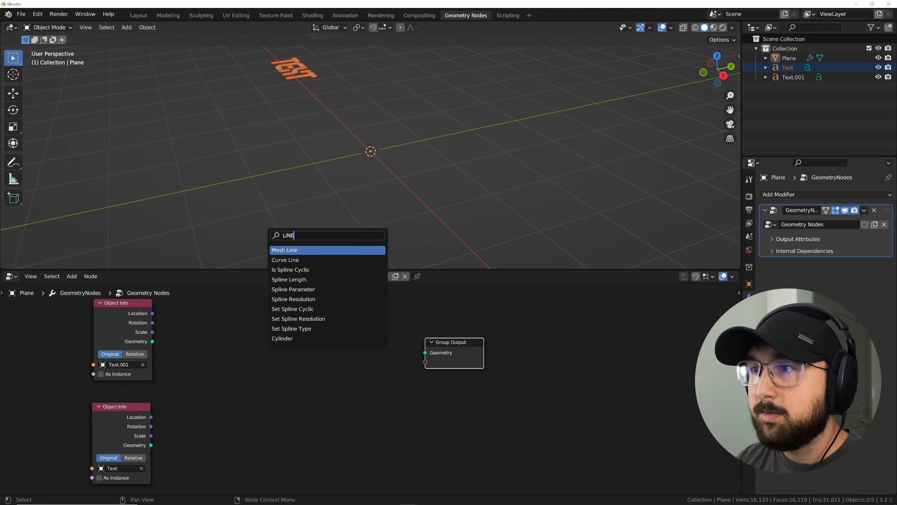
pyautogui.press('Return')
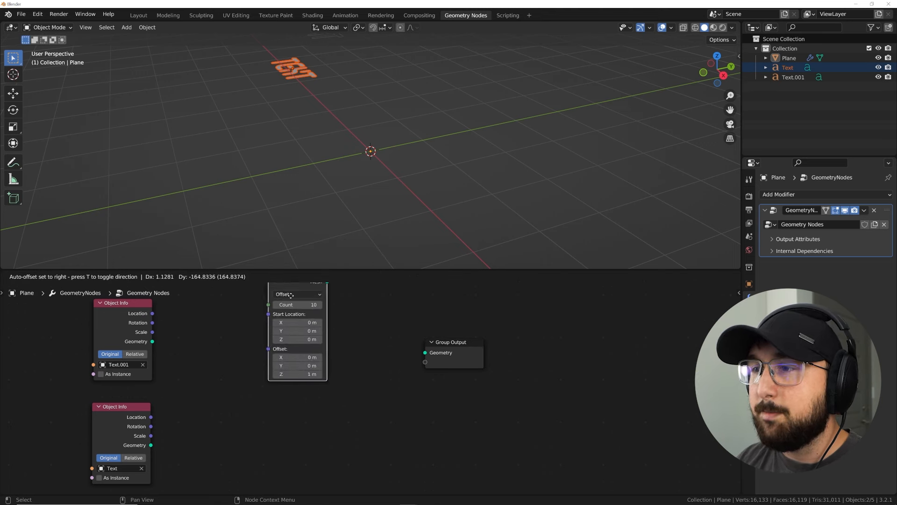
pyautogui.moveTo(275, 304); pyautogui.dragTo(425, 352)
pyautogui.moveTo(425, 159); pyautogui.dragTo(435, 112, button='middle')
pyautogui.moveTo(407, 204); pyautogui.dragTo(410, 242, button='middle')
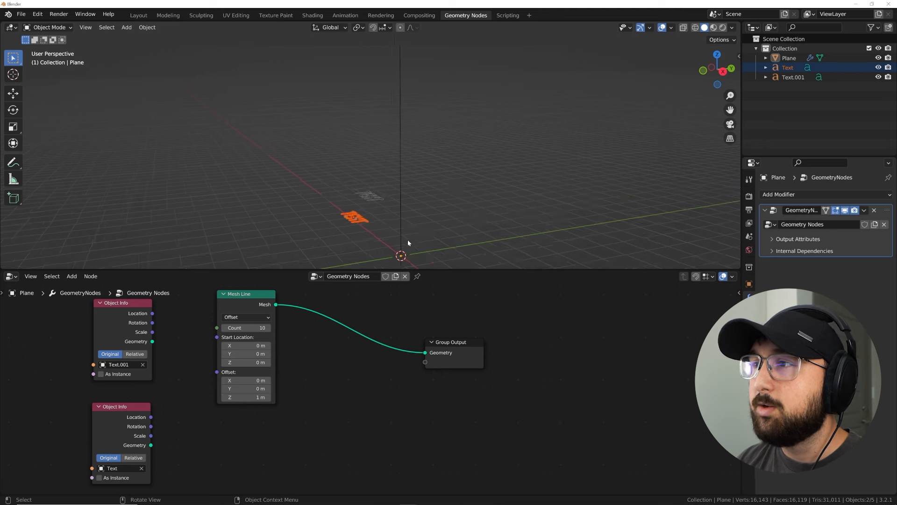
# Select the plane's mesh line in the viewport to make the plane the active object
pyautogui.scroll(5, 265, 322)
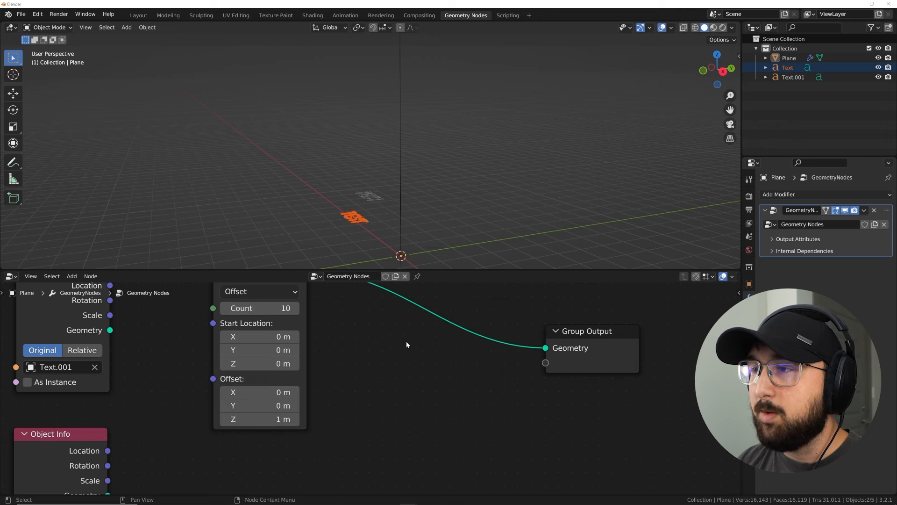
pyautogui.moveTo(409, 348); pyautogui.dragTo(362, 404, button='middle')
pyautogui.hotkey('shift', 'a')
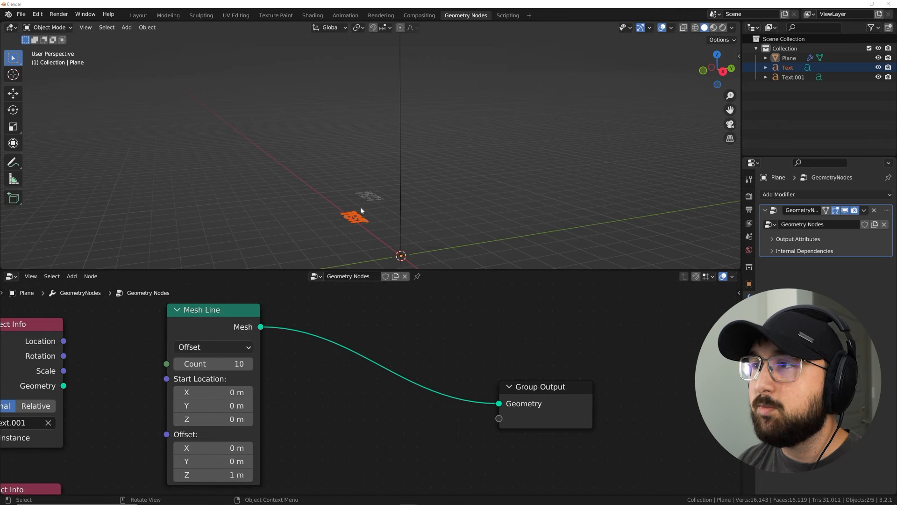
pyautogui.click(367, 200)
pyautogui.click(363, 218)
pyautogui.click(399, 200)
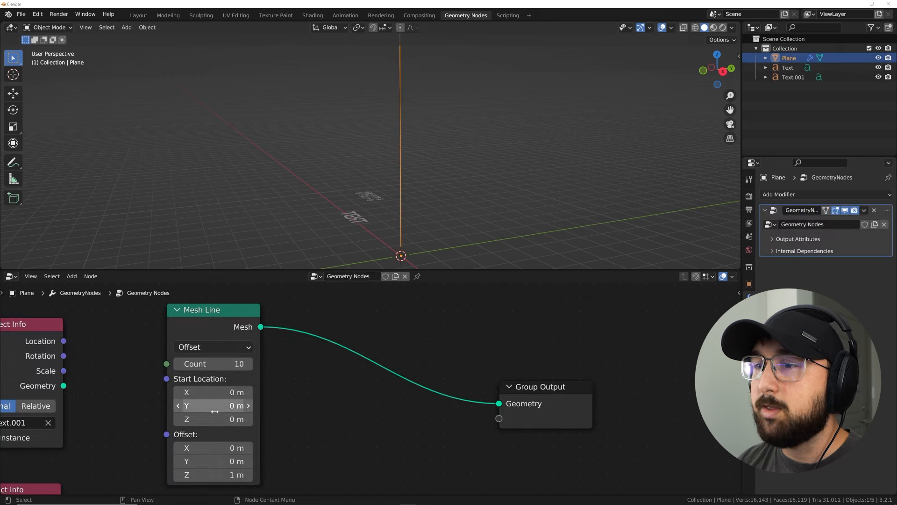
# Insert an Instance on Points node between the Mesh Line and Group Output nodes
pyautogui.moveTo(371, 344); pyautogui.dragTo(361, 363, button='middle')
pyautogui.hotkey('shift', 'a')
pyautogui.click(355, 308)
pyautogui.write('INST')
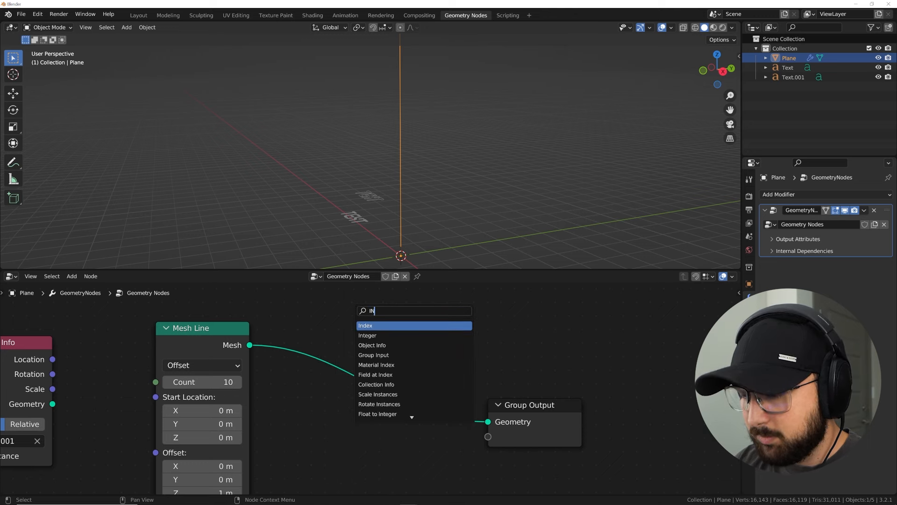
pyautogui.press('Down')
pyautogui.press('Down')
pyautogui.press('Down')
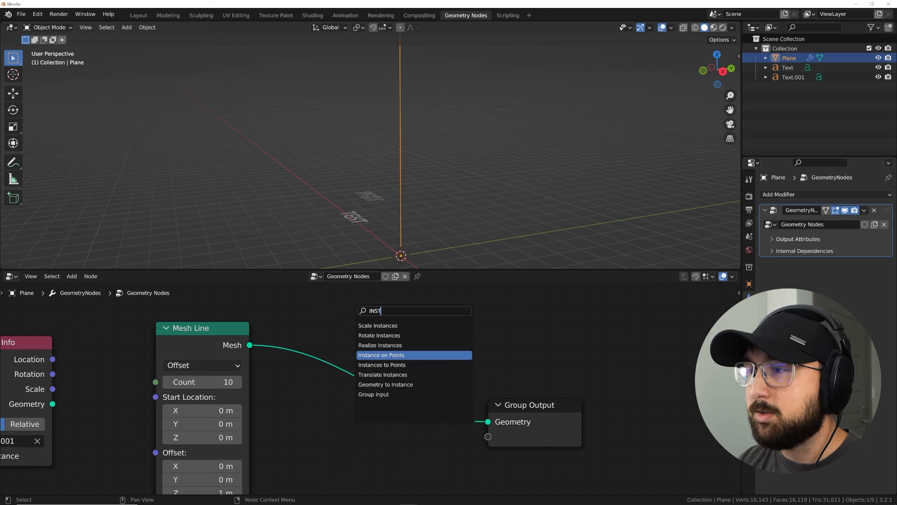
pyautogui.press('Return')
pyautogui.click(349, 384)
pyautogui.scroll(-3, 349, 384)
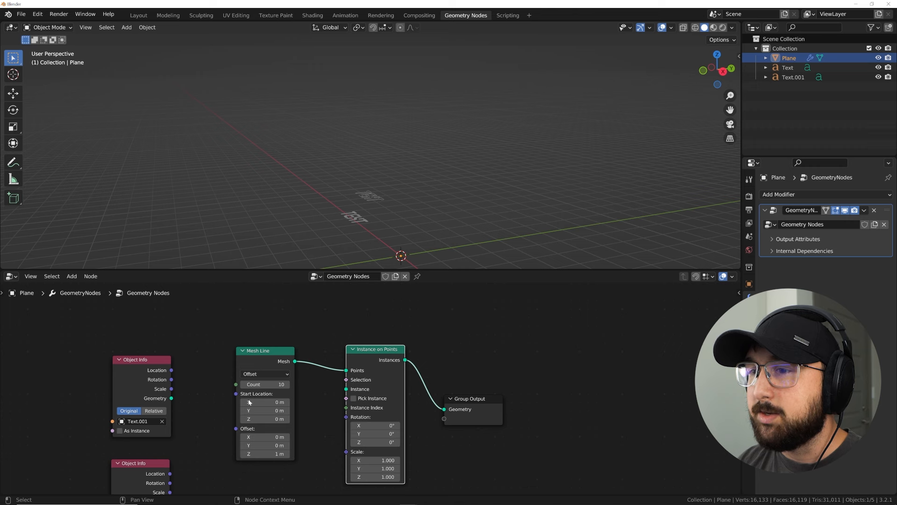
# Connect the Geometry output of the Text.001 Object Info node to the Instance input of Instance on Points
pyautogui.moveTo(172, 398); pyautogui.dragTo(139, 304)
pyautogui.moveTo(165, 357); pyautogui.dragTo(185, 387)
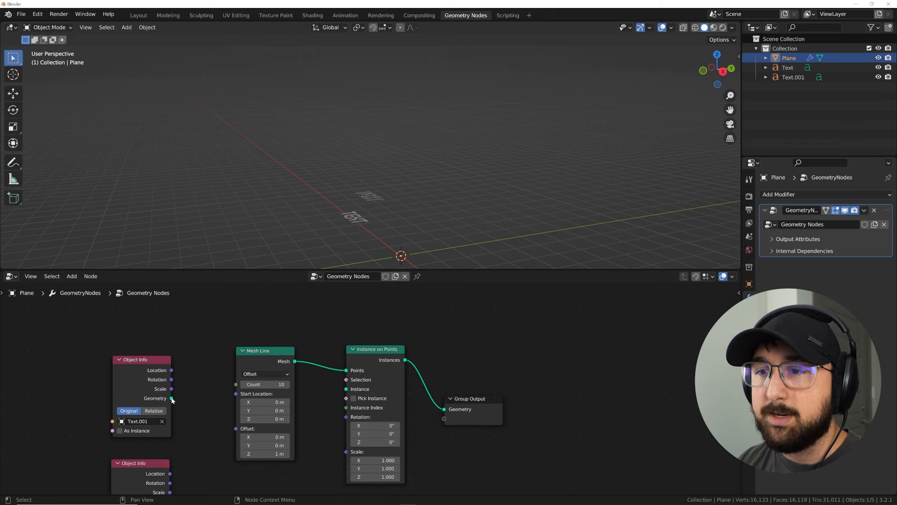
pyautogui.moveTo(172, 398); pyautogui.dragTo(346, 389)
pyautogui.scroll(2, 446, 207)
pyautogui.moveTo(446, 206); pyautogui.dragTo(488, 198, button='middle')
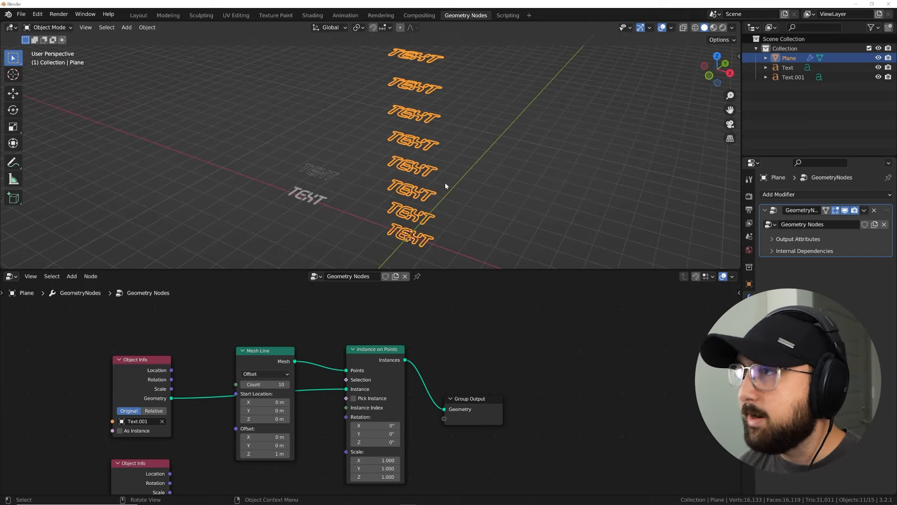
pyautogui.moveTo(421, 242); pyautogui.dragTo(450, 167, button='middle')
pyautogui.scroll(4, 301, 421)
# Reduce the Mesh Line's Z offset to 0.03 m so the outlined text copies stack closely
pyautogui.moveTo(301, 420); pyautogui.dragTo(365, 388, button='middle')
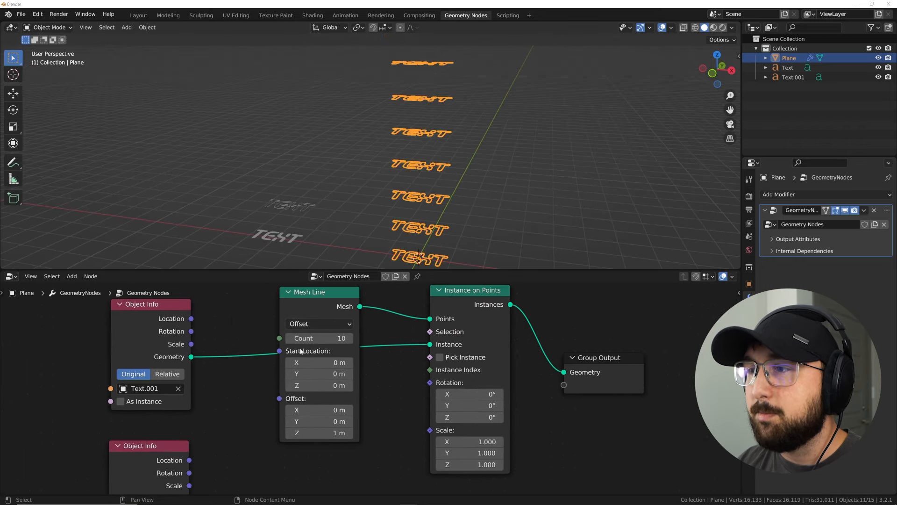
pyautogui.keyDown('shift'); pyautogui.moveTo(331, 434); pyautogui.dragTo(341, 433); pyautogui.keyUp('shift')
pyautogui.press('KP_Decimal')
pyautogui.moveTo(453, 155); pyautogui.dragTo(461, 177, button='middle')
pyautogui.scroll(4, 461, 177)
pyautogui.moveTo(327, 433); pyautogui.dragTo(326, 432)
pyautogui.moveTo(444, 224); pyautogui.dragTo(445, 181, button='middle')
pyautogui.scroll(-8, 452, 423)
# Move the Mesh Line node closer to the Text.001 Object Info node
pyautogui.moveTo(451, 423); pyautogui.dragTo(425, 382, button='middle')
pyautogui.moveTo(320, 296); pyautogui.dragTo(285, 291)
pyautogui.moveTo(364, 330); pyautogui.dragTo(357, 339, button='middle')
# Enlarge the node editor and place a duplicate of Instance on Points below the original
pyautogui.click(402, 304)
pyautogui.moveTo(422, 322); pyautogui.dragTo(406, 333, button='middle')
pyautogui.scroll(3, 408, 327)
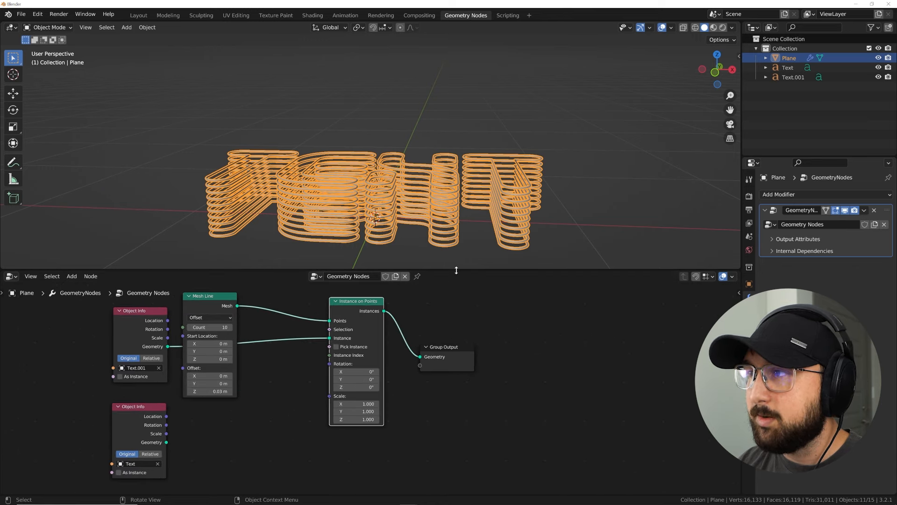
pyautogui.moveTo(456, 270); pyautogui.dragTo(449, 240)
pyautogui.hotkey('shift', 'd')
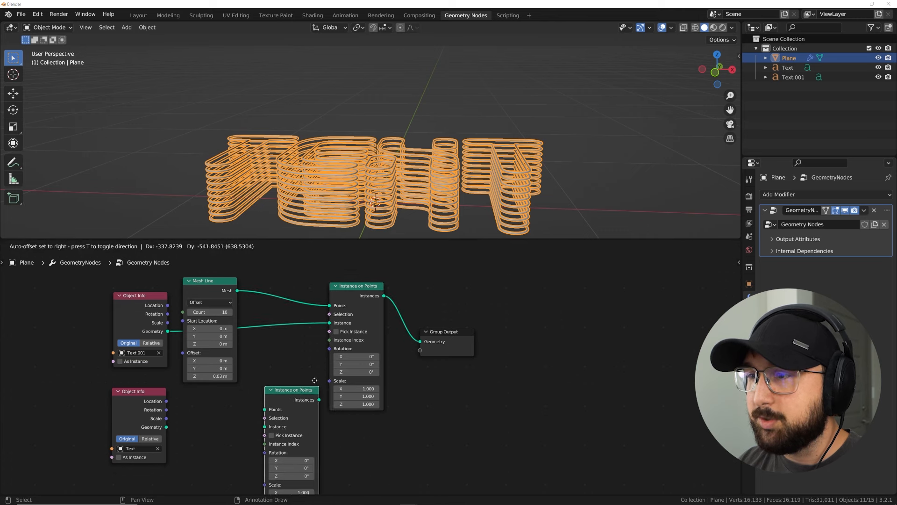
pyautogui.click(311, 382)
# Insert a Join Geometry node between the original Instance on Points and Group Output
pyautogui.hotkey('shift', 'a')
pyautogui.click(430, 284)
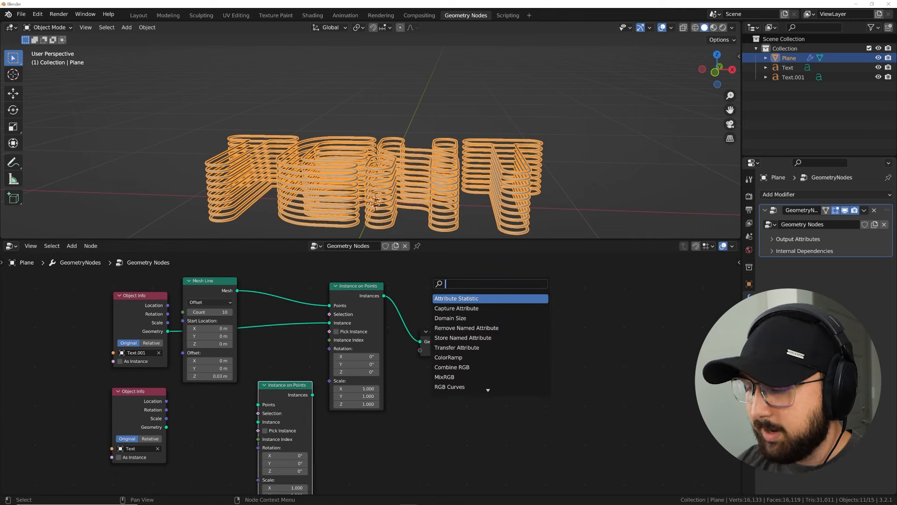
pyautogui.write('JOIN')
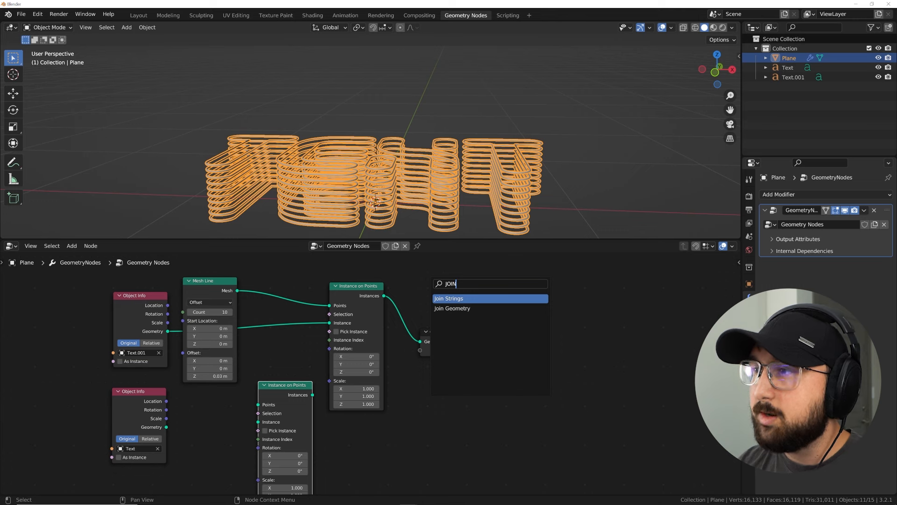
pyautogui.press('Down')
pyautogui.press('Return')
pyautogui.click(442, 308)
# Feed the filled Text's geometry and the Mesh Line into the duplicate Instance on Points, and connect its Instances to Join Geometry
pyautogui.moveTo(312, 395); pyautogui.dragTo(414, 316)
pyautogui.moveTo(167, 427); pyautogui.dragTo(258, 422)
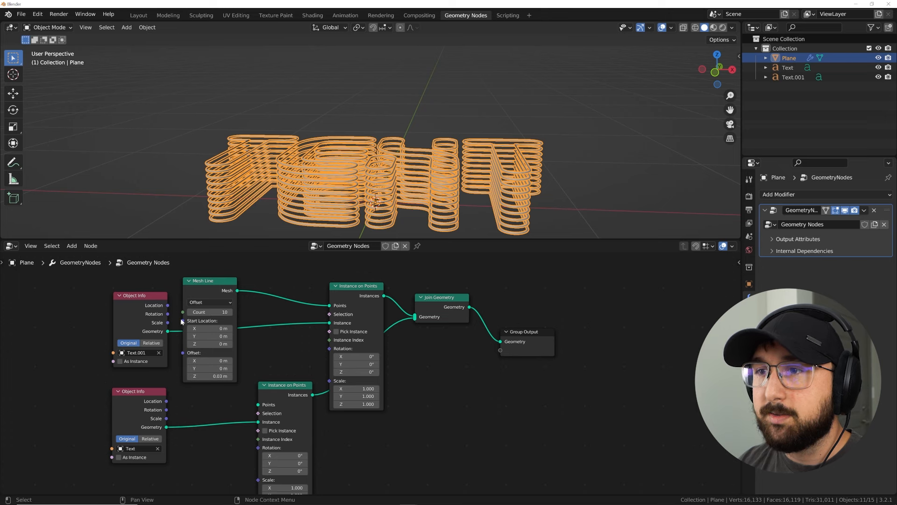
pyautogui.moveTo(209, 287); pyautogui.dragTo(259, 410)
pyautogui.moveTo(444, 113); pyautogui.dragTo(446, 164, button='middle')
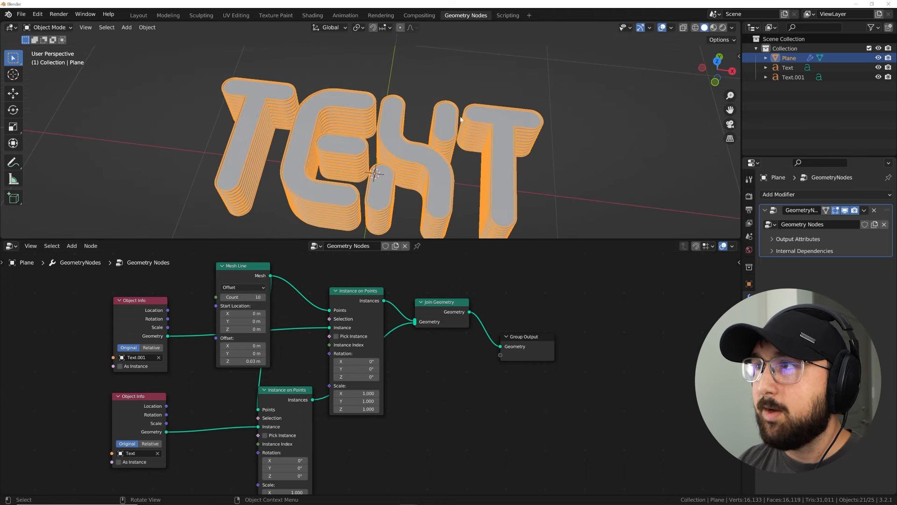
pyautogui.click(465, 96)
pyautogui.scroll(4, 329, 171)
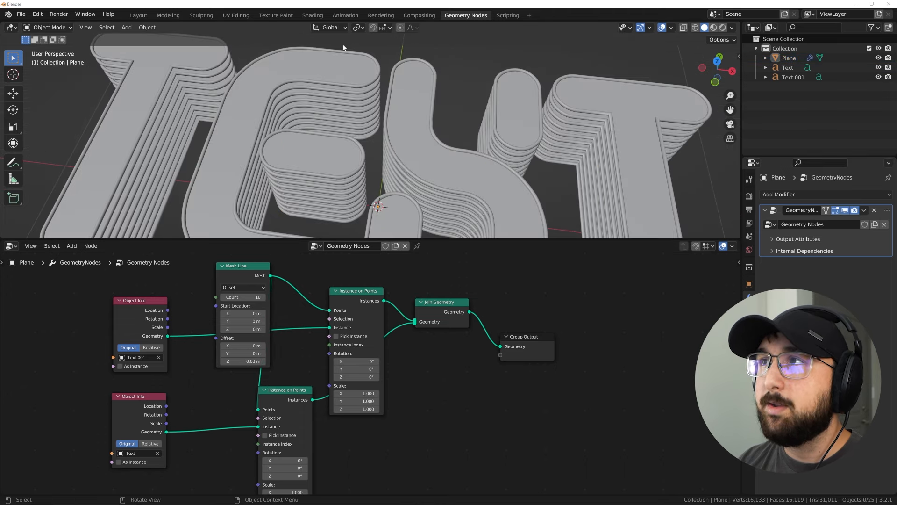
pyautogui.scroll(-4, 228, 215)
# Move both Object Info nodes and the Mesh Line node farther away from the Instance on Points nodes
pyautogui.moveTo(154, 341); pyautogui.dragTo(268, 345, button='middle')
pyautogui.moveTo(267, 346); pyautogui.dragTo(125, 348)
pyautogui.moveTo(254, 401); pyautogui.dragTo(84, 419)
pyautogui.moveTo(351, 273); pyautogui.dragTo(212, 276)
# Erase the filled text object's content, retype it as TEXT, and reselect the stacked text
pyautogui.scroll(-6, 433, 150)
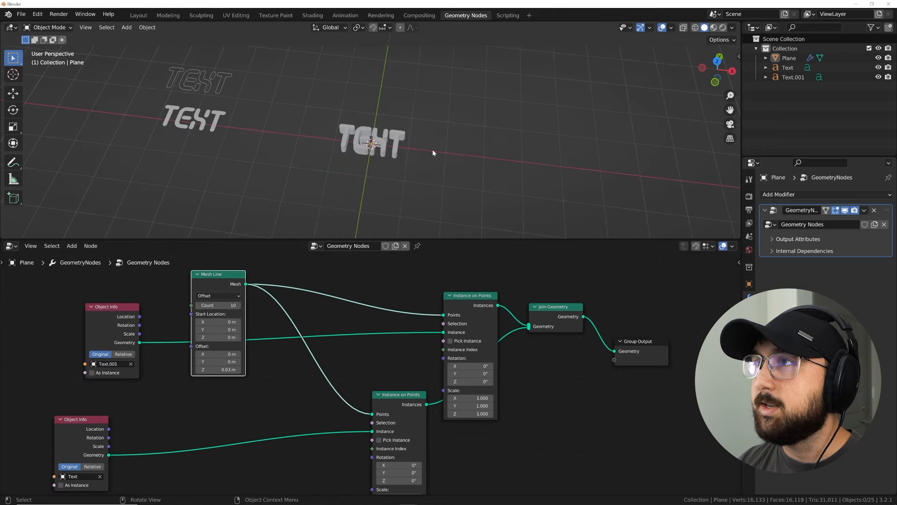
pyautogui.click(217, 125)
pyautogui.press('Tab')
pyautogui.press('BackSpace')
pyautogui.press('BackSpace')
pyautogui.press('BackSpace')
pyautogui.press('BackSpace')
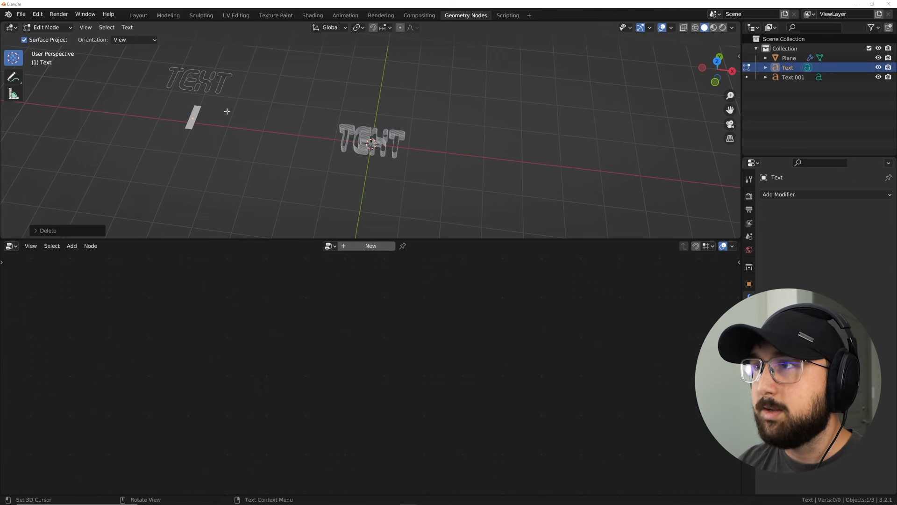
pyautogui.write('TEXT')
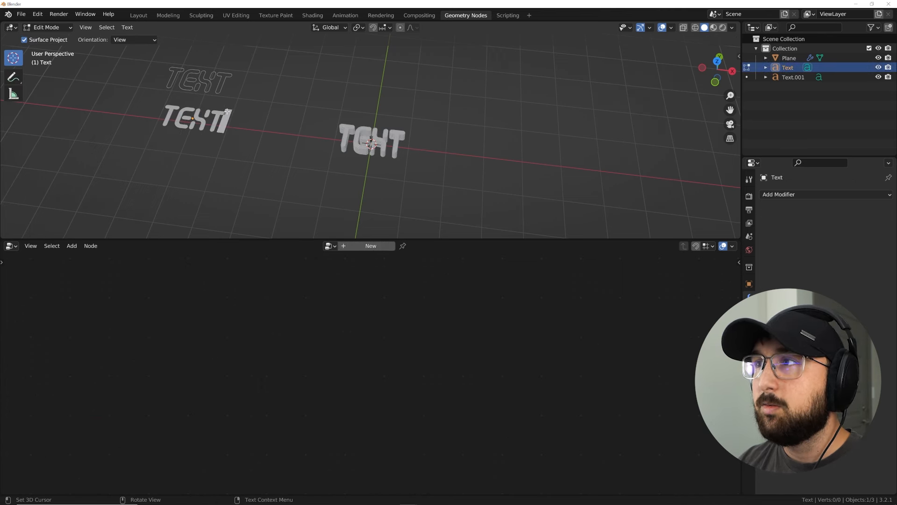
pyautogui.press('Tab')
pyautogui.click(355, 152)
# Raise the Mesh Line's Count to 81 to make a much taller stack of text
pyautogui.scroll(4, 373, 178)
pyautogui.scroll(-6, 380, 187)
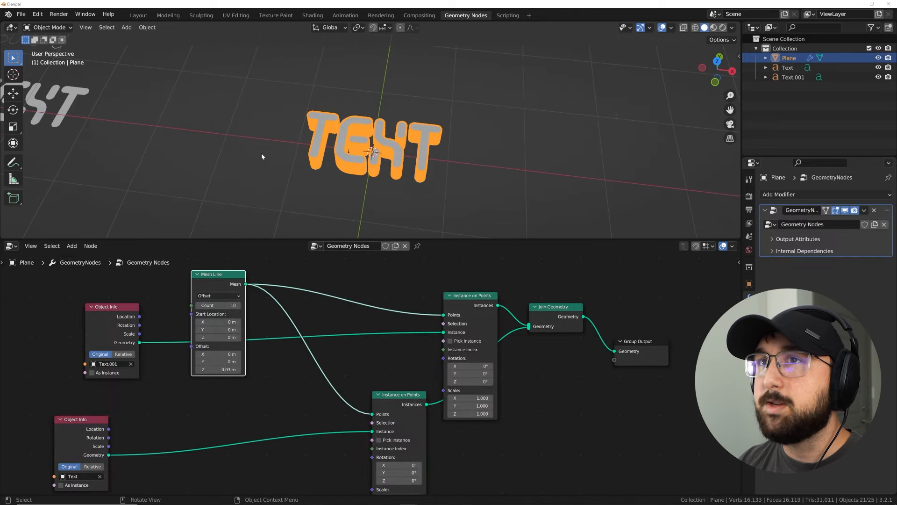
pyautogui.scroll(9, 346, 180)
pyautogui.moveTo(357, 189); pyautogui.dragTo(374, 157, button='middle')
pyautogui.scroll(-2, 334, 357)
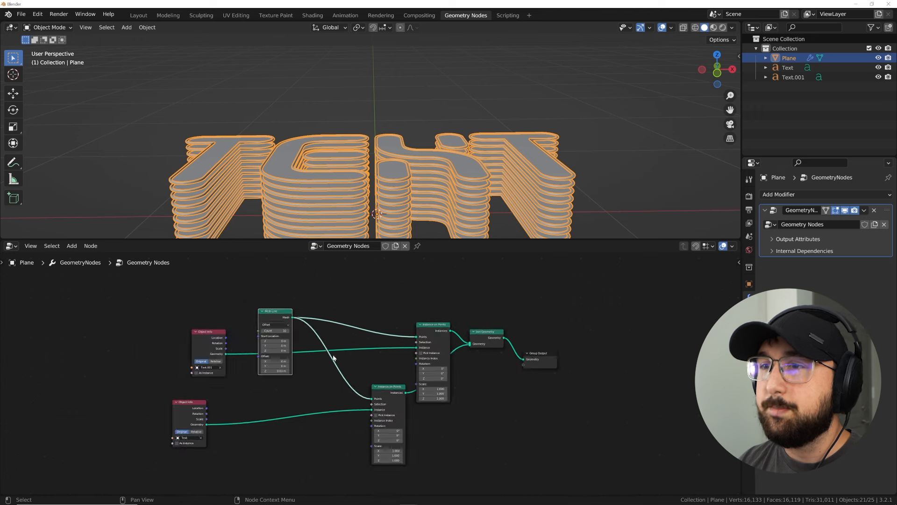
pyautogui.scroll(5, 289, 359)
pyautogui.scroll(-6, 380, 126)
pyautogui.moveTo(380, 126); pyautogui.dragTo(389, 144, button='middle')
pyautogui.keyDown('shift'); pyautogui.moveTo(410, 124); pyautogui.dragTo(404, 175, button='middle'); pyautogui.keyUp('shift')
pyautogui.scroll(-4, 404, 175)
pyautogui.moveTo(232, 311); pyautogui.dragTo(236, 295)
pyautogui.click(456, 126)
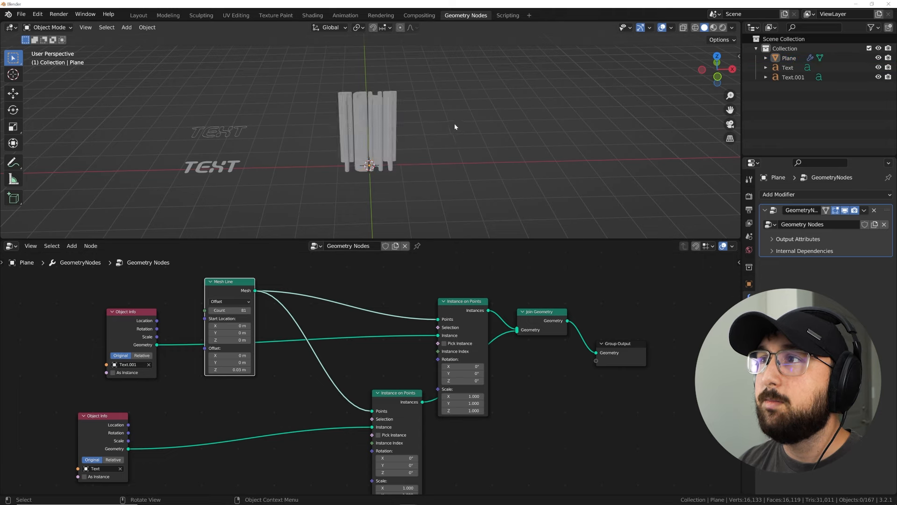
pyautogui.scroll(4, 440, 132)
pyautogui.moveTo(440, 133); pyautogui.dragTo(359, 183, button='middle')
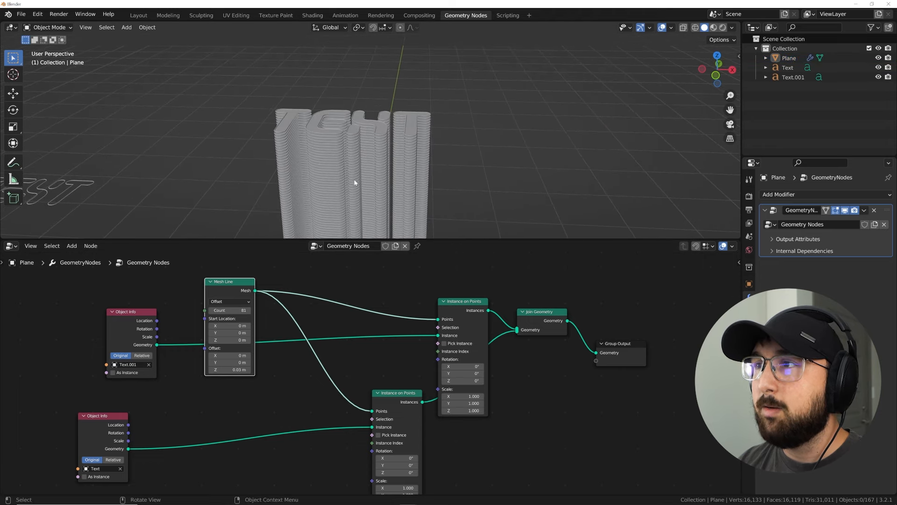
# Rearrange the input nodes so that Mesh Line sits above the two Object Info nodes
pyautogui.moveTo(143, 337); pyautogui.dragTo(122, 368)
pyautogui.moveTo(229, 295); pyautogui.dragTo(244, 383, button='middle')
pyautogui.moveTo(244, 383); pyautogui.dragTo(136, 335)
pyautogui.moveTo(302, 159); pyautogui.dragTo(400, 153, button='middle')
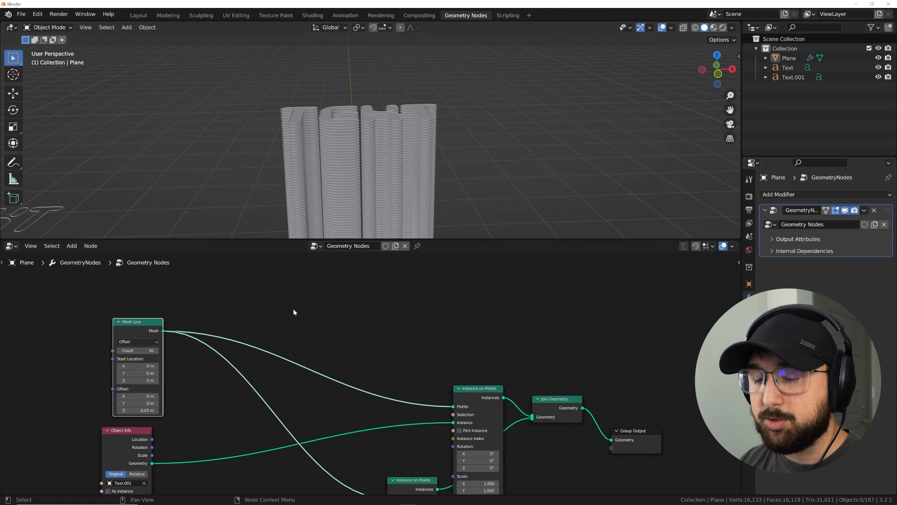
# Add a shared reroute point on the two Mesh Line links and move Mesh Line farther from it
pyautogui.keyDown('shift'); pyautogui.moveTo(305, 299); pyautogui.dragTo(243, 426, button='right'); pyautogui.keyUp('shift')
pyautogui.moveTo(320, 350); pyautogui.dragTo(461, 331, button='middle')
pyautogui.moveTo(294, 310); pyautogui.dragTo(246, 309)
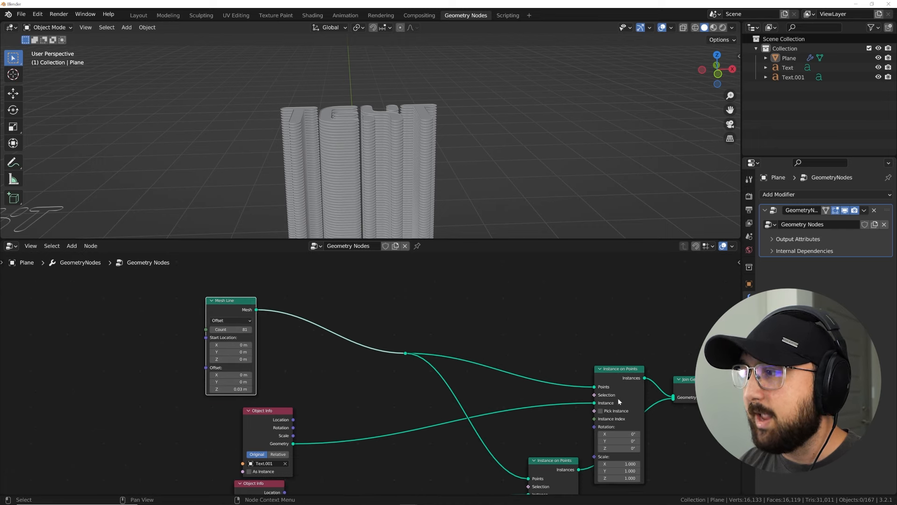
# Insert a Set Position node between Mesh Line and the reroute, leaving a wider gap after Mesh Line
pyautogui.hotkey('shift', 'a')
pyautogui.click(350, 295)
pyautogui.write('SET')
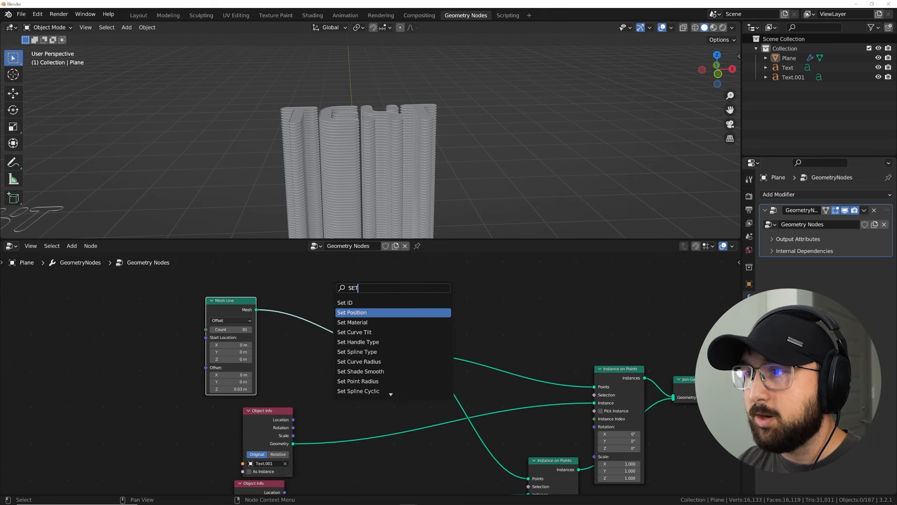
pyautogui.click(361, 313)
pyautogui.click(354, 330)
pyautogui.moveTo(374, 326); pyautogui.dragTo(532, 323, button='middle')
pyautogui.moveTo(385, 298); pyautogui.dragTo(269, 288)
pyautogui.click(422, 314)
pyautogui.moveTo(421, 314); pyautogui.dragTo(365, 323, button='middle')
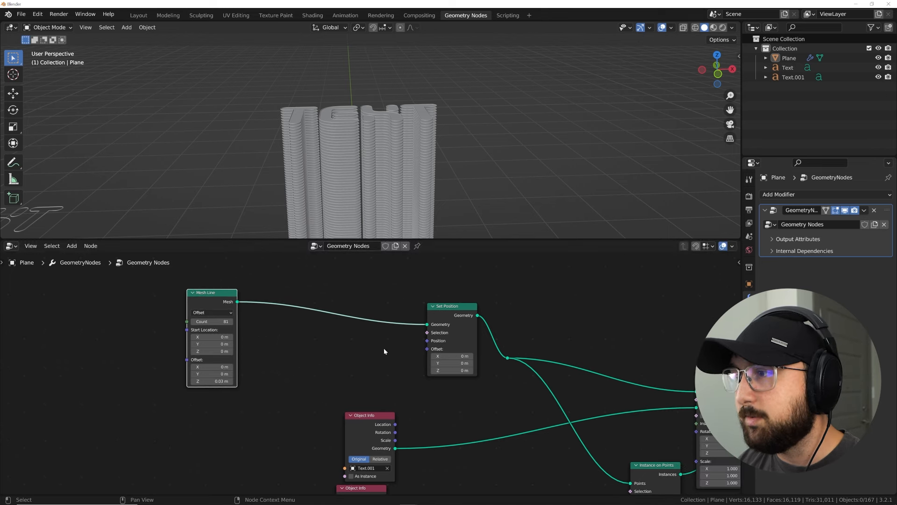
pyautogui.hotkey('shift', 'a')
pyautogui.write('COM')
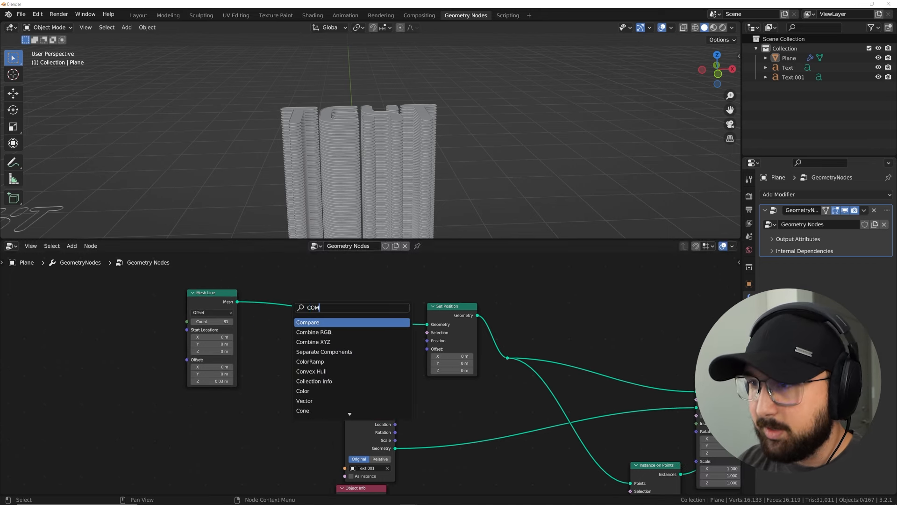
pyautogui.press('Down')
pyautogui.press('Escape')
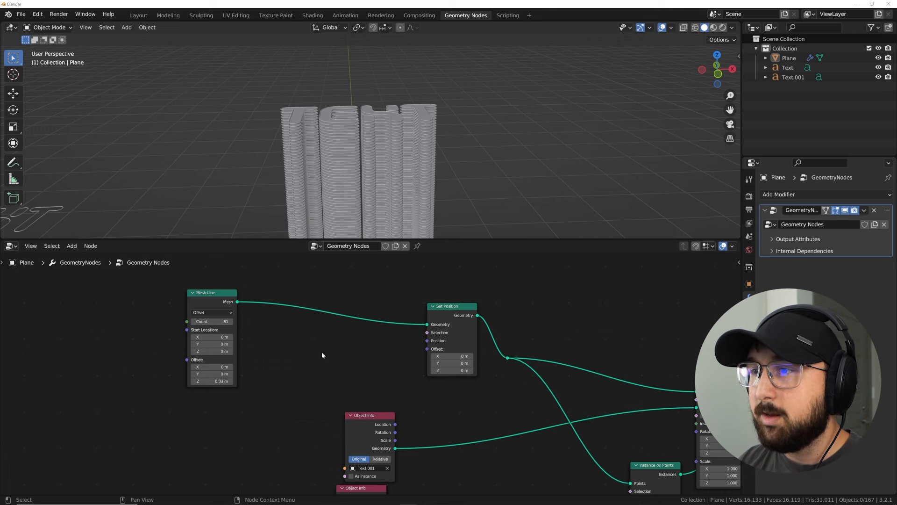
# Add a Combine XYZ node, connect its Vector to Set Position's Offset, and move Mesh Line higher
pyautogui.hotkey('shift', 'a')
pyautogui.click(313, 321)
pyautogui.write('XYZ')
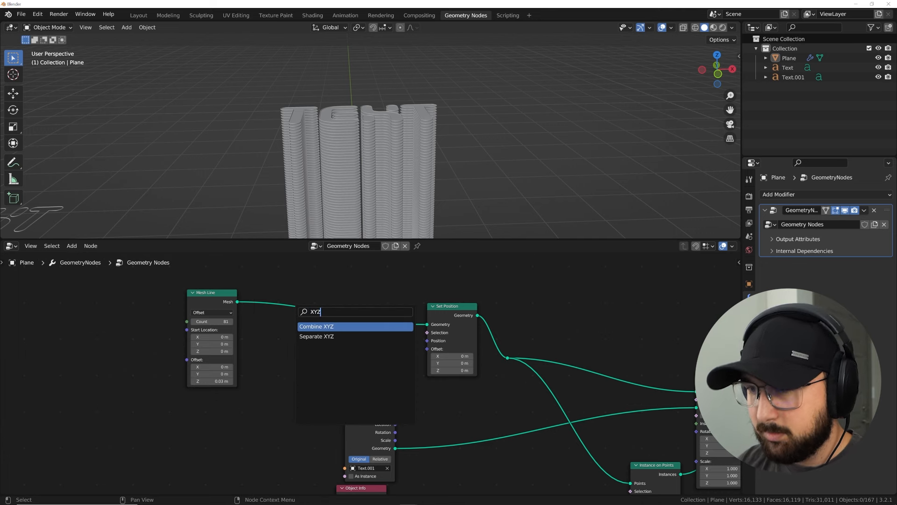
pyautogui.press('Return')
pyautogui.click(339, 353)
pyautogui.moveTo(342, 348); pyautogui.dragTo(427, 349)
pyautogui.press('g')
pyautogui.click(303, 358)
pyautogui.moveTo(303, 359); pyautogui.dragTo(375, 423, button='middle')
pyautogui.scroll(1, 375, 423)
pyautogui.moveTo(286, 360); pyautogui.dragTo(290, 308)
# Add a ColorRamp node before Combine XYZ and connect its Color output to the X input
pyautogui.moveTo(460, 385); pyautogui.dragTo(461, 312, button='middle')
pyautogui.scroll(4, 461, 312)
pyautogui.moveTo(405, 356); pyautogui.dragTo(358, 336, button='middle')
pyautogui.hotkey('shift', 'a')
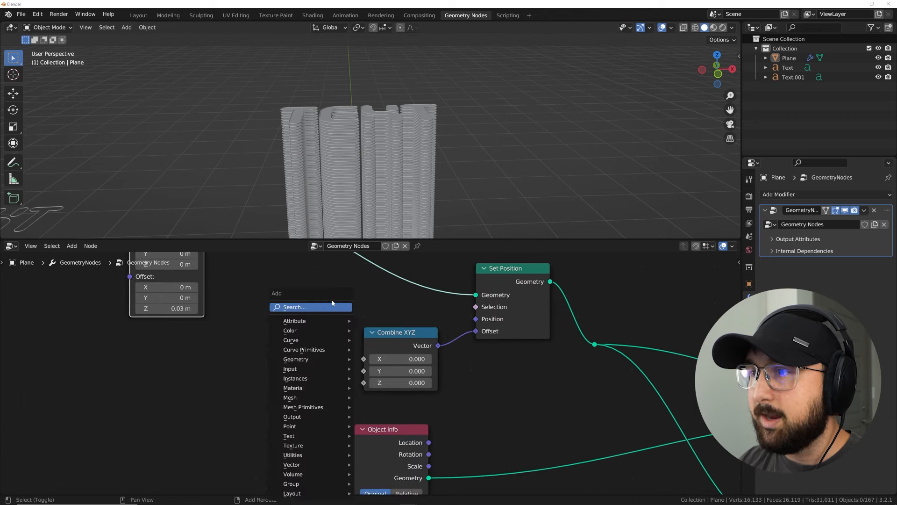
pyautogui.click(321, 307)
pyautogui.write('COL')
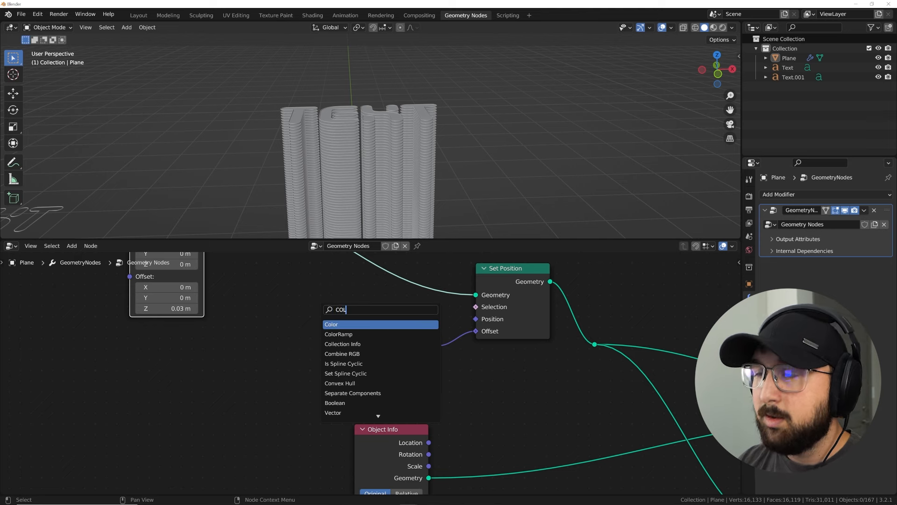
pyautogui.click(364, 334)
pyautogui.click(222, 354)
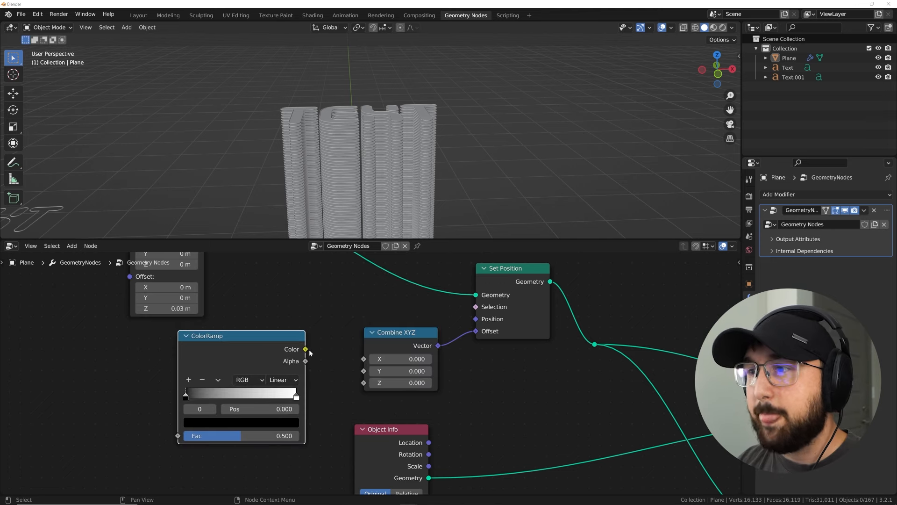
pyautogui.moveTo(306, 349); pyautogui.dragTo(372, 360)
pyautogui.scroll(-5, 433, 181)
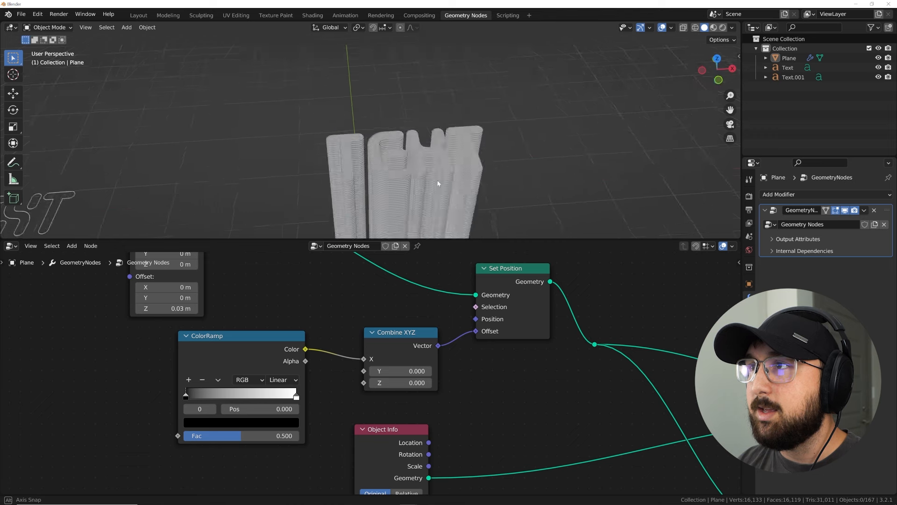
pyautogui.moveTo(415, 160); pyautogui.dragTo(420, 129, button='middle')
pyautogui.scroll(5, 394, 160)
# Add a 4D Noise Texture node before the ColorRamp and connect its Fac output to the ColorRamp's Fac input
pyautogui.keyDown('ctrl'); pyautogui.hscroll(-8, 243, 353); pyautogui.keyUp('ctrl')
pyautogui.hotkey('shift', 'a')
pyautogui.write('NOI')
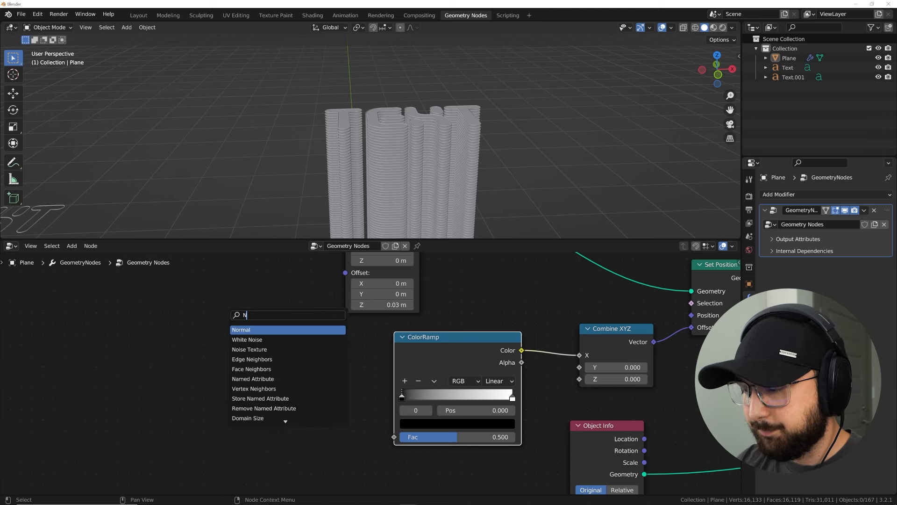
pyautogui.press('Return')
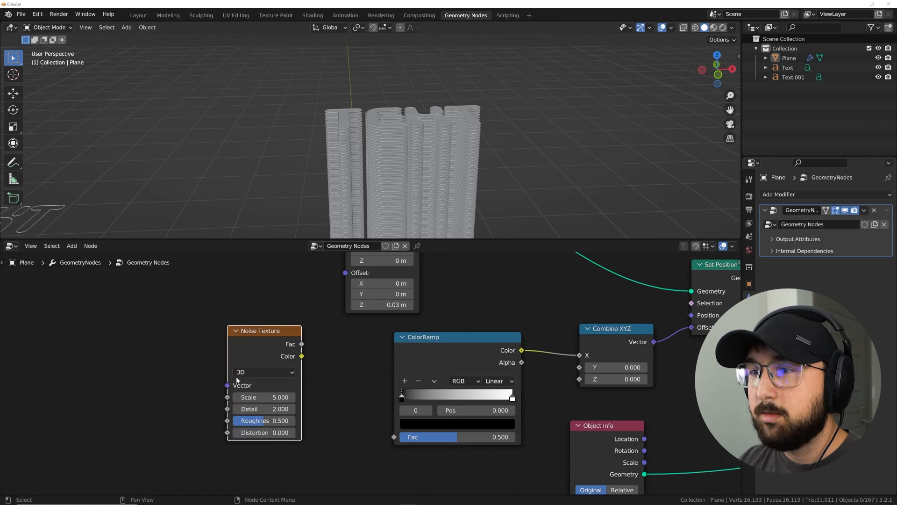
pyautogui.click(241, 372)
pyautogui.click(247, 423)
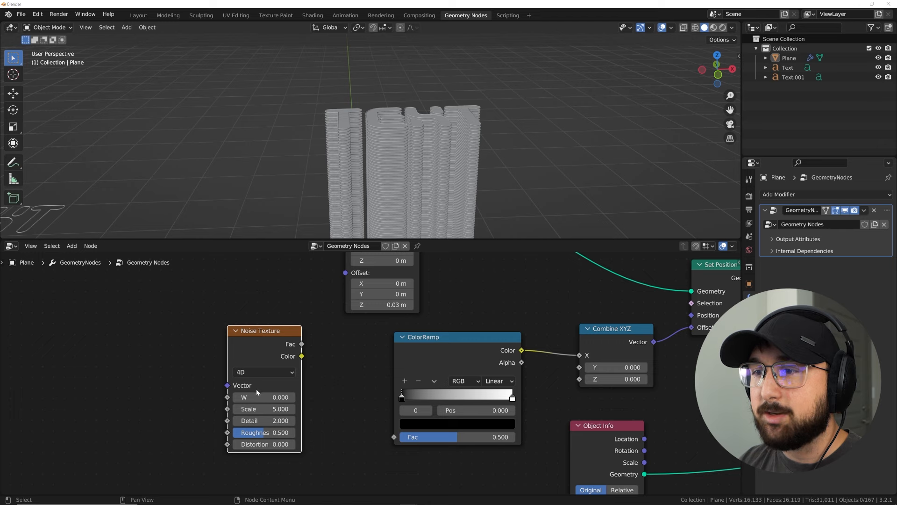
pyautogui.moveTo(302, 345); pyautogui.dragTo(333, 352)
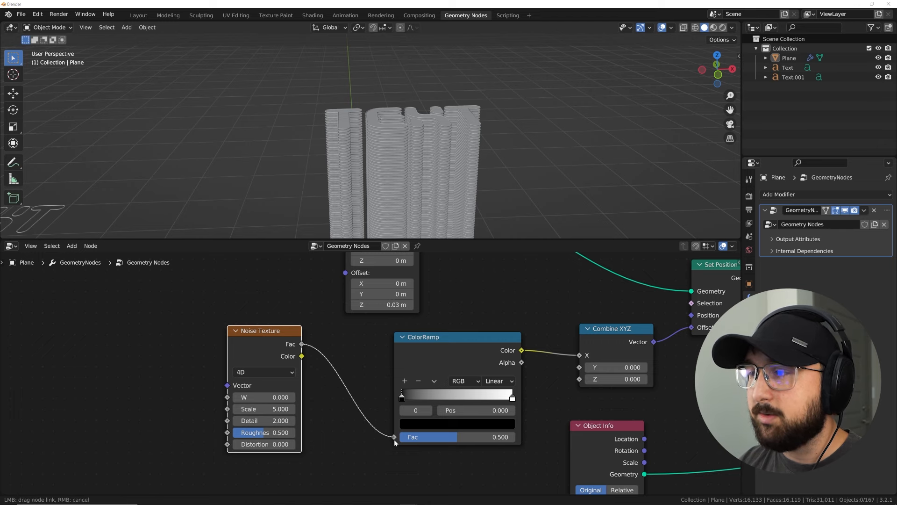
pyautogui.moveTo(394, 439); pyautogui.dragTo(393, 438)
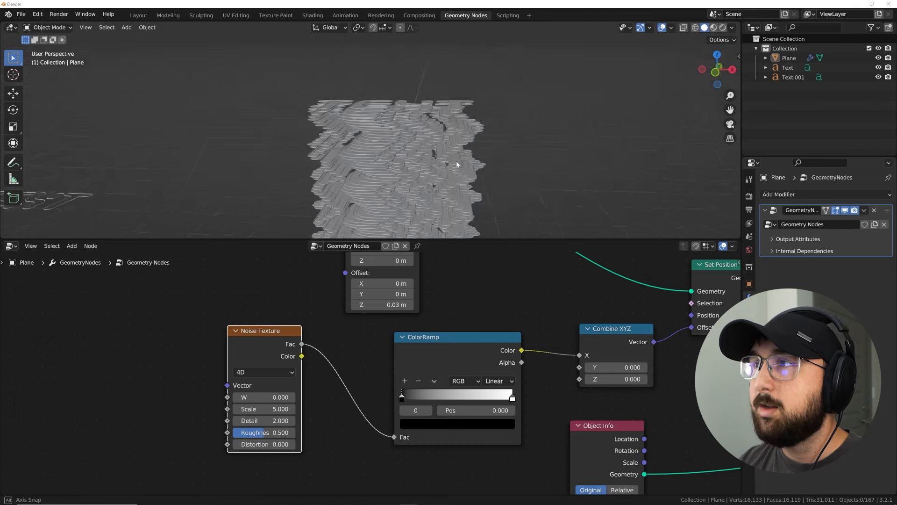
# Raise the Noise Texture's W value to 0.560 and inspect how the text stack shifts
pyautogui.moveTo(435, 146); pyautogui.dragTo(431, 194, button='middle')
pyautogui.scroll(1, 363, 268)
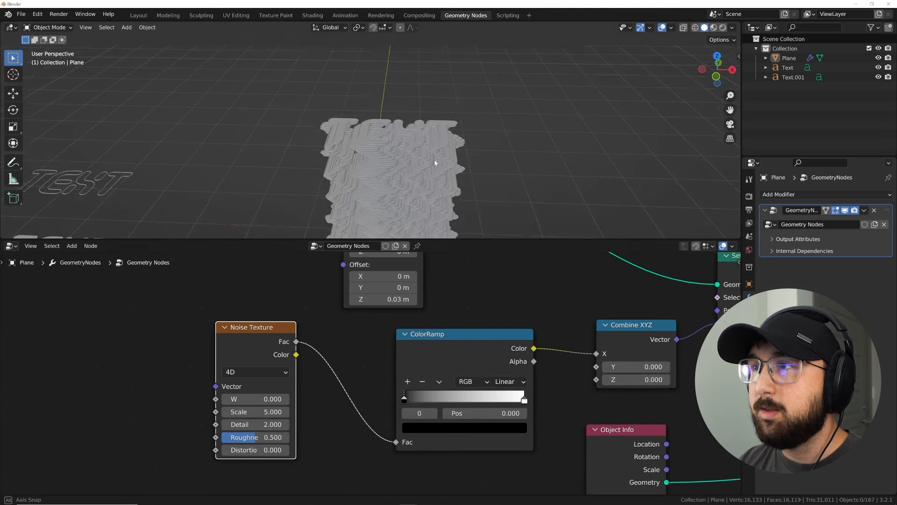
pyautogui.moveTo(434, 162); pyautogui.dragTo(434, 183, button='middle')
pyautogui.moveTo(252, 398); pyautogui.dragTo(336, 398)
pyautogui.keyDown('shift'); pyautogui.moveTo(445, 231); pyautogui.dragTo(434, 175, button='middle'); pyautogui.keyUp('shift')
pyautogui.scroll(2, 434, 174)
pyautogui.moveTo(445, 167)
pyautogui.mouseDown(button='middle')
pyautogui.moveTo(450, 96)
pyautogui.moveTo(434, 184)
pyautogui.moveTo(445, 152)
pyautogui.mouseUp(button='middle')
pyautogui.scroll(-5, 444, 152)
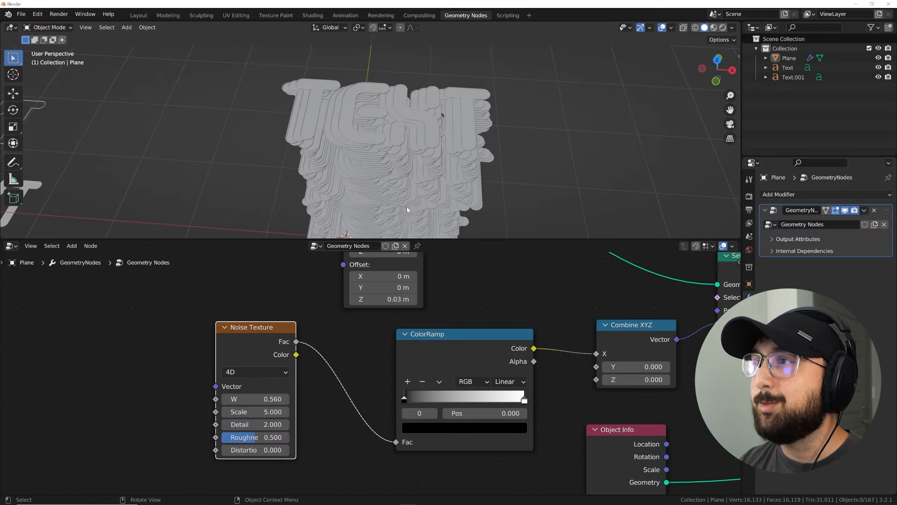
# Enable Shadow, Cavity and Outline in the solid viewport shading and adjust the shadow settings
pyautogui.click(732, 27)
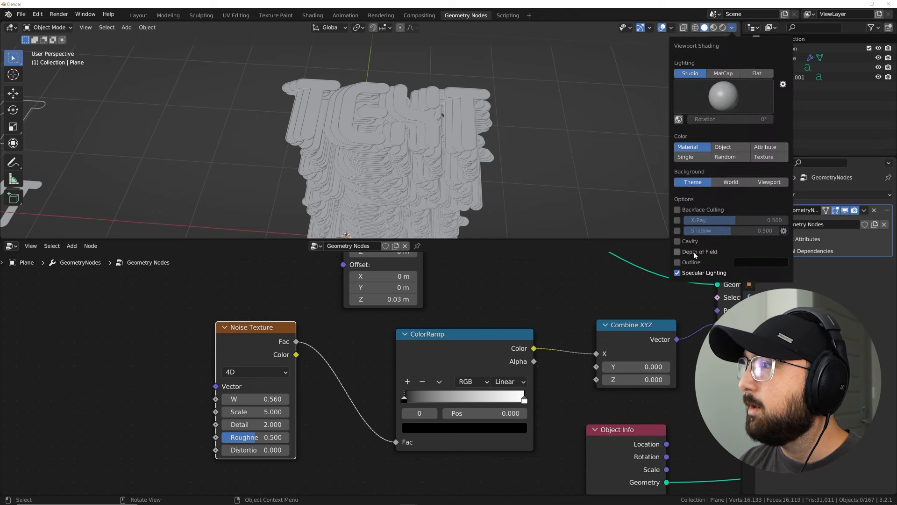
pyautogui.click(677, 242)
pyautogui.click(678, 282)
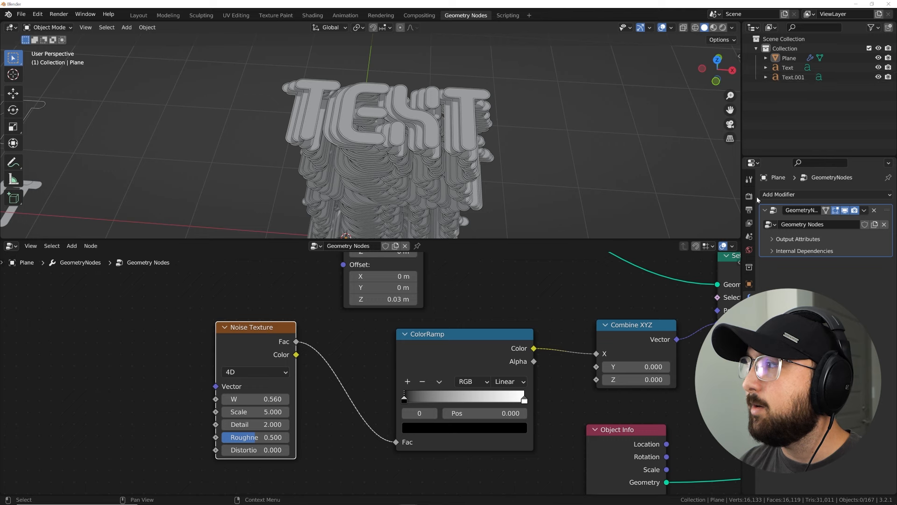
pyautogui.click(732, 28)
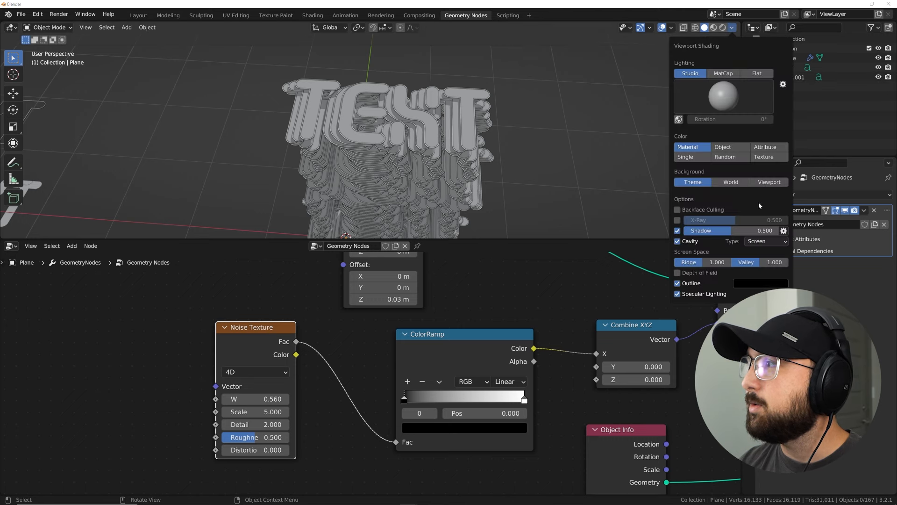
pyautogui.click(783, 232)
pyautogui.moveTo(795, 257)
pyautogui.mouseDown()
pyautogui.moveTo(758, 262)
pyautogui.moveTo(765, 243)
pyautogui.moveTo(789, 259)
pyautogui.moveTo(797, 249)
pyautogui.moveTo(740, 249)
pyautogui.moveTo(746, 272)
pyautogui.moveTo(770, 260)
pyautogui.moveTo(764, 273)
pyautogui.moveTo(759, 268)
pyautogui.mouseUp()
pyautogui.scroll(5, 424, 113)
pyautogui.moveTo(425, 112); pyautogui.dragTo(429, 148, button='middle')
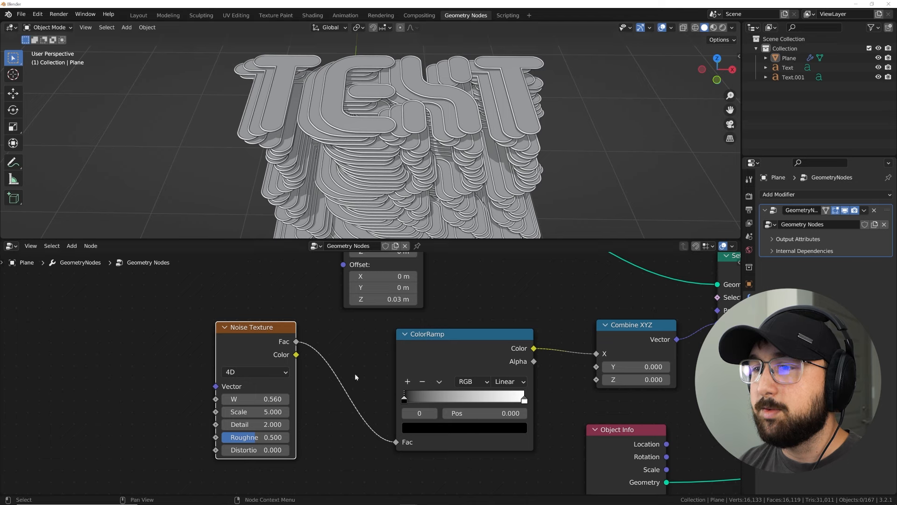
# Try a Noise Texture Scale of 1, settle on 2, and inspect the smoother distortion of the stack
pyautogui.doubleClick(262, 411)
pyautogui.write('1')
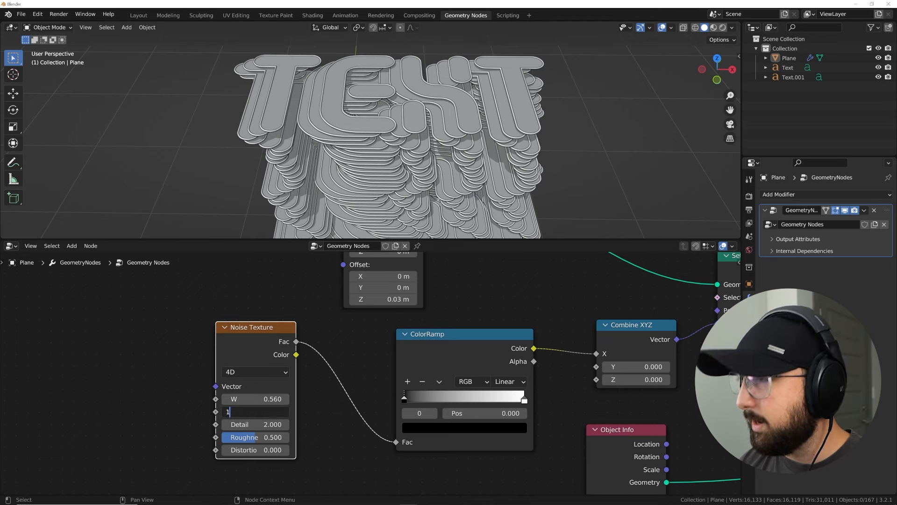
pyautogui.press('Return')
pyautogui.doubleClick(257, 411)
pyautogui.write('2')
pyautogui.press('Return')
pyautogui.moveTo(275, 404); pyautogui.dragTo(219, 410, button='middle')
pyautogui.scroll(-1, 407, 178)
pyautogui.moveTo(367, 146); pyautogui.dragTo(389, 120, button='middle')
pyautogui.scroll(-2, 391, 117)
pyautogui.scroll(3, 400, 150)
pyautogui.scroll(-5, 400, 153)
pyautogui.scroll(4, 401, 152)
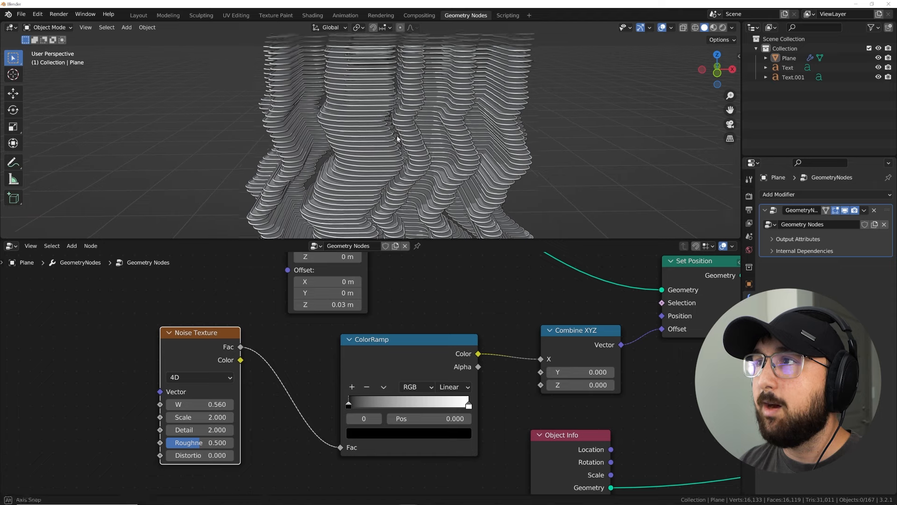
# Move the ColorRamp's black stop to position 0.326 and its white stop to 0.703
pyautogui.scroll(-1, 400, 152)
pyautogui.moveTo(348, 404); pyautogui.dragTo(389, 403)
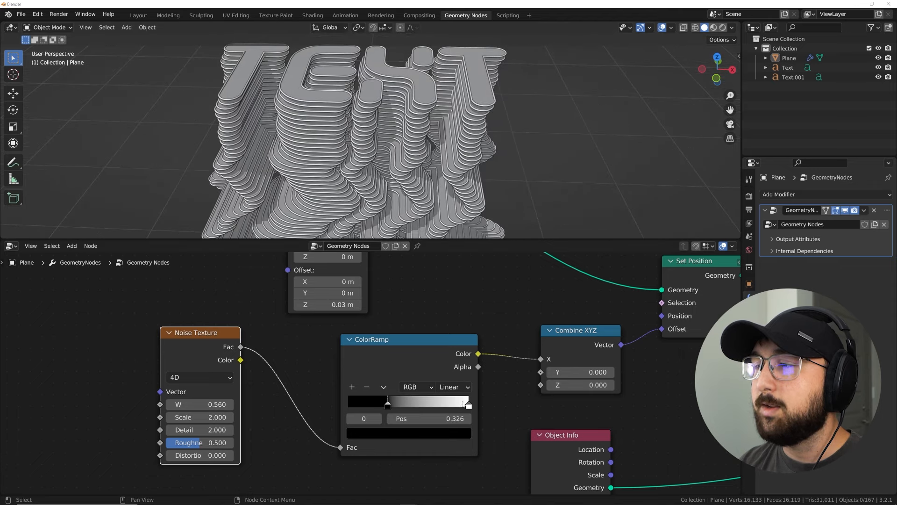
pyautogui.moveTo(463, 404); pyautogui.dragTo(433, 404)
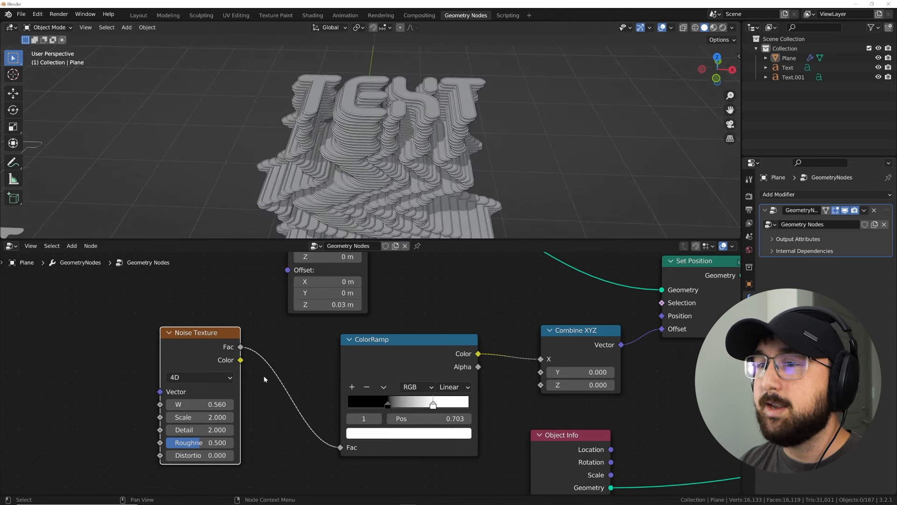
# Raise the Noise Texture's W value to 4.840 while viewing the stacked text
pyautogui.moveTo(200, 404); pyautogui.dragTo(323, 404)
pyautogui.scroll(-1, 408, 168)
pyautogui.moveTo(408, 167)
pyautogui.mouseDown(button='middle')
pyautogui.moveTo(410, 178)
pyautogui.moveTo(421, 175)
pyautogui.mouseUp(button='middle')
pyautogui.scroll(1, 409, 178)
pyautogui.scroll(1, 426, 161)
pyautogui.moveTo(187, 404); pyautogui.dragTo(265, 404)
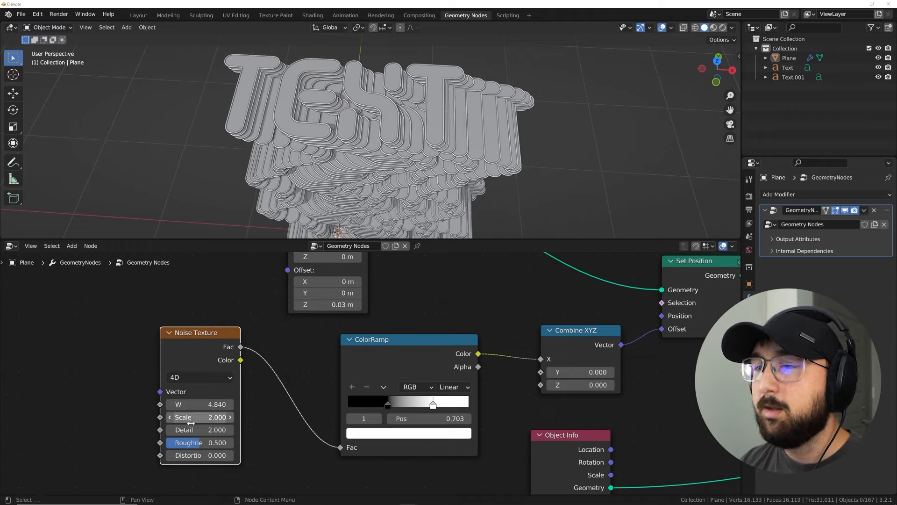
# Test Detail 15 and Roughness 1 on the Noise Texture with varied W values, and return Detail to 2 and Roughness to 0.5
pyautogui.moveTo(202, 429); pyautogui.dragTo(262, 430)
pyautogui.keyDown('shift'); pyautogui.moveTo(200, 404); pyautogui.dragTo(250, 404); pyautogui.keyUp('shift')
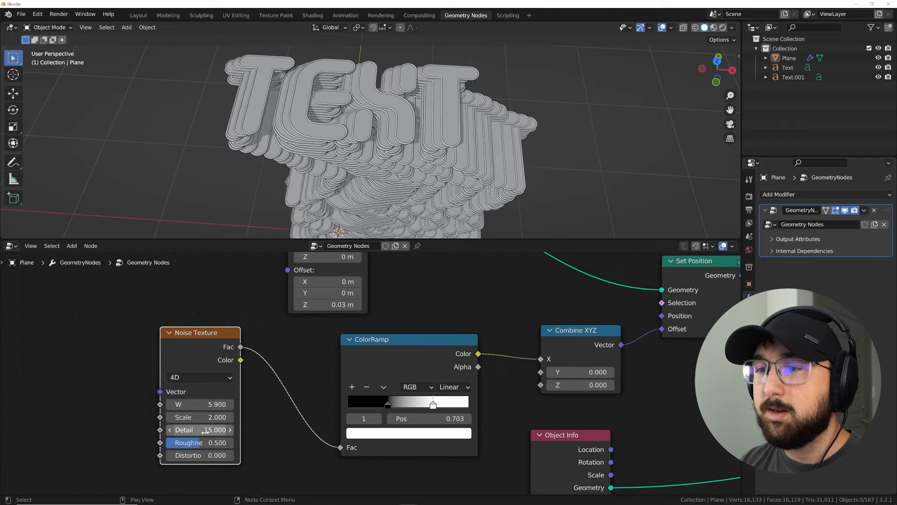
pyautogui.hotkey('ctrl', 'z')
pyautogui.moveTo(201, 443); pyautogui.dragTo(233, 442)
pyautogui.keyDown('shift'); pyautogui.moveTo(201, 405); pyautogui.dragTo(222, 405); pyautogui.keyUp('shift')
pyautogui.hotkey('ctrl', 'z')
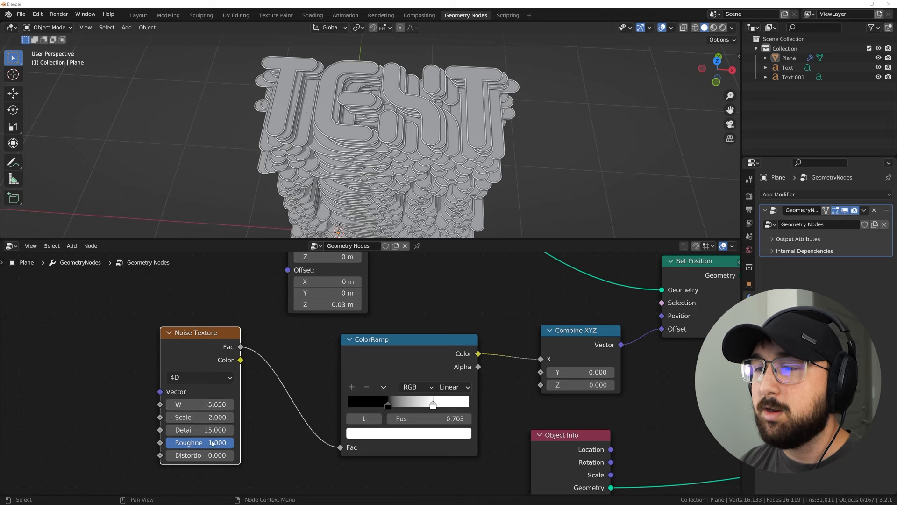
pyautogui.press('BackSpace')
pyautogui.doubleClick(200, 429)
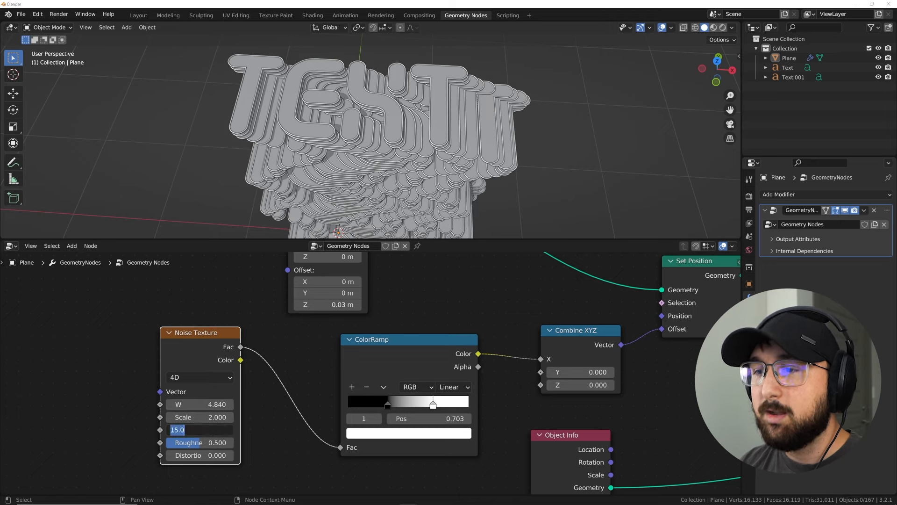
pyautogui.write('2')
pyautogui.press('Return')
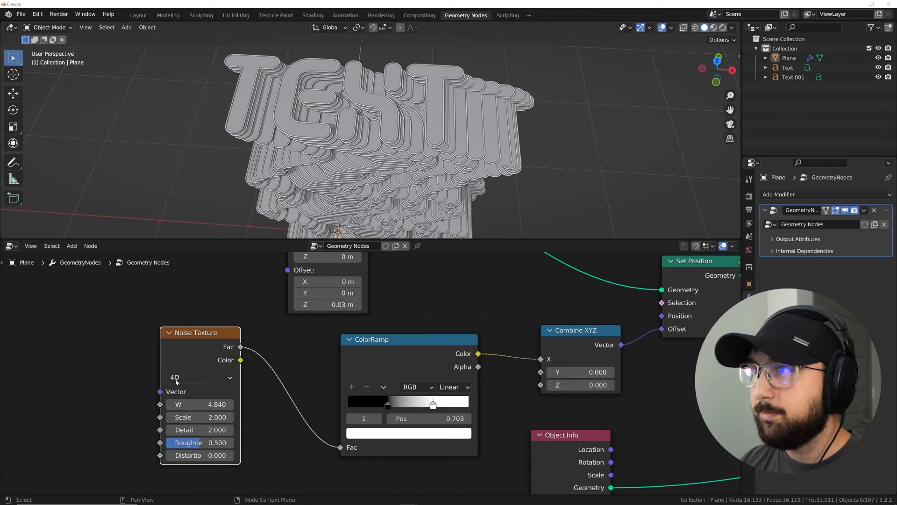
# Spread the ColorRamp stops slightly apart, placing the white stop at 0.818, and raise the Noise Texture's W to 7.630
pyautogui.moveTo(210, 404); pyautogui.dragTo(225, 404)
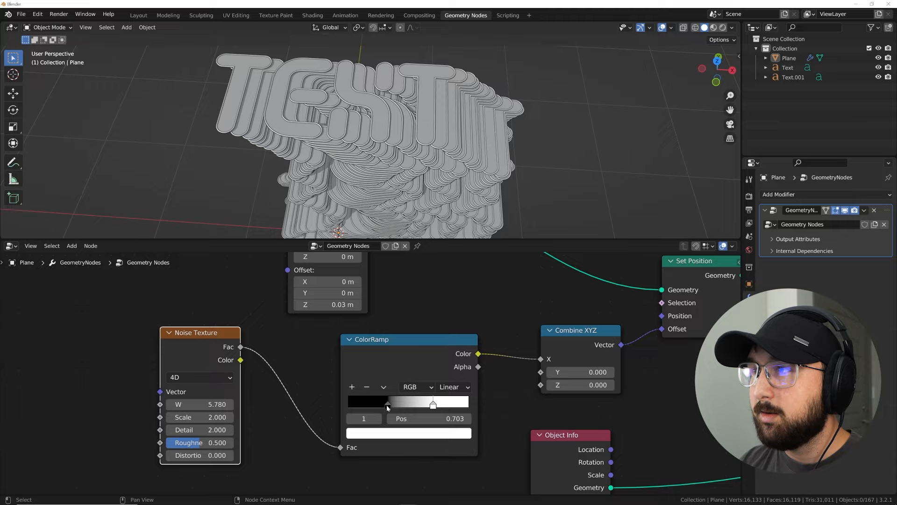
pyautogui.moveTo(387, 405); pyautogui.dragTo(377, 405)
pyautogui.moveTo(434, 404); pyautogui.dragTo(447, 405)
pyautogui.moveTo(201, 404); pyautogui.dragTo(260, 404)
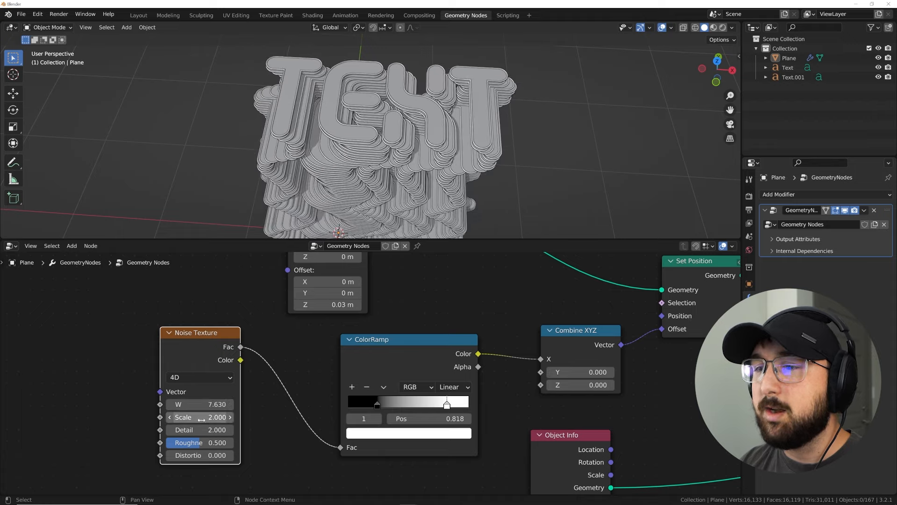
# Try another Noise Texture Detail value with W at 9.970, and return Detail to 2
pyautogui.moveTo(206, 430); pyautogui.dragTo(252, 405)
pyautogui.write('2')
pyautogui.press('Return')
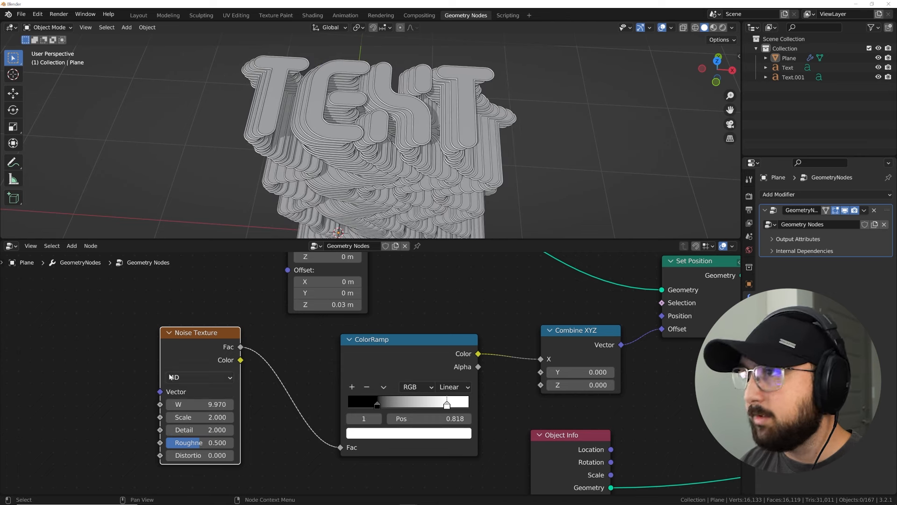
# Set the Noise Texture's Detail to 2.130 and W to 12.370, checking the stack from several angles
pyautogui.keyDown('shift'); pyautogui.moveTo(204, 429); pyautogui.dragTo(236, 404); pyautogui.keyUp('shift')
pyautogui.scroll(-6, 372, 163)
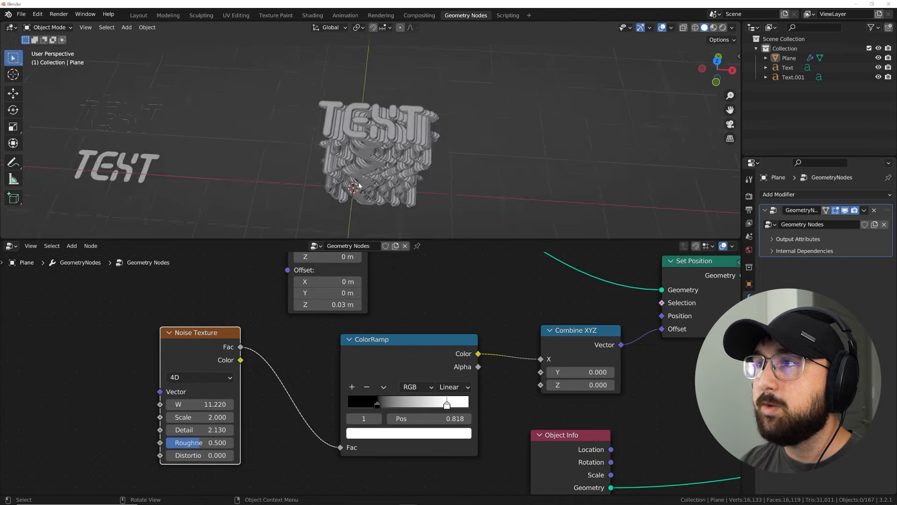
pyautogui.moveTo(372, 170); pyautogui.dragTo(373, 123, button='middle')
pyautogui.keyDown('shift'); pyautogui.moveTo(209, 404); pyautogui.dragTo(234, 404); pyautogui.keyUp('shift')
pyautogui.moveTo(324, 197); pyautogui.dragTo(273, 242, button='middle')
pyautogui.moveTo(373, 144); pyautogui.dragTo(378, 164, button='middle')
pyautogui.scroll(5, 378, 164)
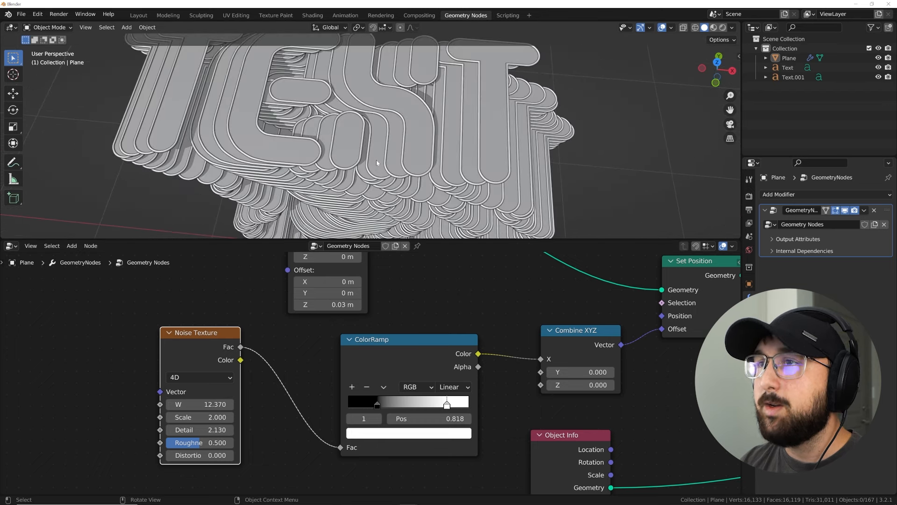
pyautogui.scroll(-3, 377, 164)
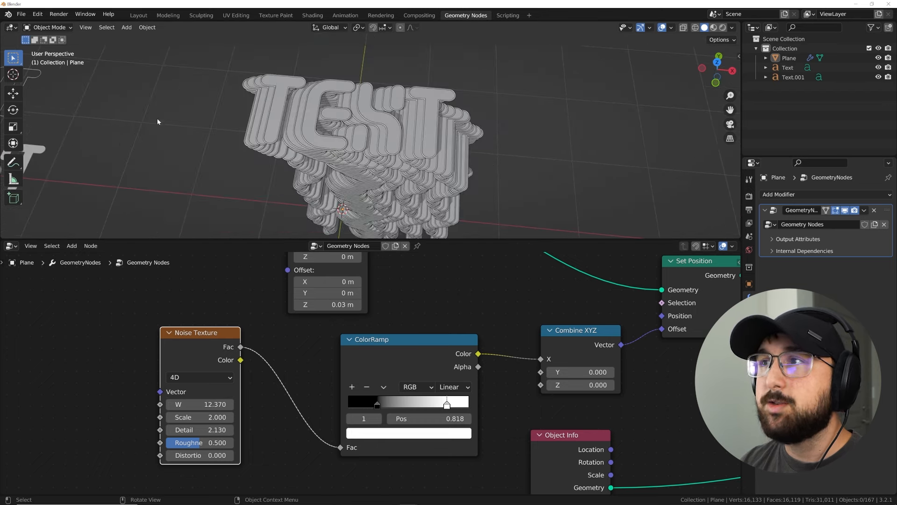
# Save the project to the Desktop as TUTUTU.blend
pyautogui.click(22, 14)
pyautogui.click(43, 89)
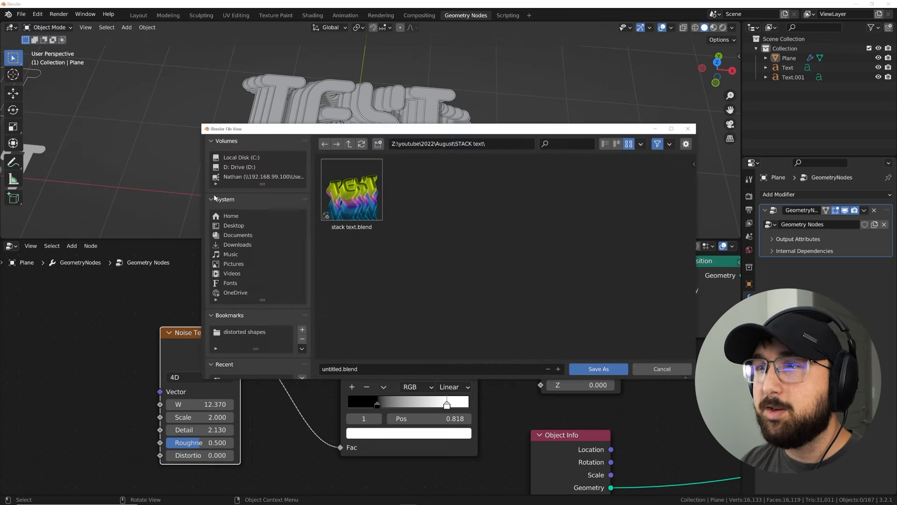
pyautogui.click(233, 227)
pyautogui.click(365, 365)
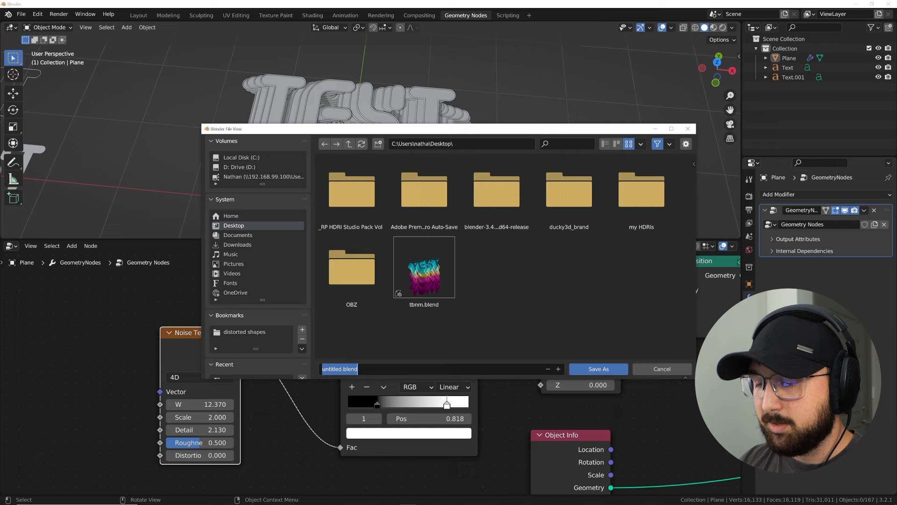
pyautogui.write('TUTUTU')
pyautogui.press('Return')
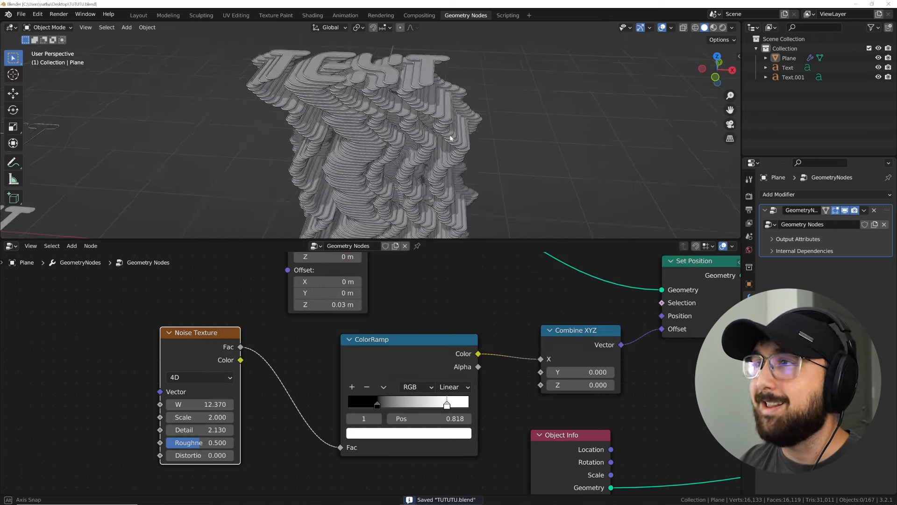
# Move the Noise Texture node slightly higher, preview a W of about 13.26, and reset W to 0
pyautogui.scroll(4, 448, 138)
pyautogui.scroll(-5, 442, 143)
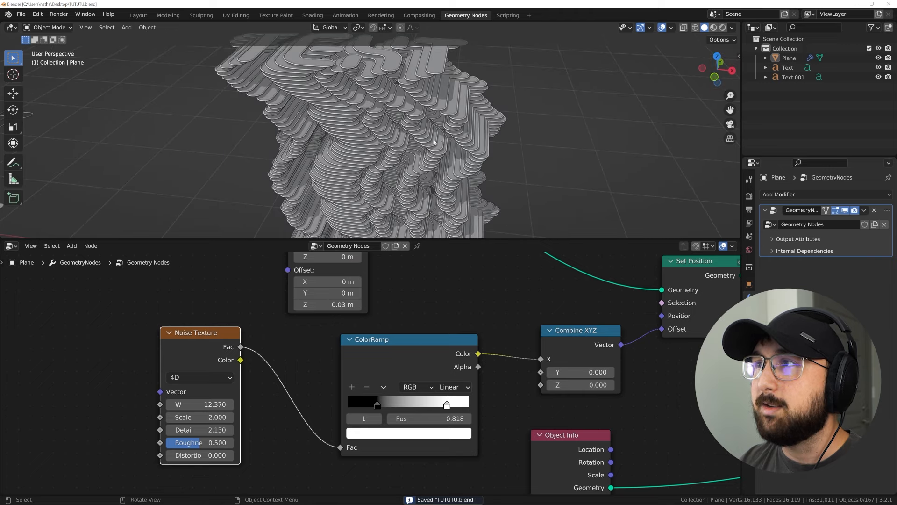
pyautogui.moveTo(181, 359); pyautogui.dragTo(246, 363, button='middle')
pyautogui.moveTo(249, 336); pyautogui.dragTo(235, 313)
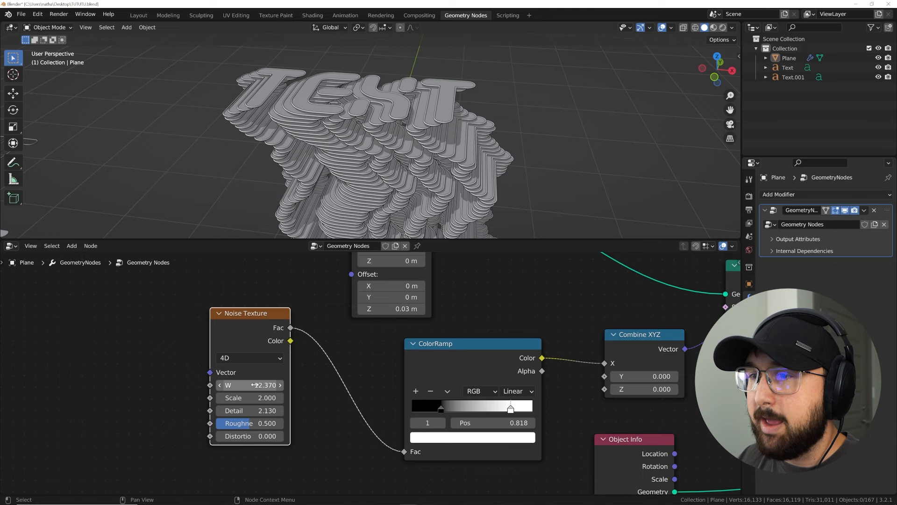
pyautogui.moveTo(252, 385); pyautogui.dragTo(275, 385)
pyautogui.scroll(-3, 254, 373)
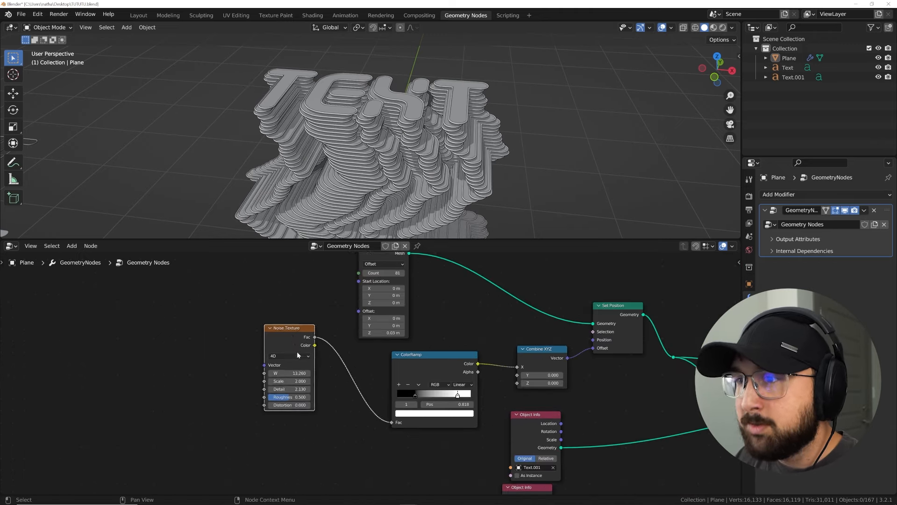
pyautogui.scroll(3, 292, 341)
pyautogui.doubleClick(229, 373)
pyautogui.write('0')
pyautogui.press('Return')
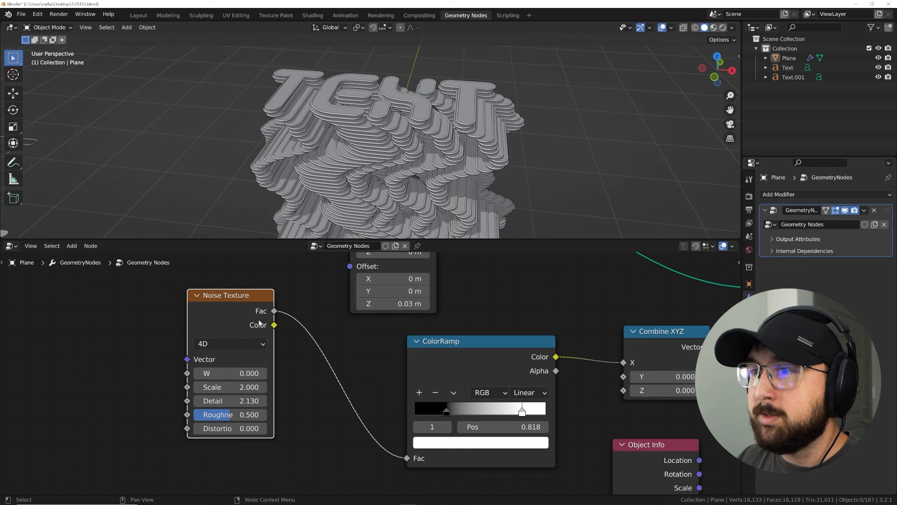
# Set the default F-Curve interpolation to Linear in the animation preferences, and close the preferences
pyautogui.click(38, 14)
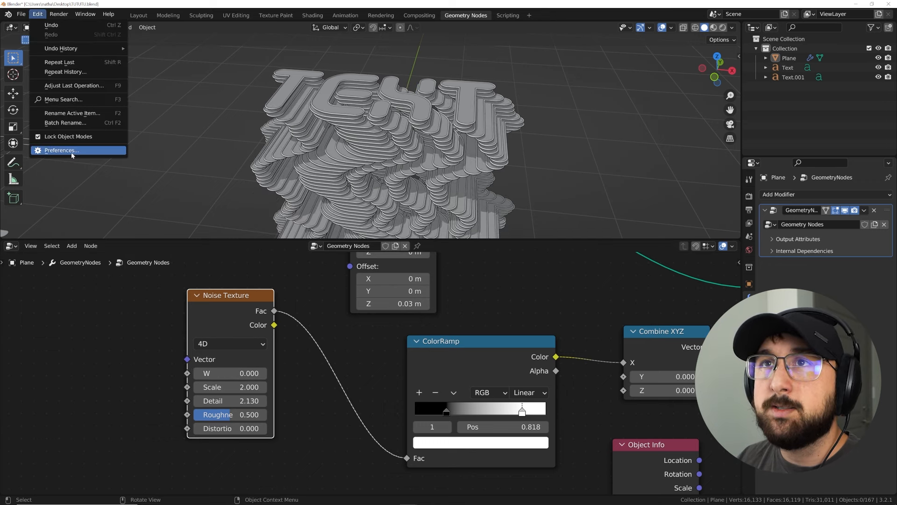
pyautogui.click(73, 150)
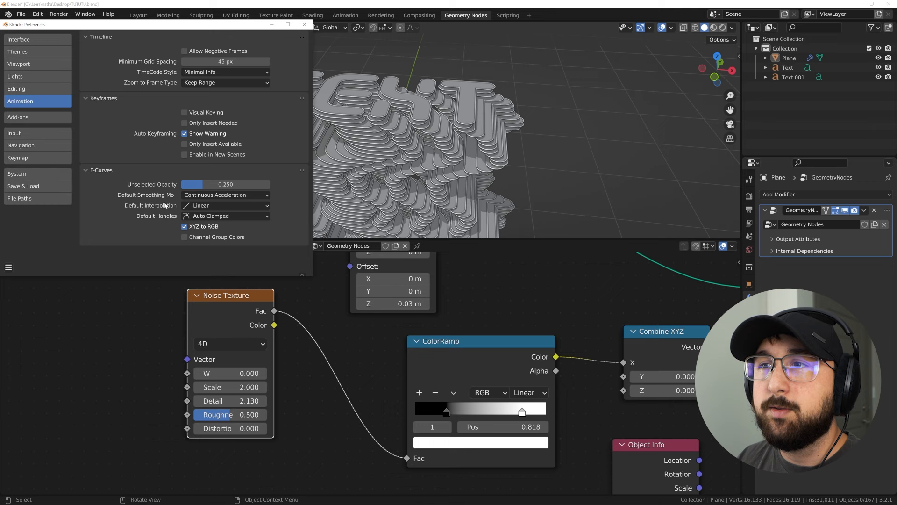
pyautogui.click(211, 206)
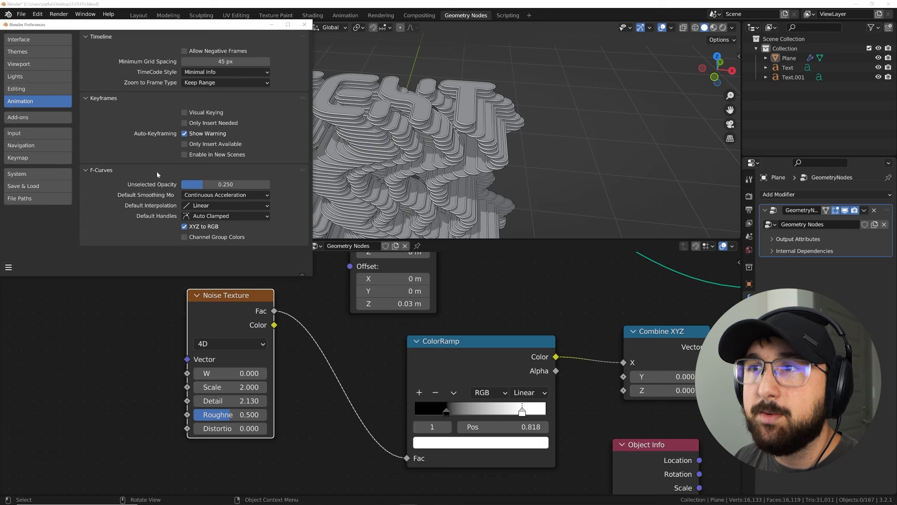
pyautogui.click(196, 206)
pyautogui.click(197, 206)
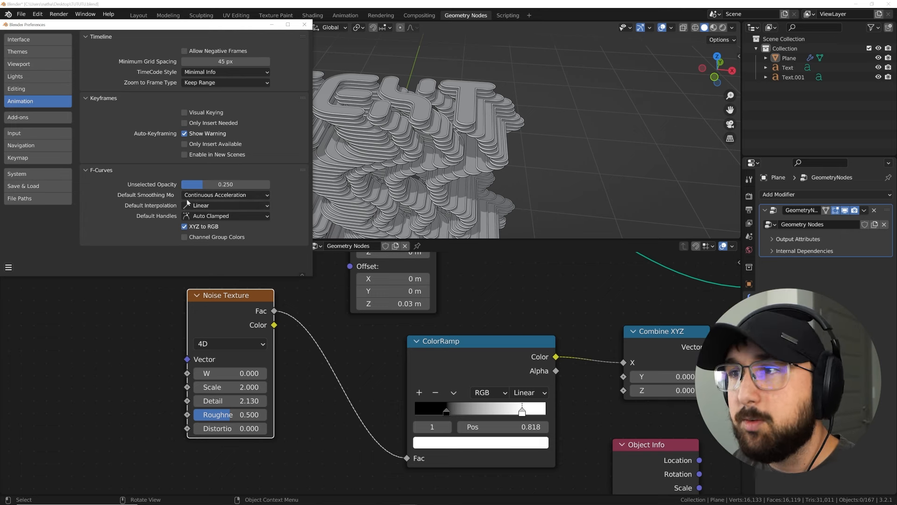
pyautogui.click(215, 206)
pyautogui.click(202, 204)
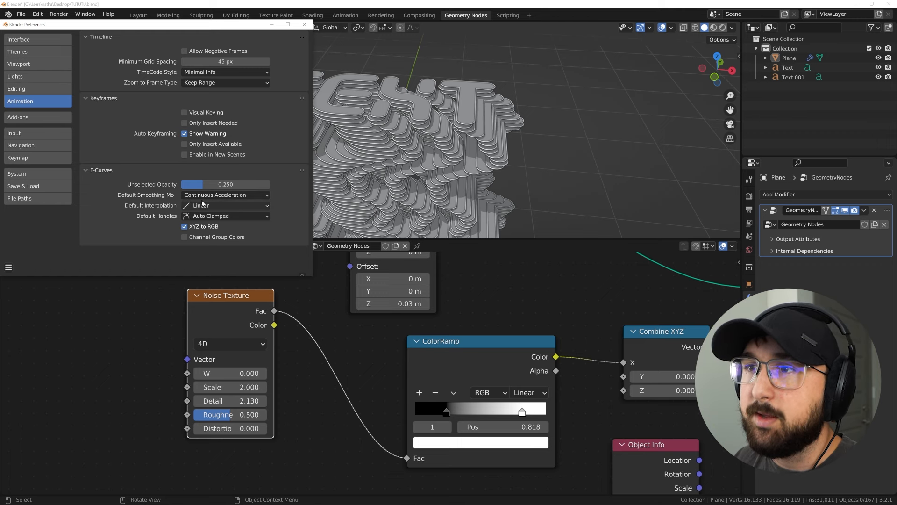
pyautogui.click(206, 206)
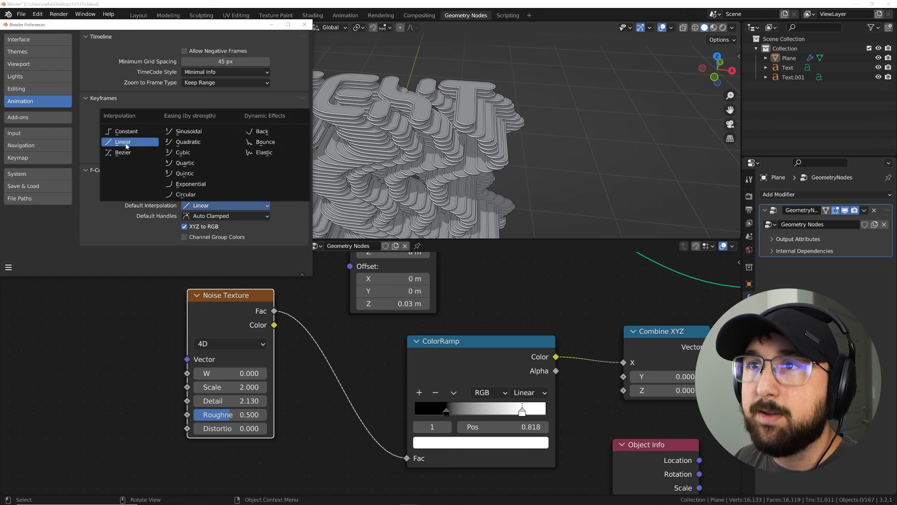
pyautogui.click(125, 159)
pyautogui.click(201, 206)
pyautogui.click(121, 144)
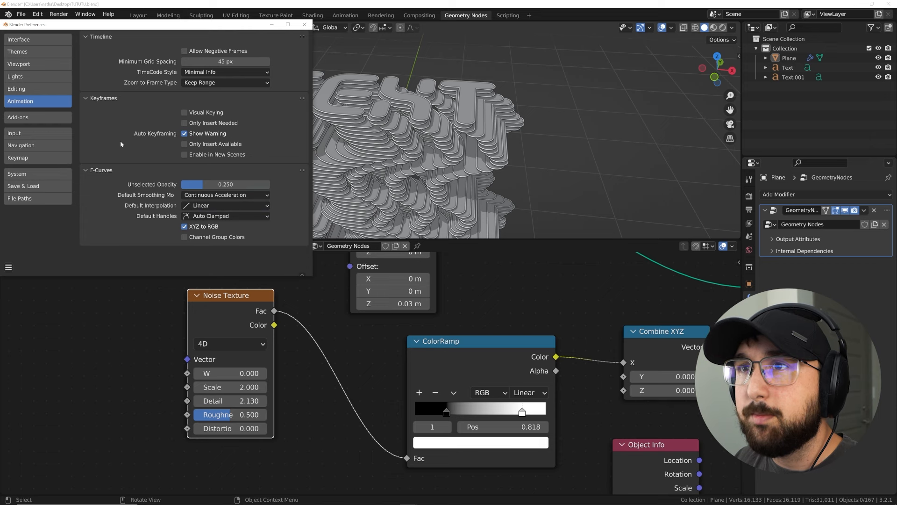
pyautogui.click(304, 24)
# Enlarge the node editor area and duplicate the Noise Texture node, placing the copy directly below the original
pyautogui.scroll(-2, 275, 304)
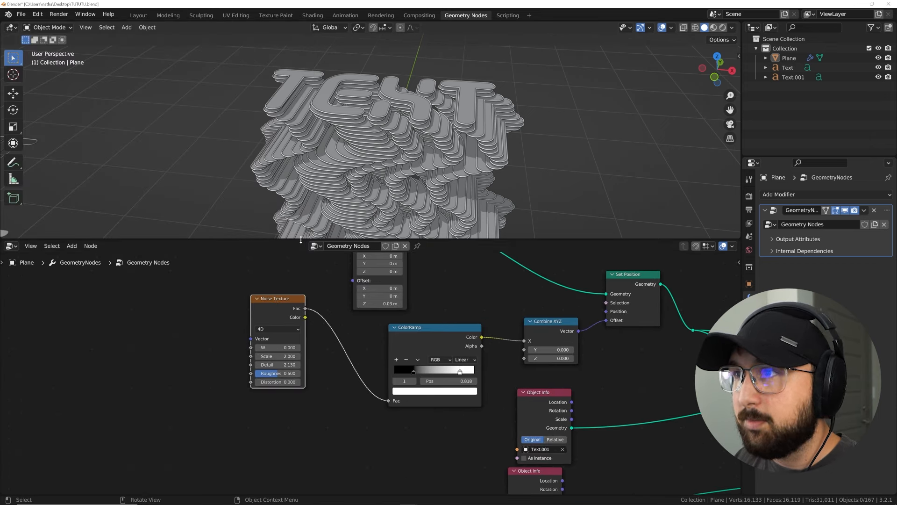
pyautogui.moveTo(300, 239); pyautogui.dragTo(301, 215)
pyautogui.scroll(2, 254, 267)
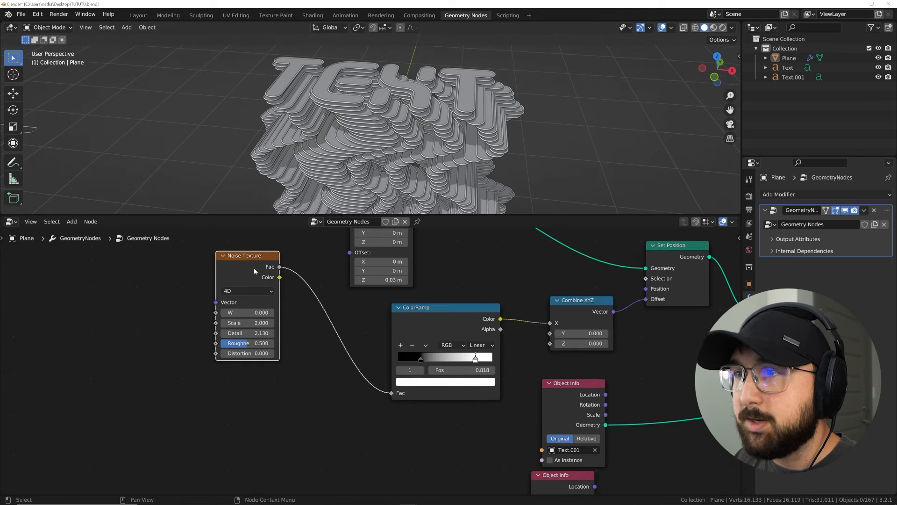
pyautogui.hotkey('shift', 'd')
pyautogui.click(249, 379)
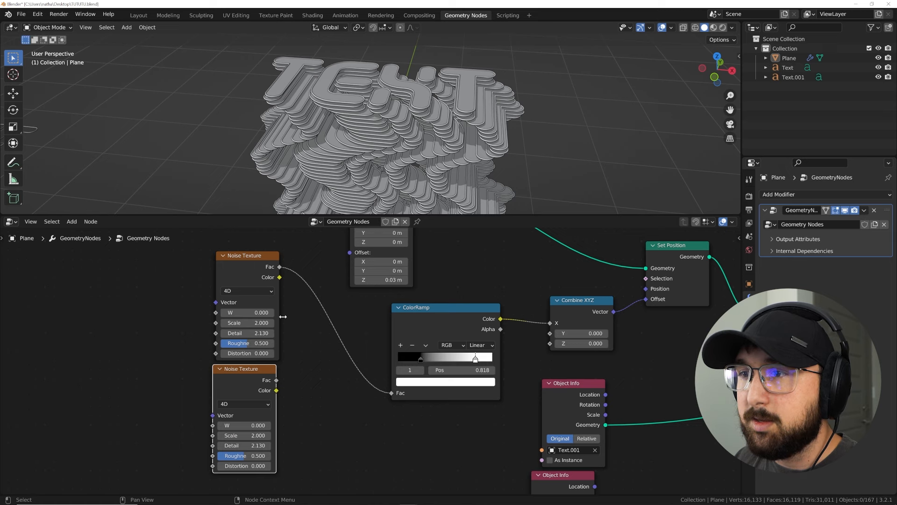
# Insert a MixRGB node between the upper Noise Texture and the ColorRamp, and connect the lower Noise Texture's Fac to its Color2
pyautogui.hotkey('shift', 'a')
pyautogui.write('MIX')
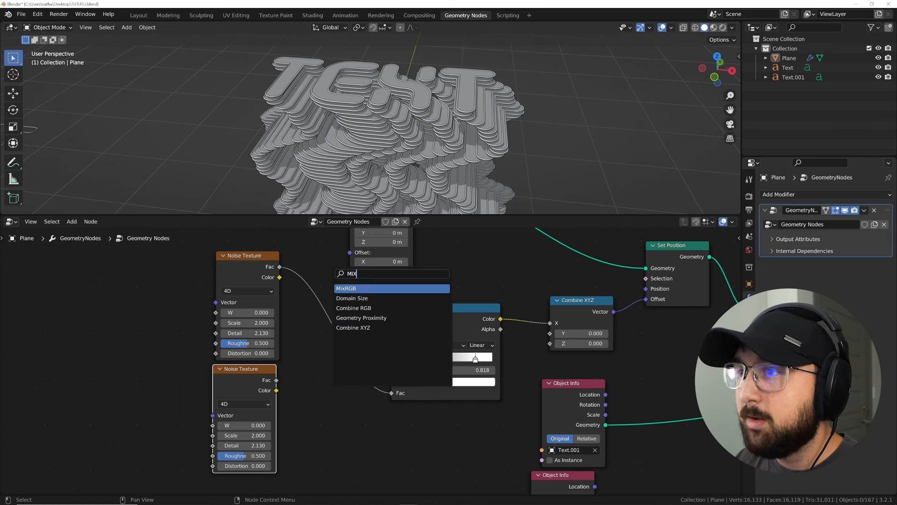
pyautogui.press('Return')
pyautogui.click(328, 305)
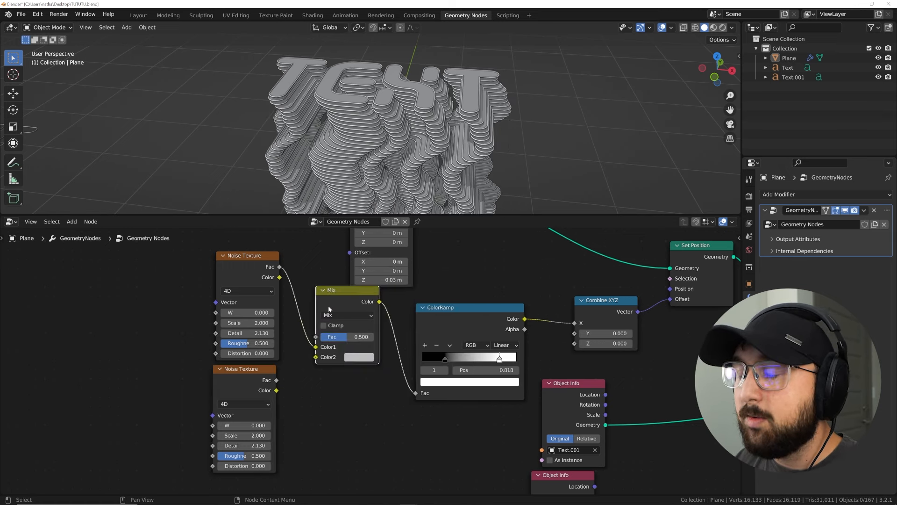
pyautogui.moveTo(276, 380); pyautogui.dragTo(317, 357)
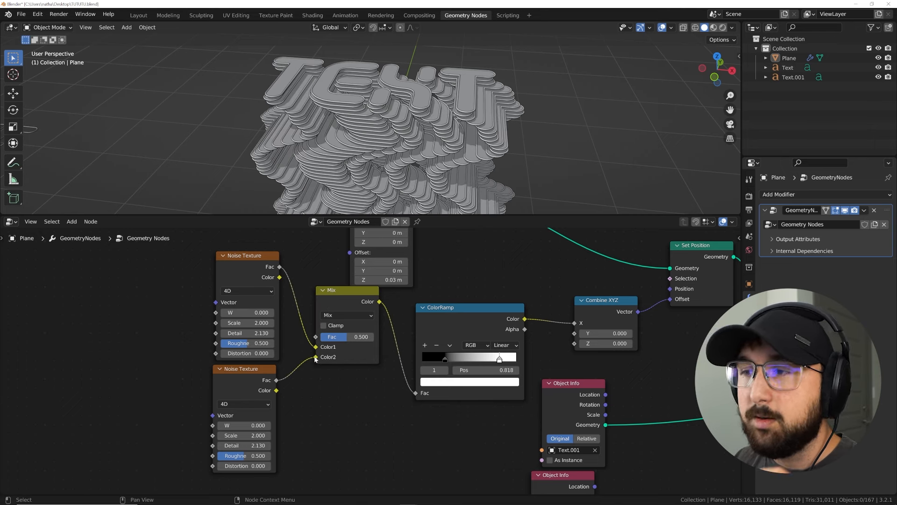
# Set the Mix node's Fac to 0, then try another W on the upper Noise Texture and undo that W change
pyautogui.moveTo(366, 339); pyautogui.dragTo(329, 338)
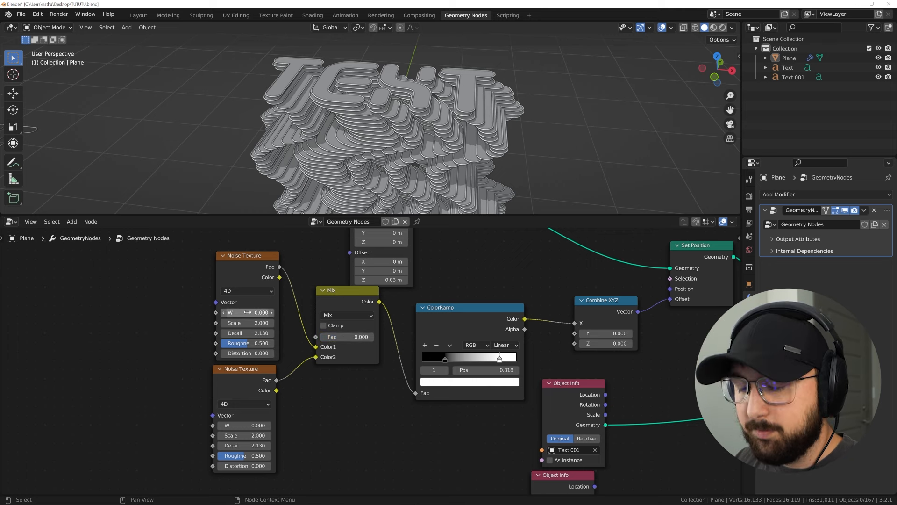
pyautogui.moveTo(247, 312); pyautogui.dragTo(279, 312)
pyautogui.hotkey('ctrl', 'z')
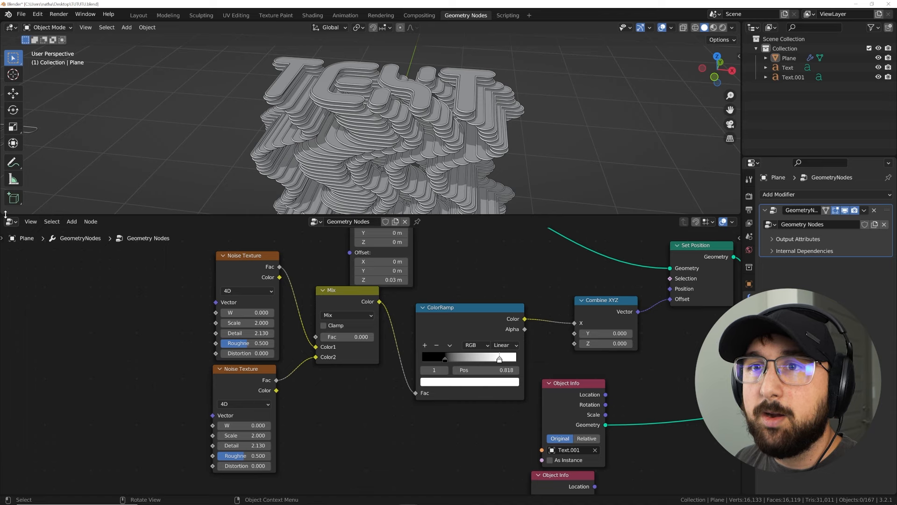
# Split a new area off the 3D viewport above the node editor and turn it into a Timeline
pyautogui.moveTo(3, 213); pyautogui.dragTo(21, 153)
pyautogui.click(12, 160)
pyautogui.click(12, 161)
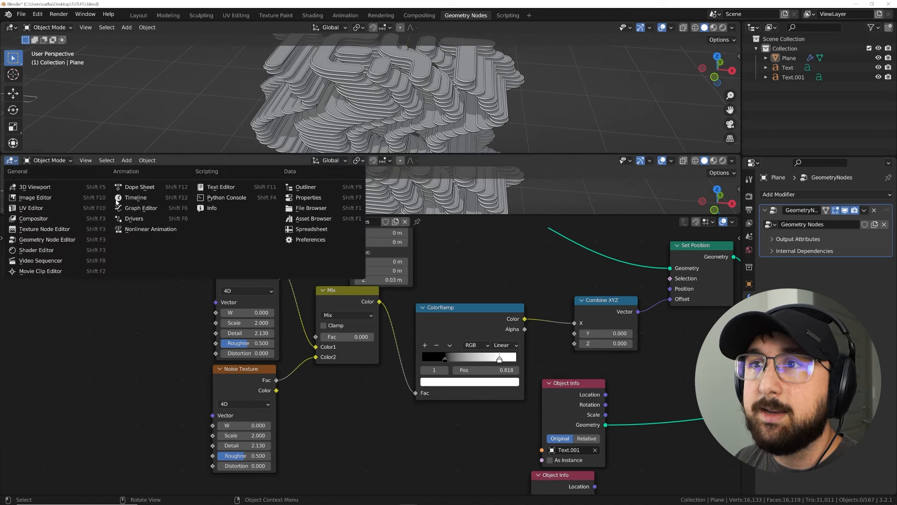
pyautogui.click(162, 199)
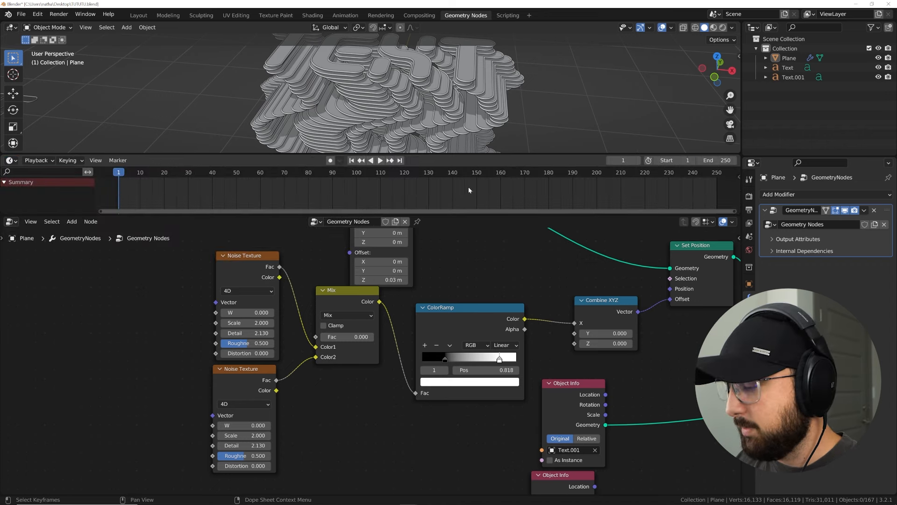
# Keyframe the upper Noise Texture's W at 0 on frame 0 and at 3 on frame 250
pyautogui.press('Left')
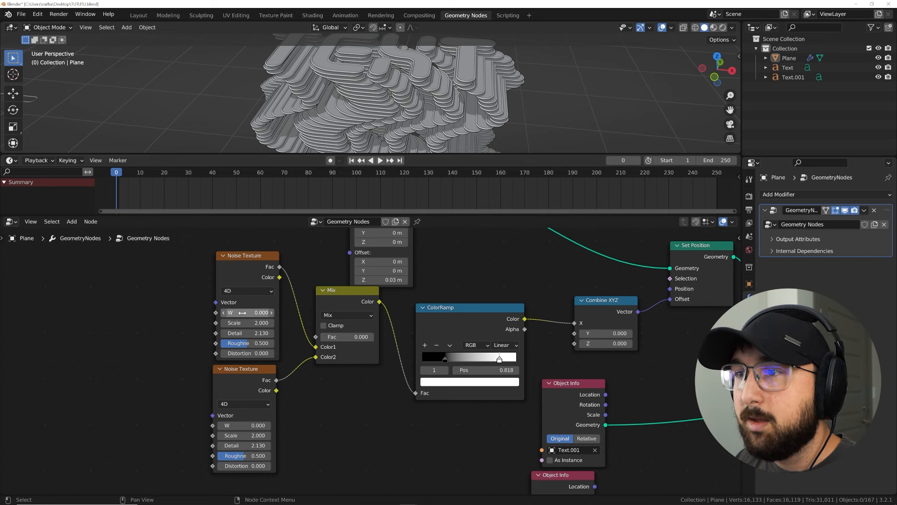
pyautogui.press('i')
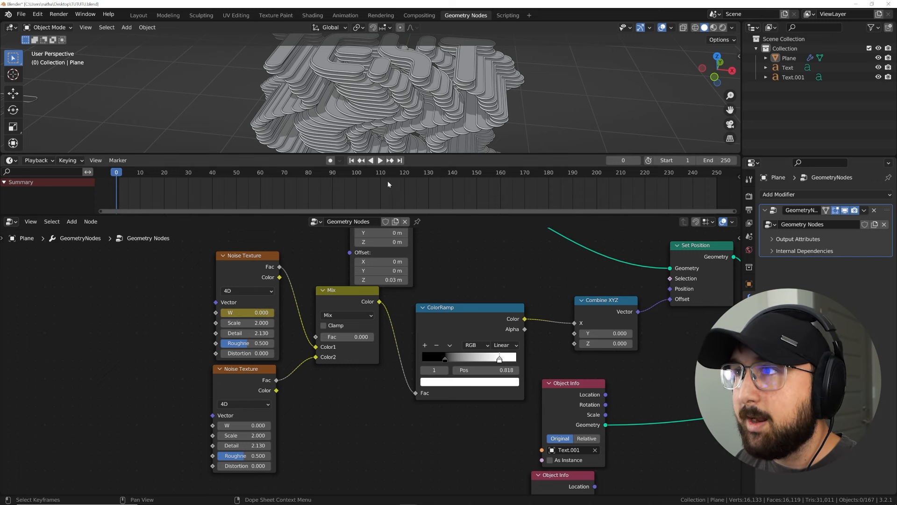
pyautogui.click(400, 161)
pyautogui.click(238, 269)
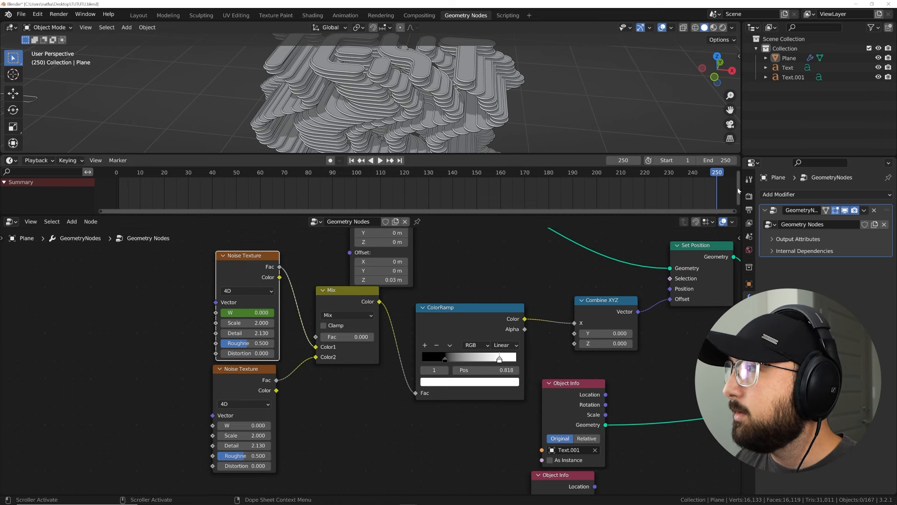
pyautogui.scroll(-1, 739, 167)
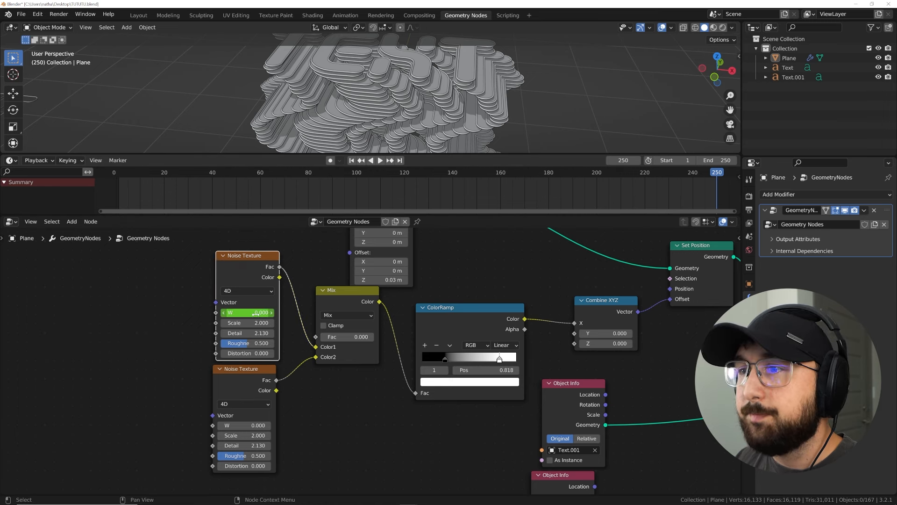
pyautogui.click(247, 312)
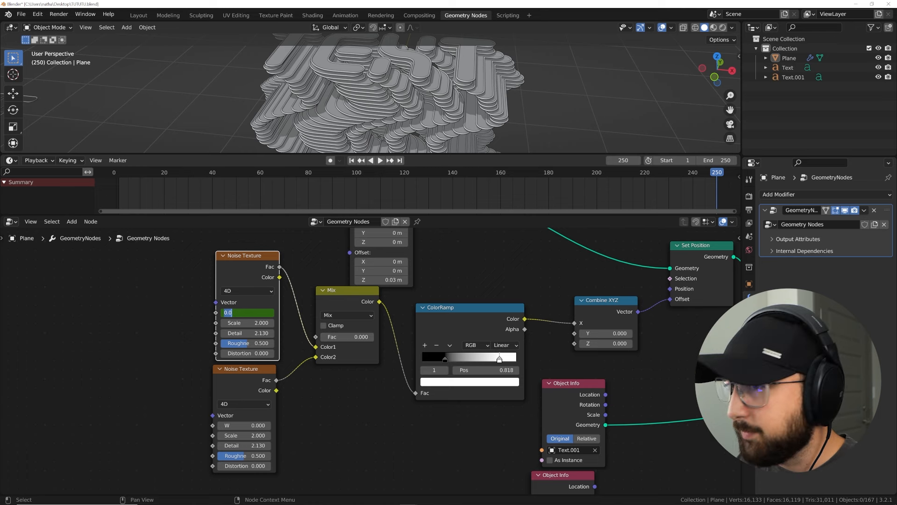
pyautogui.write('3')
pyautogui.press('Return')
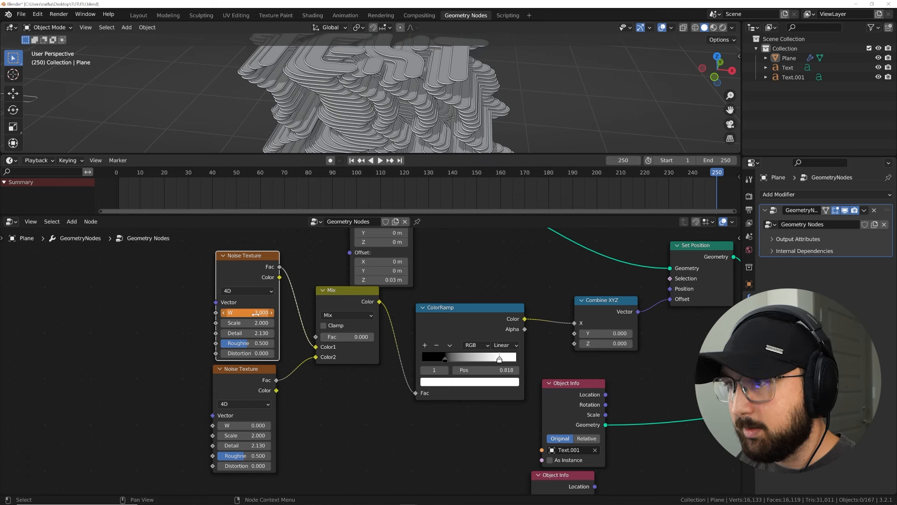
pyautogui.press('i')
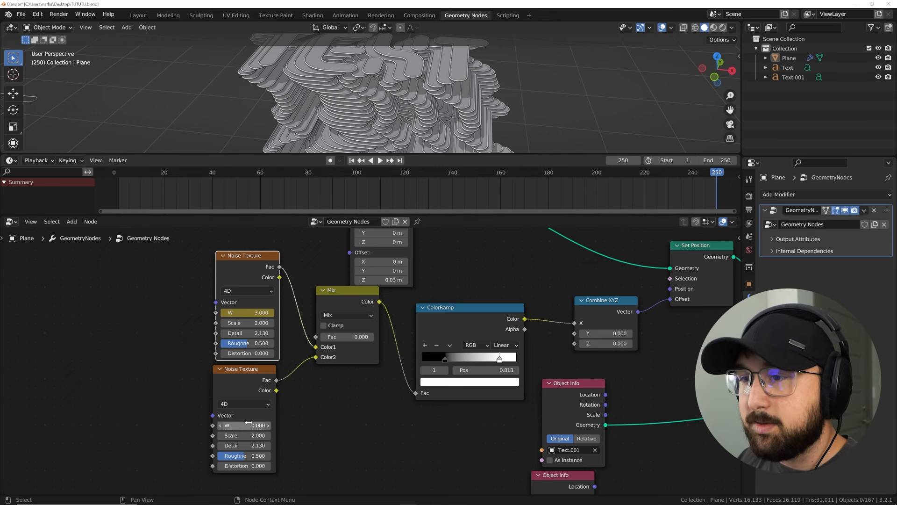
# Keyframe the lower Noise Texture's W at 0 on frame 250 and at -3 on frame 0
pyautogui.press('i')
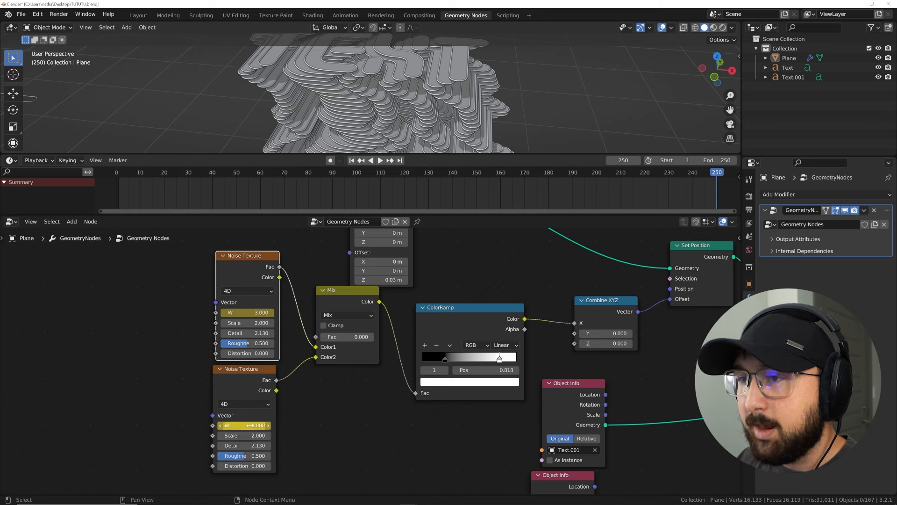
pyautogui.click(351, 160)
pyautogui.press('Left')
pyautogui.doubleClick(244, 425)
pyautogui.write('-3')
pyautogui.press('Return')
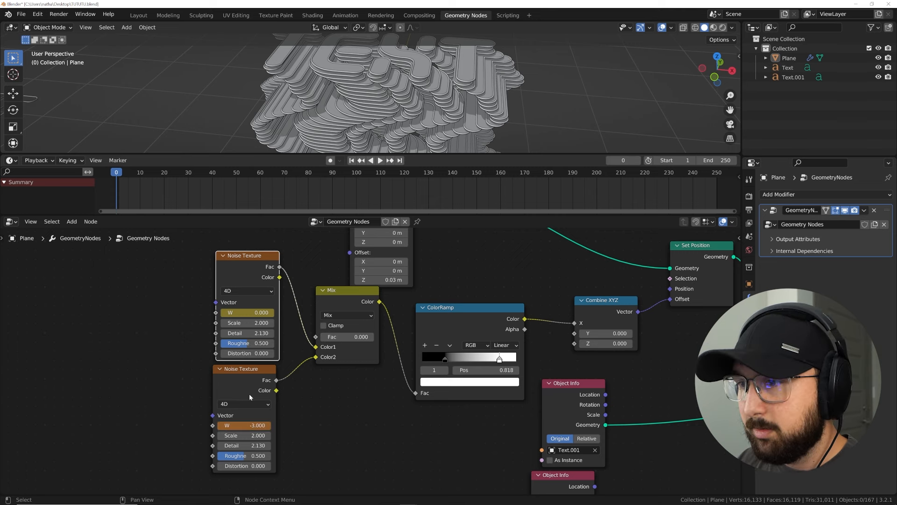
pyautogui.press('i')
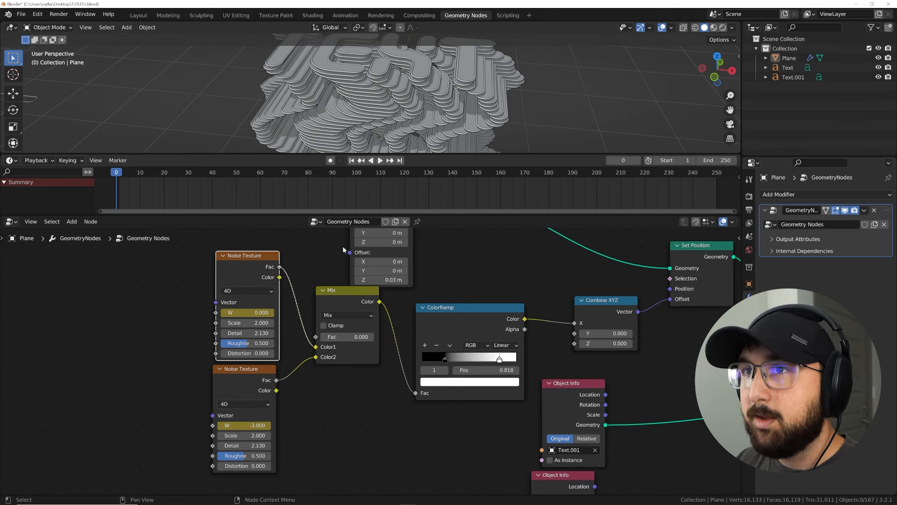
# Move the Mix node slightly lower and keyframe its Fac at 0 on frame 0 and at 1 on frame 250
pyautogui.moveTo(343, 305); pyautogui.dragTo(346, 316)
pyautogui.press('i')
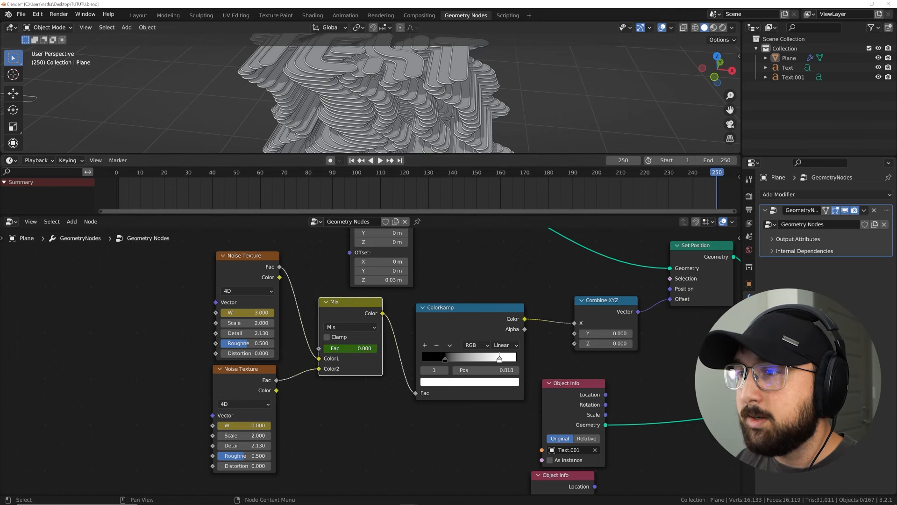
pyautogui.moveTo(326, 348); pyautogui.dragTo(377, 348)
pyautogui.press('i')
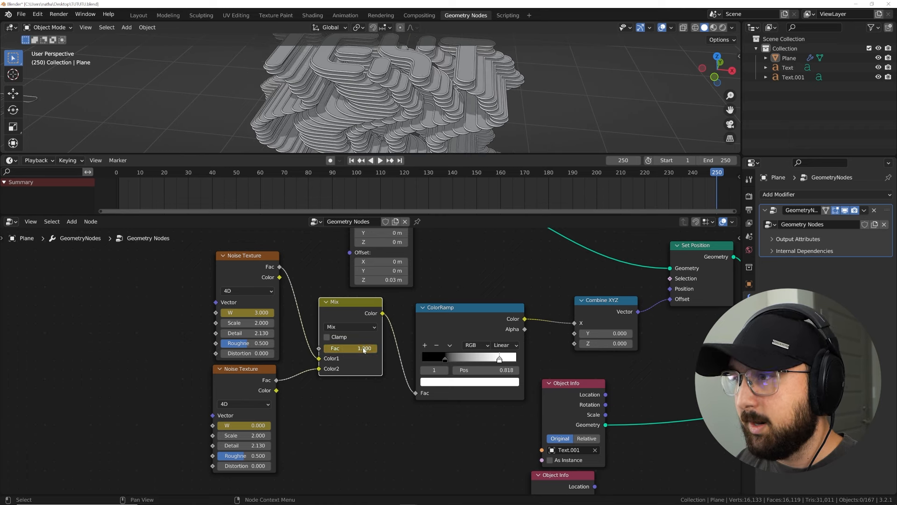
# Play the animation to check the looping text distortion in the viewport, and stop playback
pyautogui.click(380, 160)
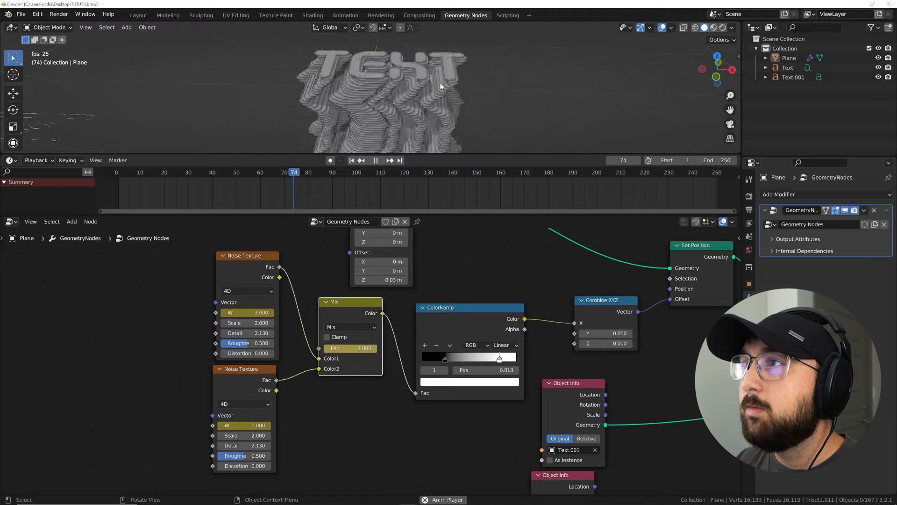
pyautogui.scroll(4, 360, 126)
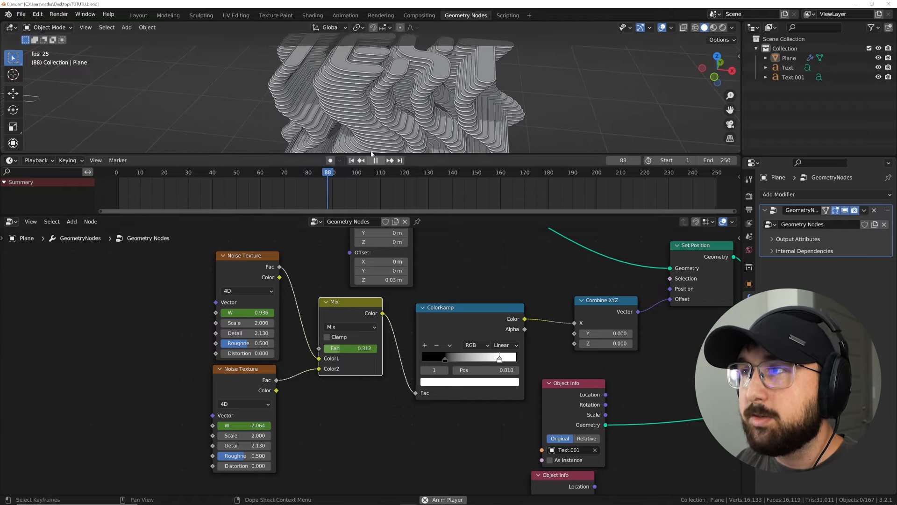
pyautogui.press('space')
# Move both Noise Texture nodes slightly higher so they sit neatly stacked beside the Mix node
pyautogui.moveTo(257, 257); pyautogui.dragTo(249, 245)
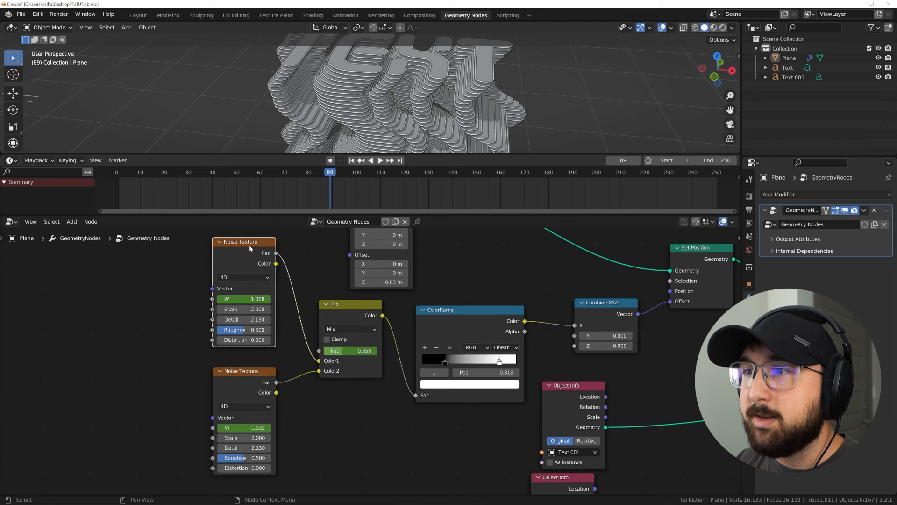
pyautogui.moveTo(246, 377); pyautogui.dragTo(246, 360)
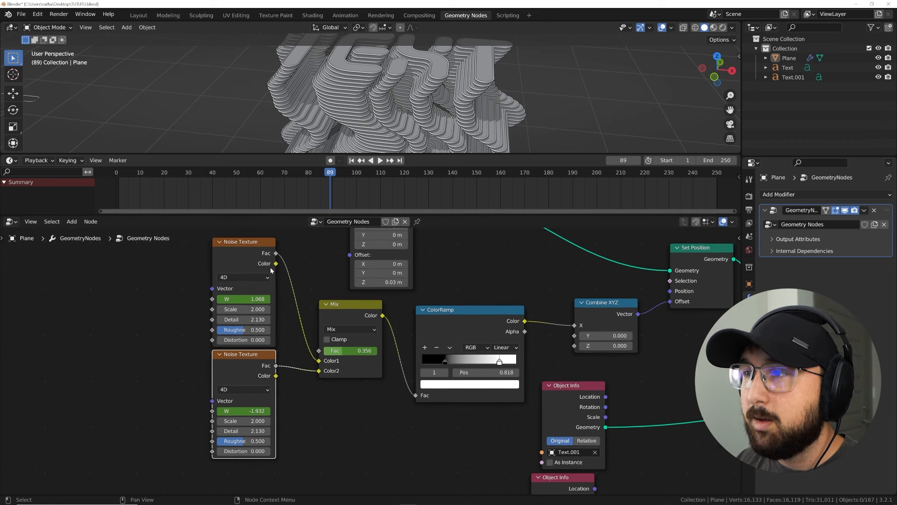
pyautogui.scroll(-3, 575, 343)
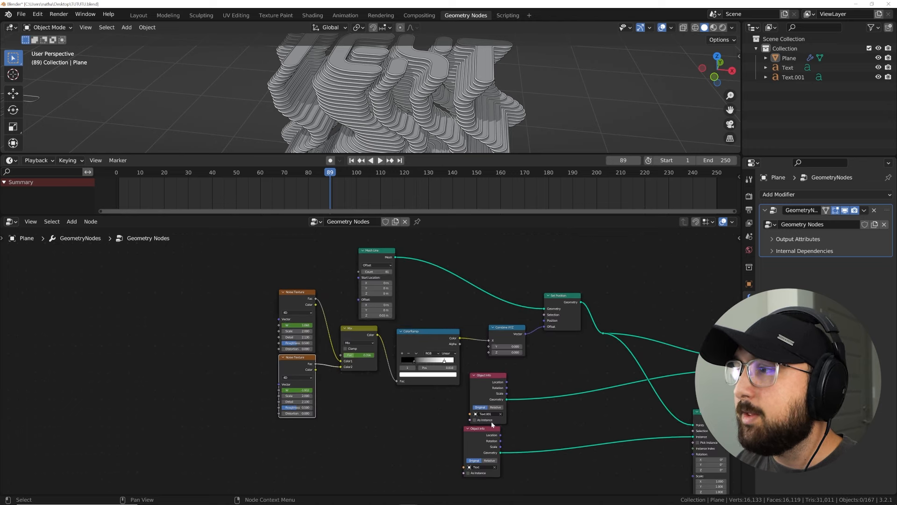
pyautogui.moveTo(660, 449); pyautogui.dragTo(586, 419, button='middle')
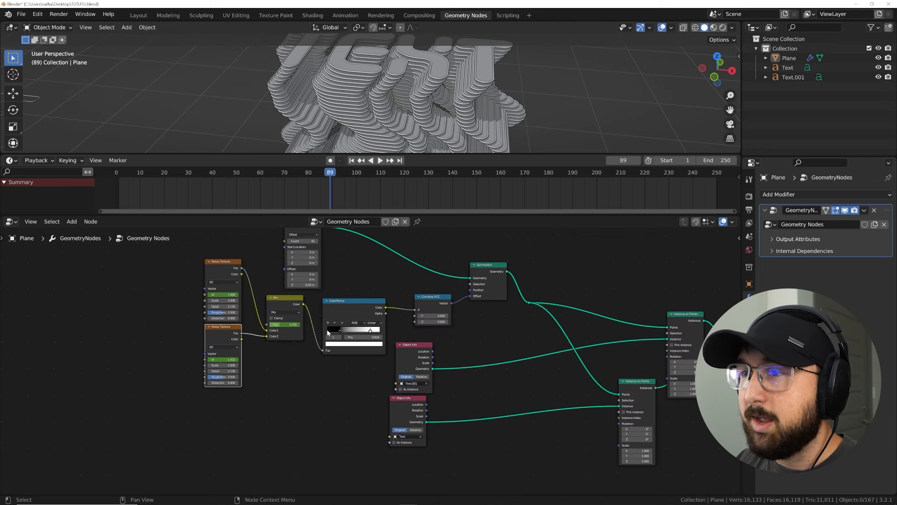
# Move the upper Instance on Points node up and away from the Join Geometry node to spread out the node tree
pyautogui.moveTo(279, 320); pyautogui.dragTo(278, 340, button='middle')
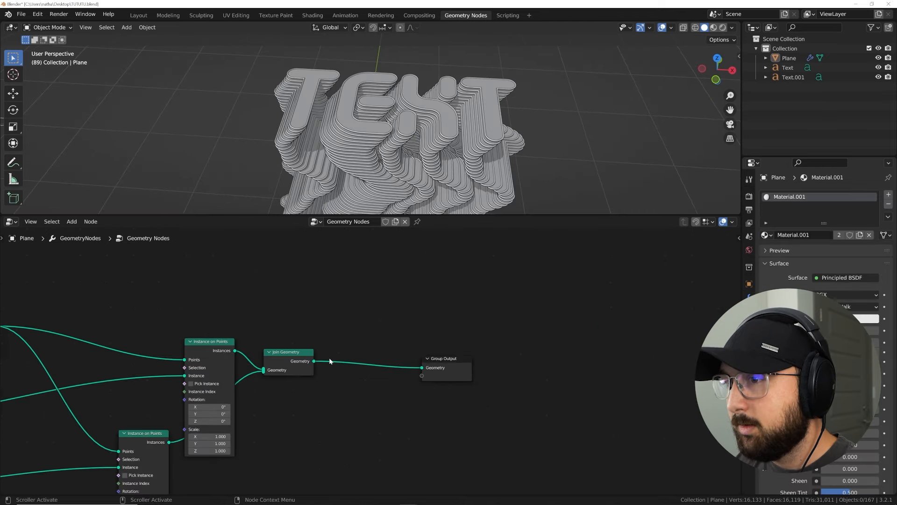
pyautogui.scroll(3, 433, 366)
pyautogui.moveTo(403, 374); pyautogui.dragTo(434, 365, button='middle')
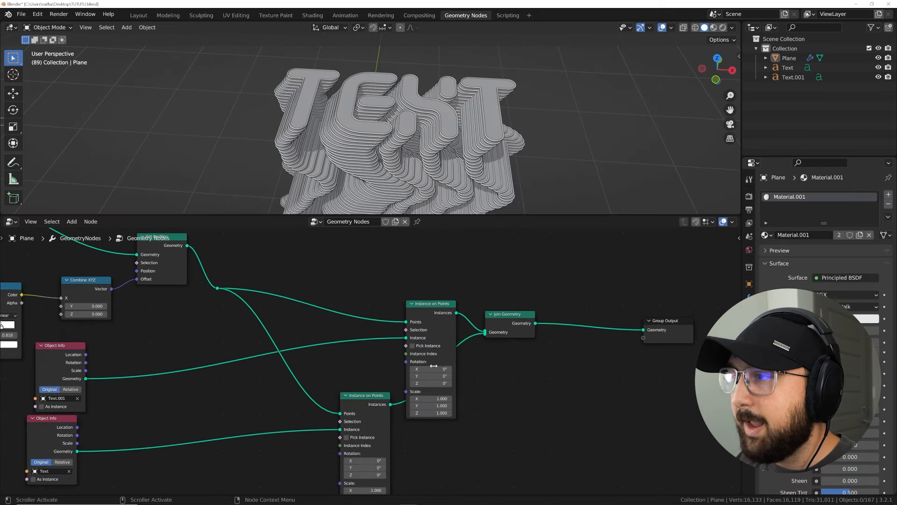
pyautogui.moveTo(440, 325); pyautogui.dragTo(367, 273)
pyautogui.scroll(1, 401, 161)
pyautogui.moveTo(401, 159)
pyautogui.mouseDown(button='middle')
pyautogui.moveTo(408, 124)
pyautogui.moveTo(402, 148)
pyautogui.mouseUp(button='middle')
# Reposition the two Object Info nodes so they are stacked with clear space before the Instance on Points nodes
pyautogui.scroll(-2, 239, 341)
pyautogui.moveTo(252, 322); pyautogui.dragTo(438, 335, button='middle')
pyautogui.scroll(5, 377, 359)
pyautogui.moveTo(354, 367); pyautogui.dragTo(367, 355)
pyautogui.moveTo(345, 440); pyautogui.dragTo(365, 434)
pyautogui.moveTo(561, 408); pyautogui.dragTo(380, 401, button='middle')
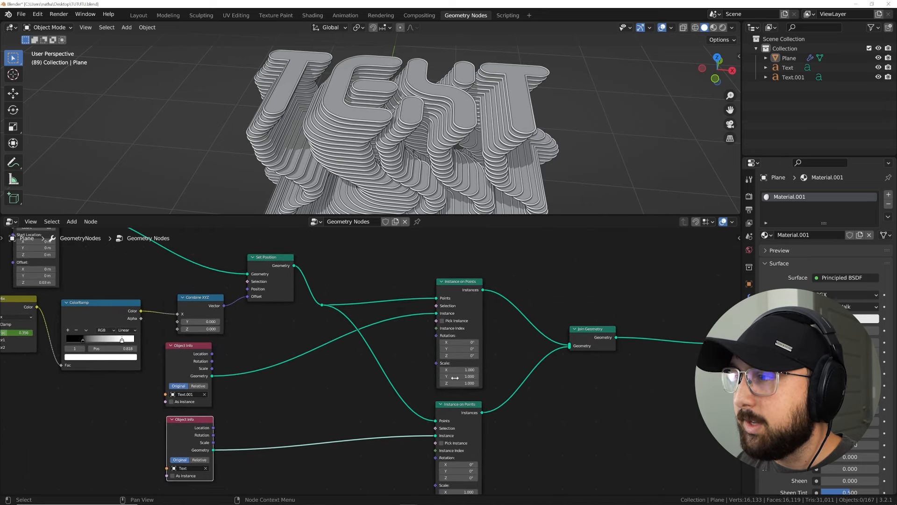
# Try disconnecting the Points input of the lower Instance on Points node to isolate the outlines, and undo it
pyautogui.scroll(3, 509, 351)
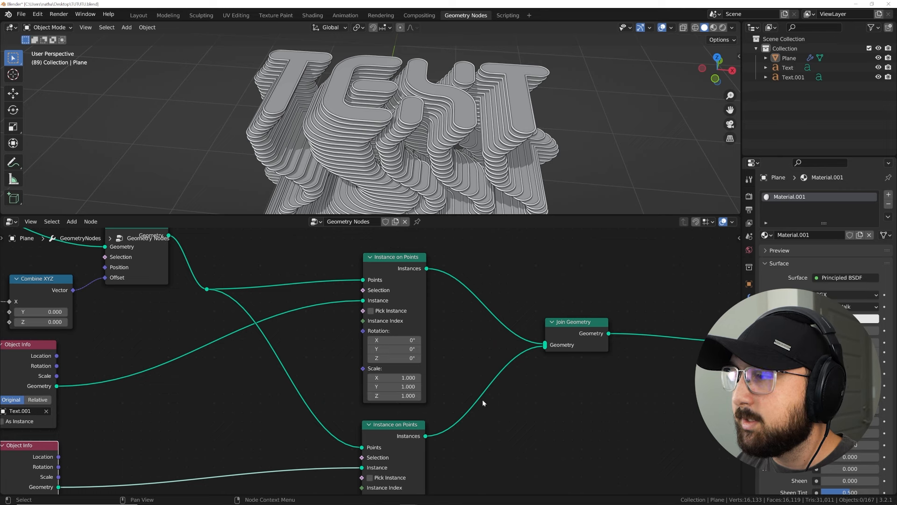
pyautogui.moveTo(362, 450); pyautogui.dragTo(323, 427)
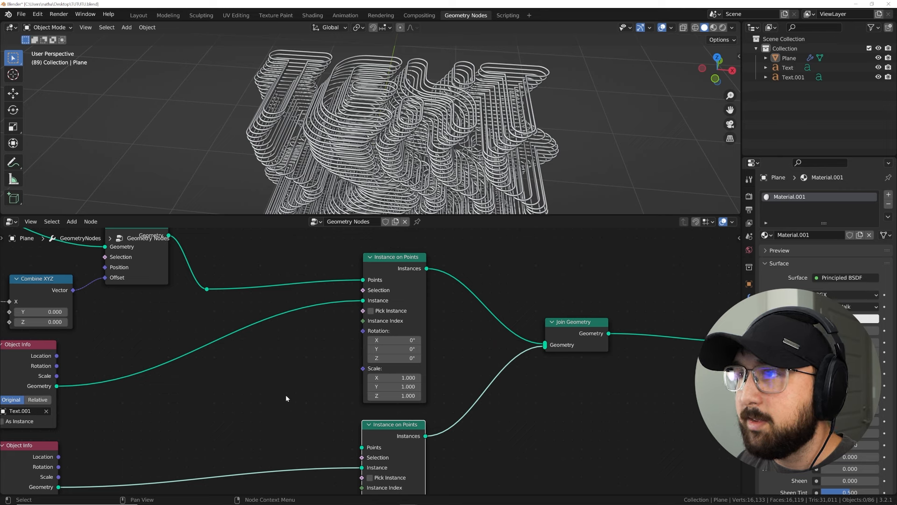
pyautogui.hotkey('ctrl', 'z')
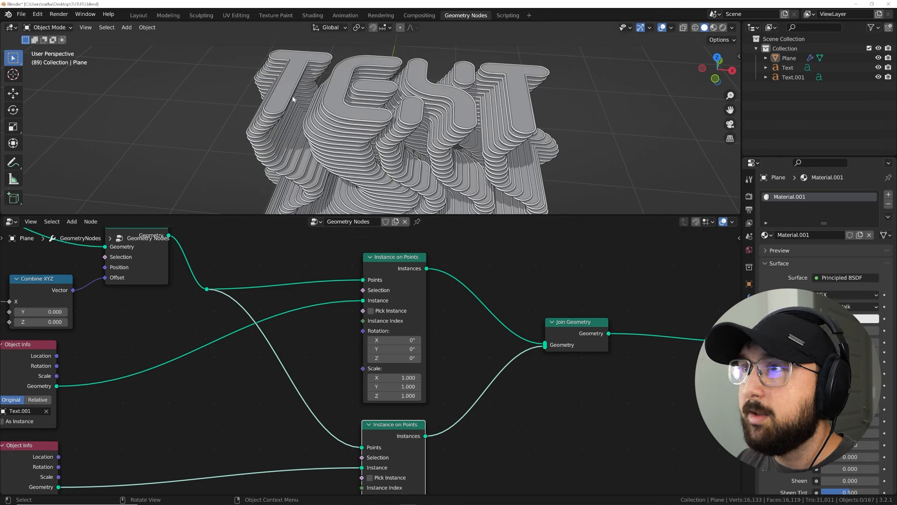
# Insert a Set Material node between the upper Instance on Points and Join Geometry nodes, and assign Material.001 to it
pyautogui.moveTo(451, 265); pyautogui.dragTo(420, 275, button='middle')
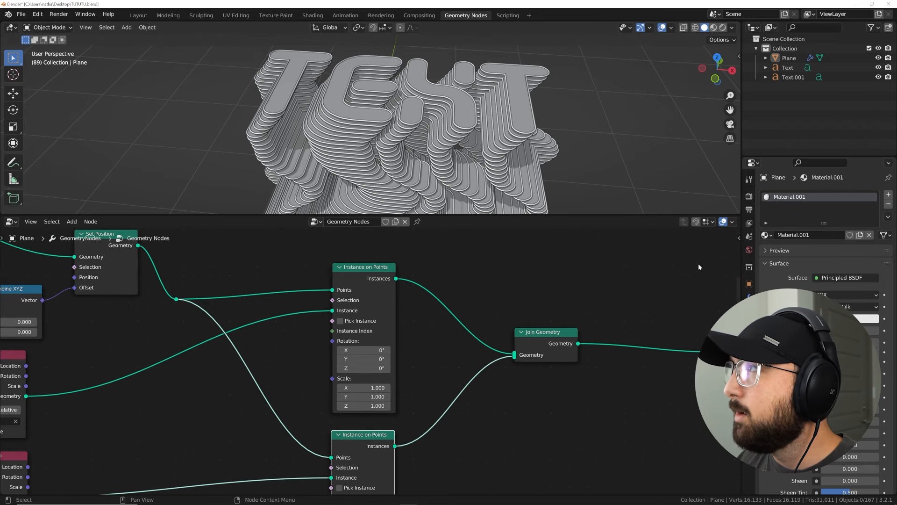
pyautogui.hotkey('shift', 'a')
pyautogui.click(510, 263)
pyautogui.write('SET M')
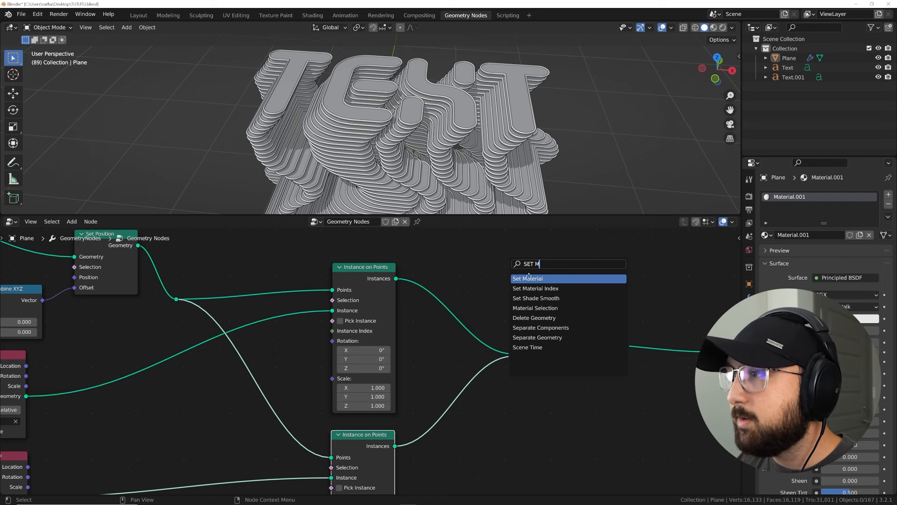
pyautogui.click(529, 278)
pyautogui.click(457, 306)
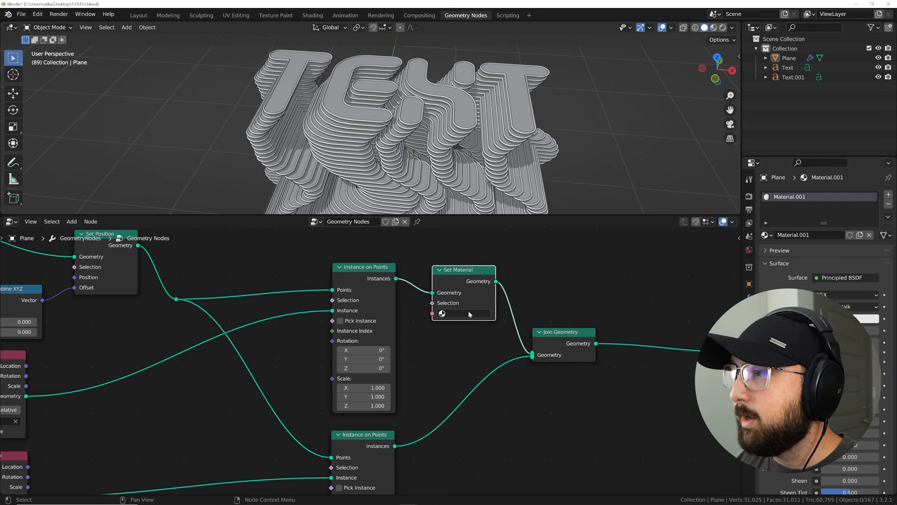
pyautogui.click(469, 314)
pyautogui.click(465, 335)
# Duplicate the Set Material node and insert the copy between the lower Instance on Points and Join Geometry nodes
pyautogui.hotkey('shift', 'a')
pyautogui.press('Escape')
pyautogui.hotkey('shift', 'd')
pyautogui.click(476, 373)
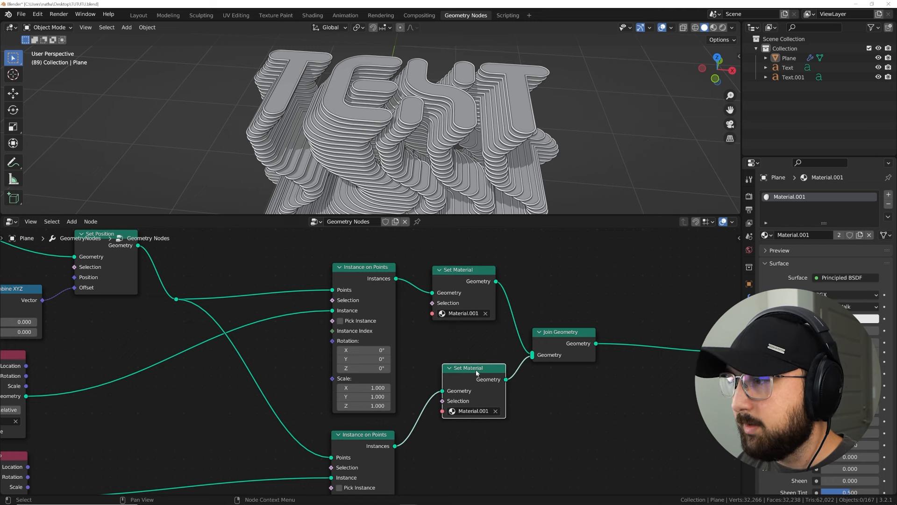
# Create a new material in a second material slot and assign Material.002 to the lower Set Material node
pyautogui.click(888, 195)
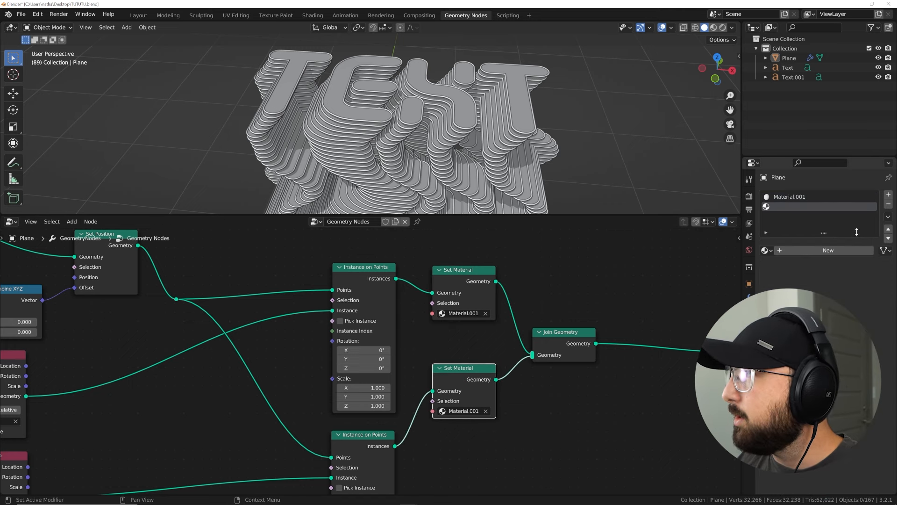
pyautogui.click(888, 195)
pyautogui.click(888, 205)
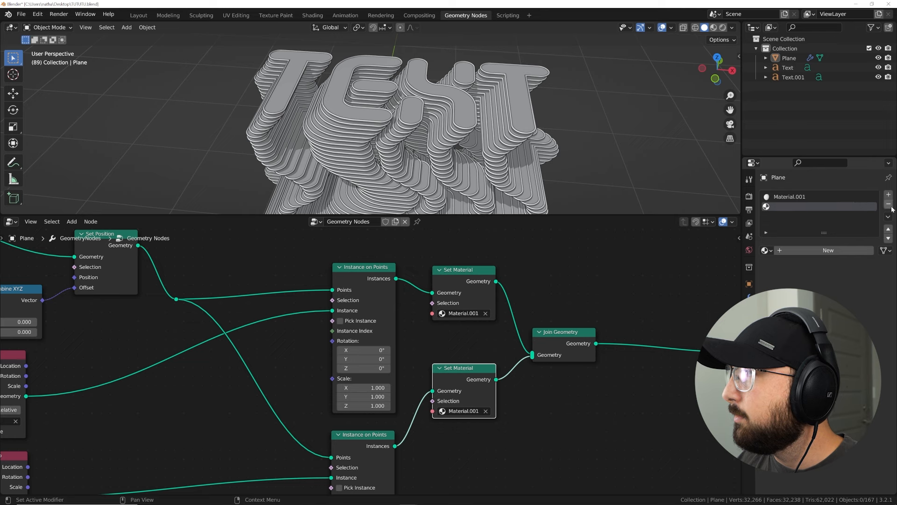
pyautogui.click(827, 250)
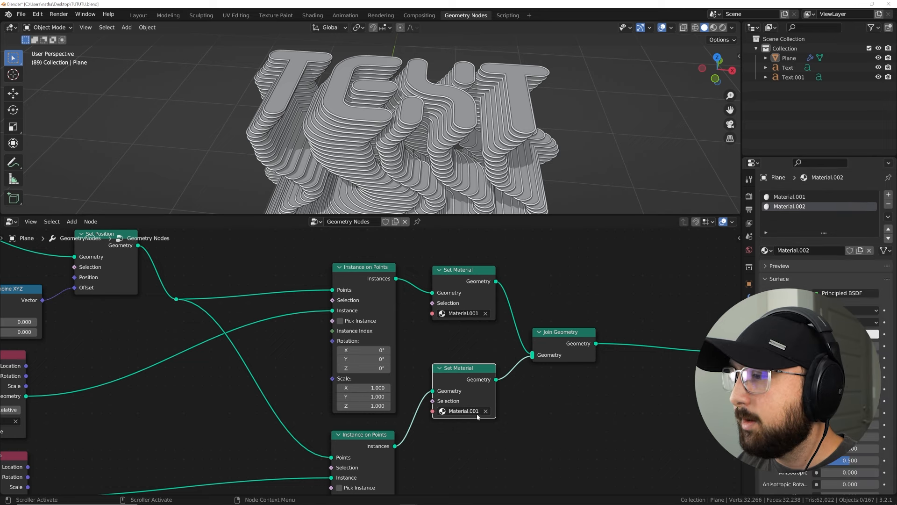
pyautogui.click(463, 411)
pyautogui.click(467, 333)
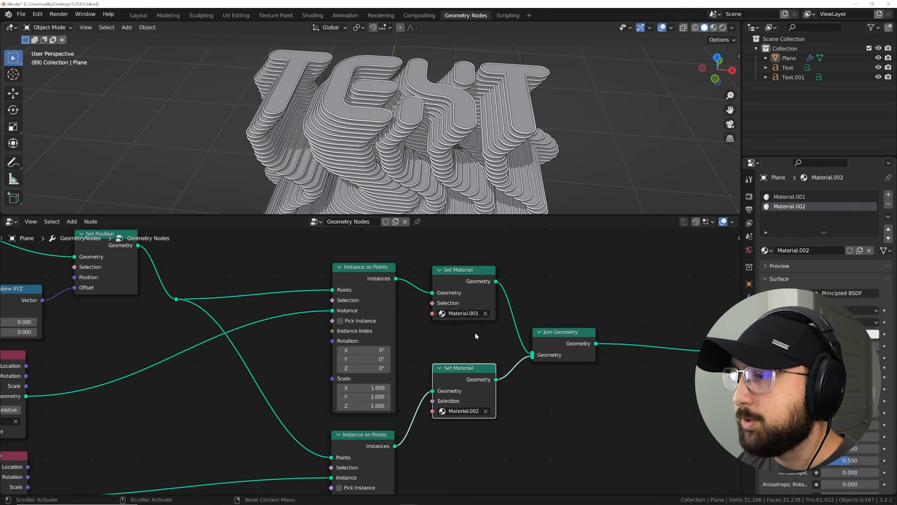
# Set the Base Color of Material.002 to black
pyautogui.moveTo(466, 413); pyautogui.dragTo(528, 368, button='middle')
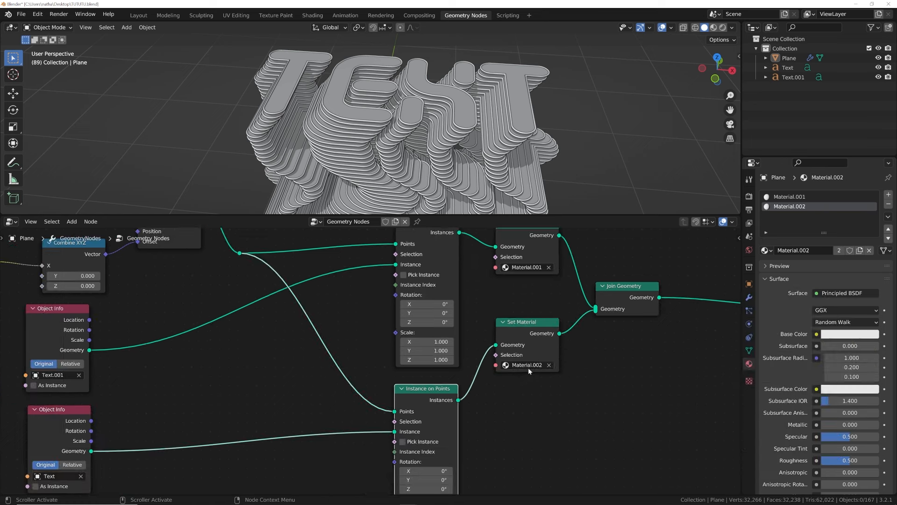
pyautogui.click(833, 334)
pyautogui.moveTo(872, 220); pyautogui.dragTo(871, 266)
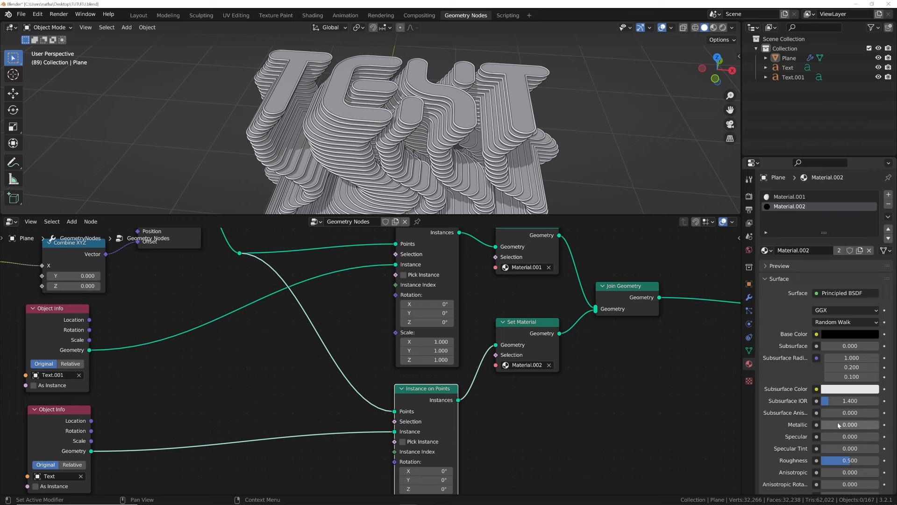
# Rename the plane's first material, Material.001, as GLOW
pyautogui.moveTo(612, 315); pyautogui.dragTo(581, 353, button='middle')
pyautogui.click(796, 197)
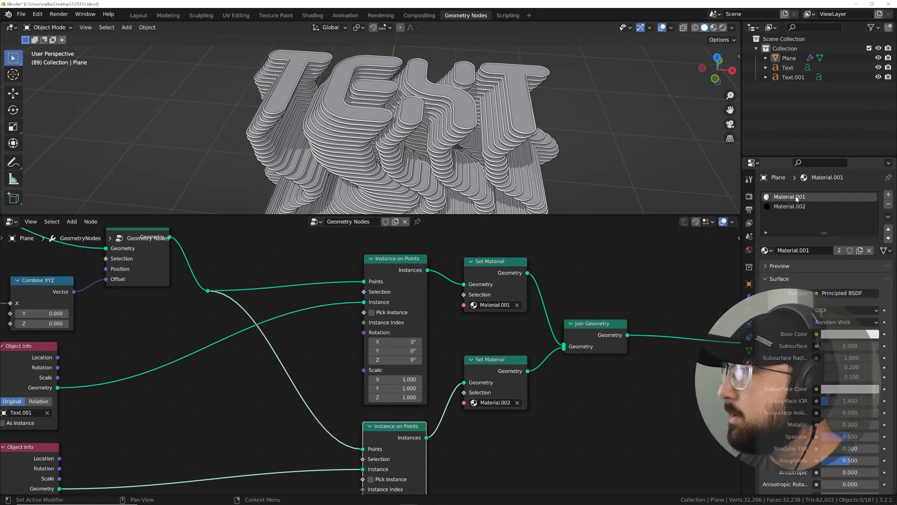
pyautogui.doubleClick(797, 197)
pyautogui.write('GLOW')
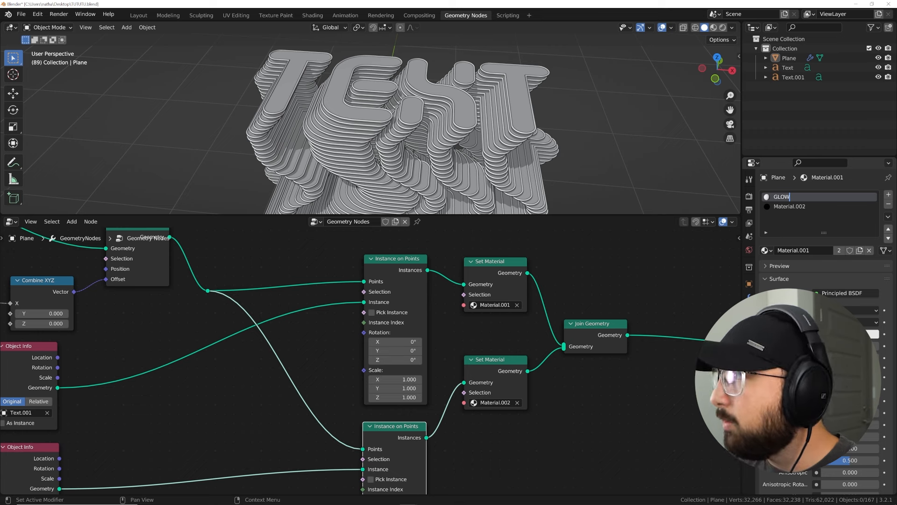
pyautogui.press('Return')
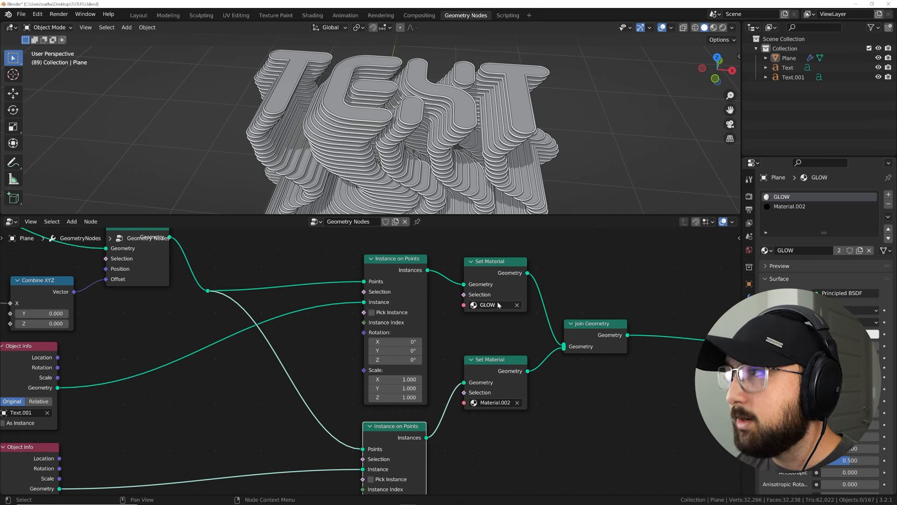
# Select the stacked text object, switch to the Shading workspace and frame the text from the front
pyautogui.click(498, 163)
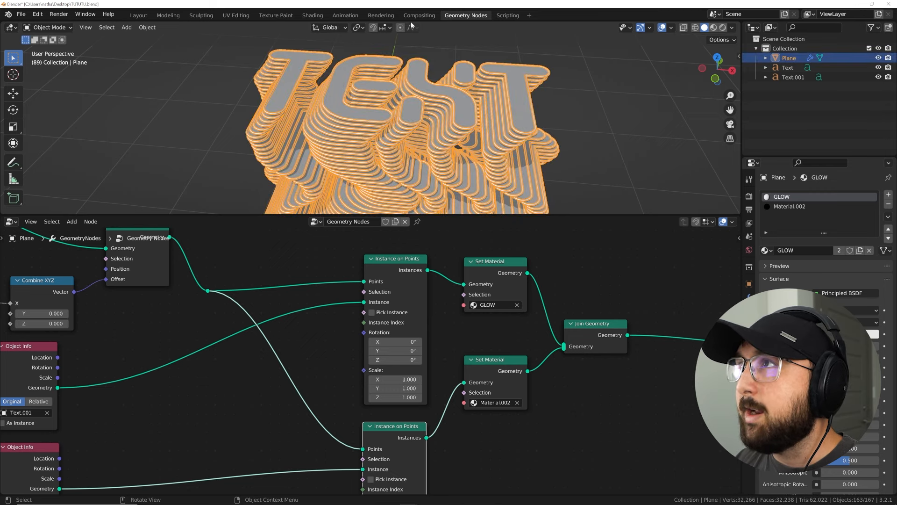
pyautogui.click(312, 16)
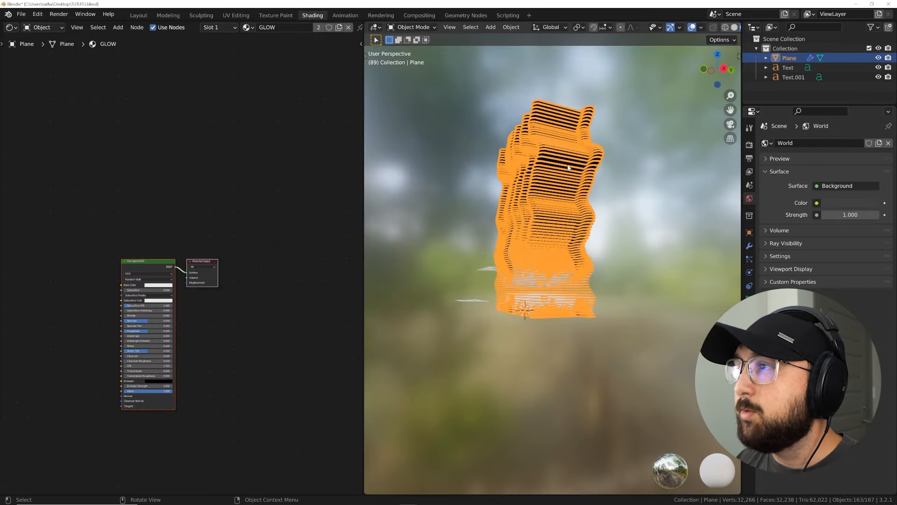
pyautogui.moveTo(579, 224); pyautogui.dragTo(605, 242, button='middle')
pyautogui.moveTo(554, 164)
pyautogui.mouseDown(button='middle')
pyautogui.moveTo(617, 185)
pyautogui.moveTo(560, 237)
pyautogui.moveTo(580, 237)
pyautogui.mouseUp(button='middle')
pyautogui.scroll(2, 560, 237)
pyautogui.scroll(2, 560, 237)
pyautogui.scroll(-1, 559, 238)
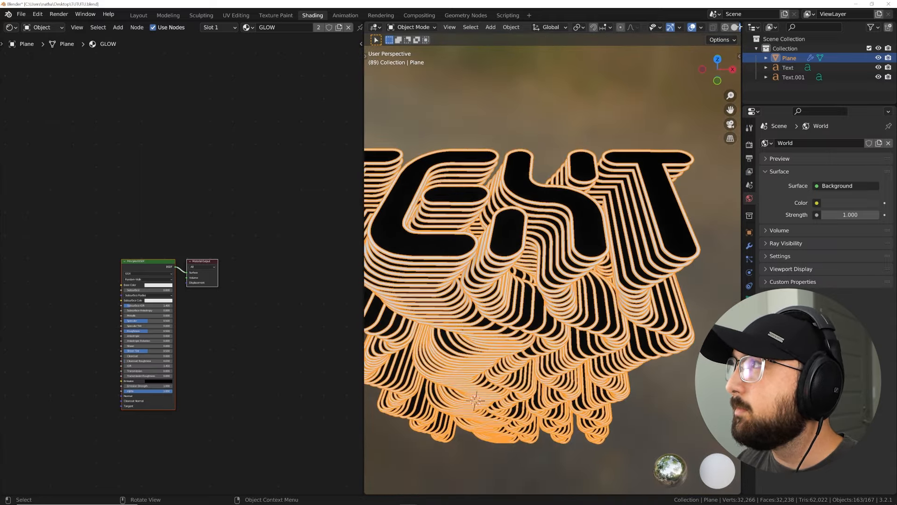
pyautogui.scroll(-3, 724, 27)
# Display the viewport in rendered shading, deselect the text and set the render engine to Eevee
pyautogui.click(723, 28)
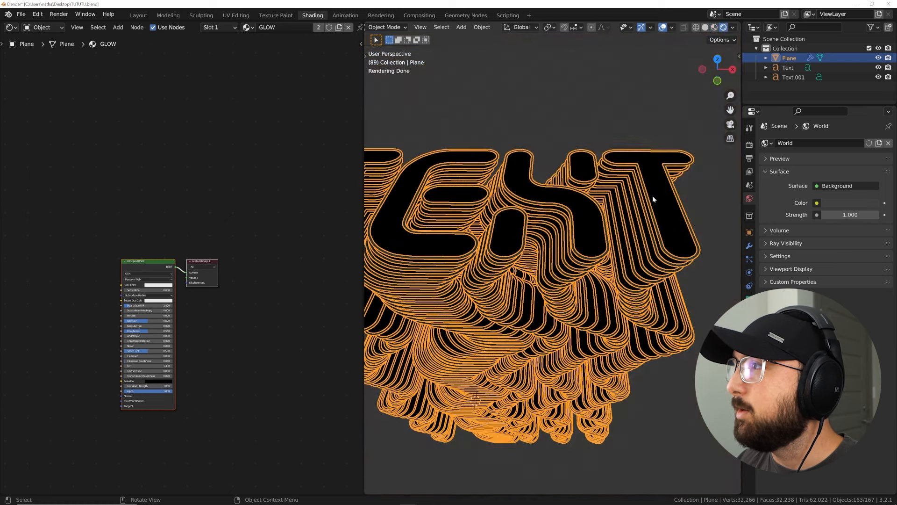
pyautogui.click(713, 181)
pyautogui.click(749, 144)
pyautogui.click(854, 142)
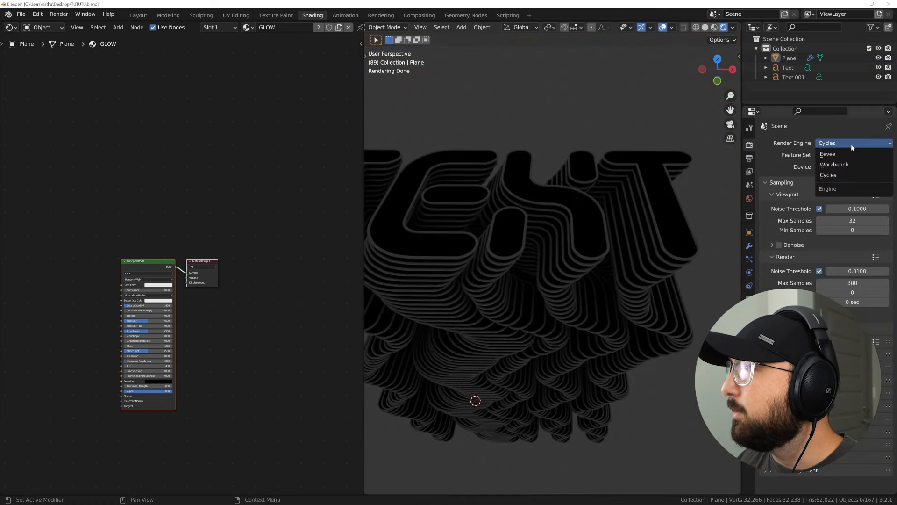
pyautogui.click(854, 175)
pyautogui.click(837, 143)
pyautogui.click(840, 152)
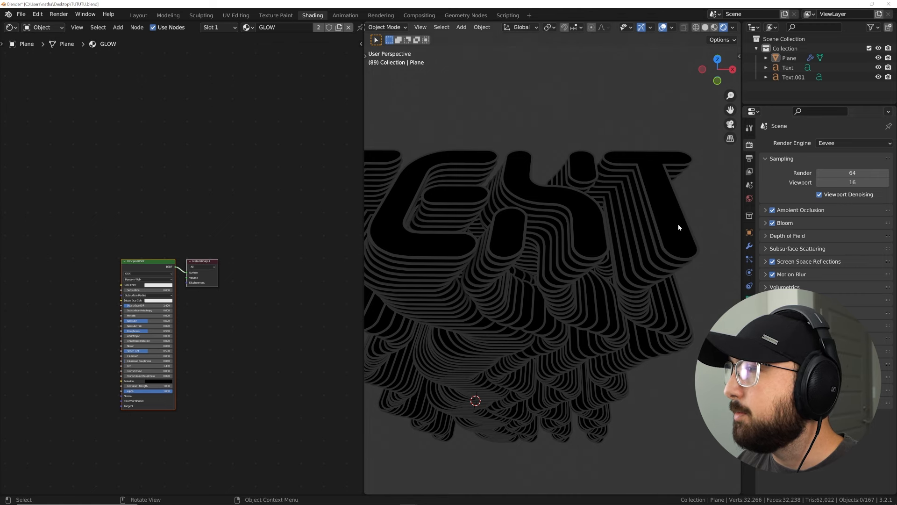
pyautogui.scroll(-4, 567, 231)
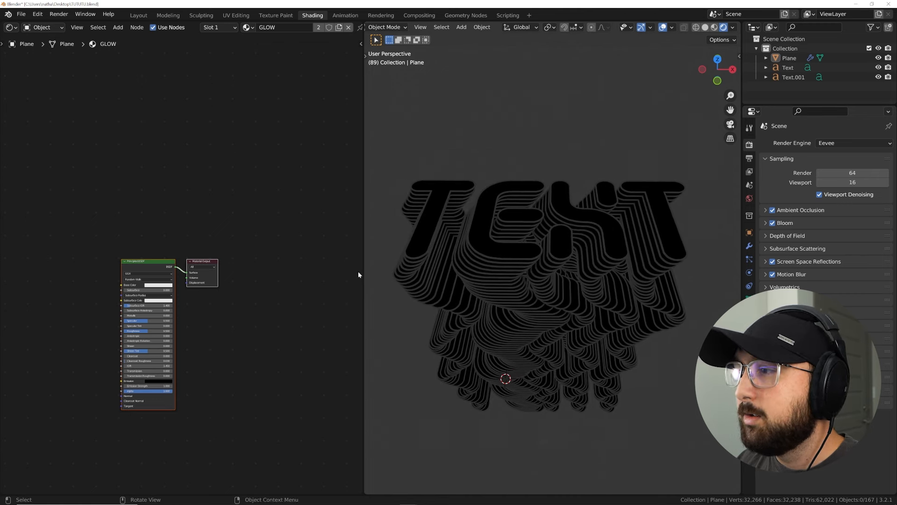
# Replace the GLOW material's Principled BSDF with an Emission node and connect it to the Material Output's Surface
pyautogui.scroll(2, 207, 291)
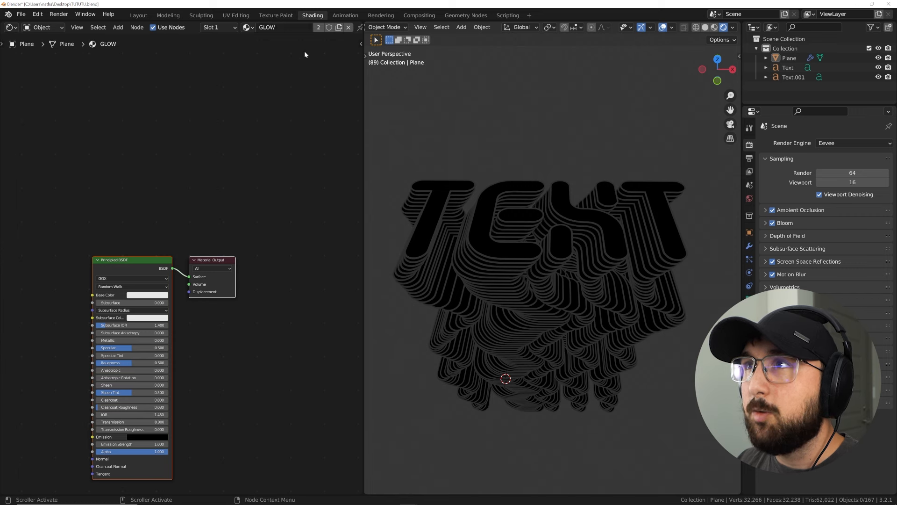
pyautogui.click(227, 28)
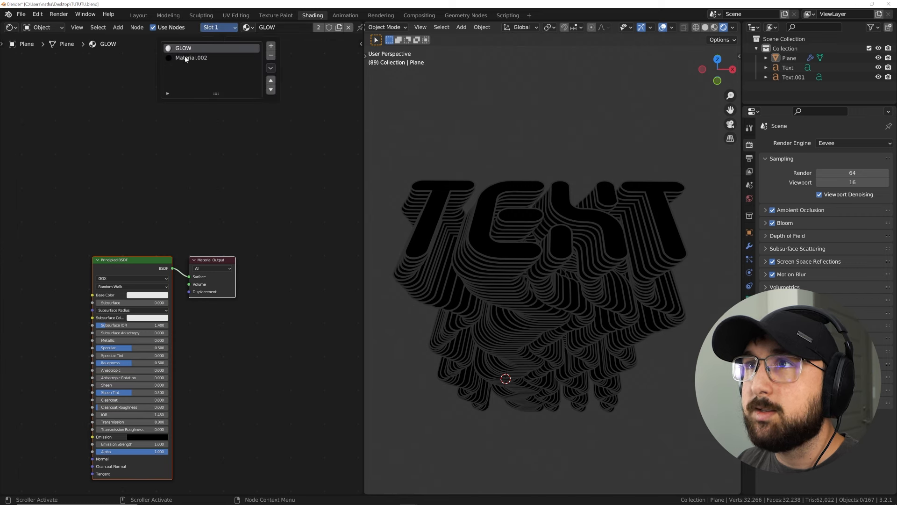
pyautogui.moveTo(136, 269); pyautogui.dragTo(244, 227, button='middle')
pyautogui.click(240, 226)
pyautogui.press('Delete')
pyautogui.hotkey('shift', 'a')
pyautogui.click(226, 229)
pyautogui.write('EM')
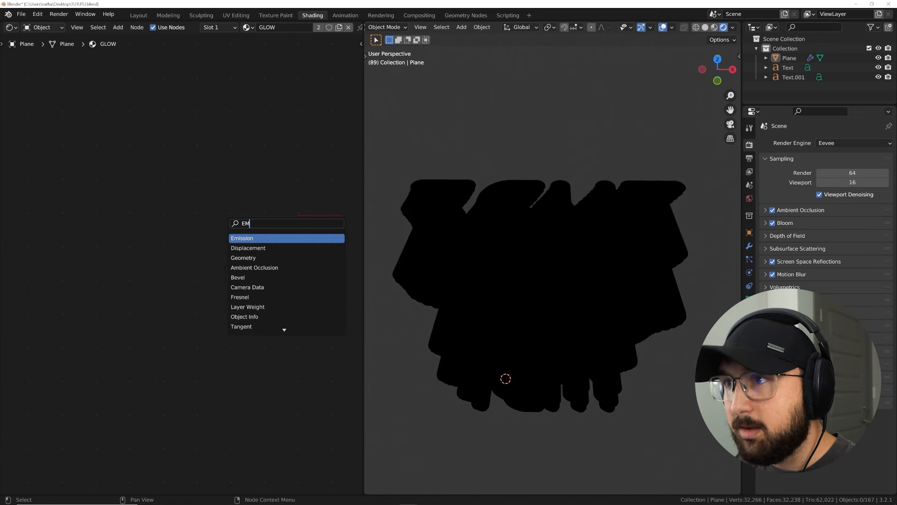
pyautogui.press('Return')
pyautogui.click(225, 233)
pyautogui.moveTo(254, 231); pyautogui.dragTo(304, 235)
# Add a ColorRamp node, connect its Color to the Emission Color and move its white stop to about 0.434
pyautogui.moveTo(187, 198); pyautogui.dragTo(223, 273, button='middle')
pyautogui.scroll(4, 223, 273)
pyautogui.hotkey('shift', 'a')
pyautogui.click(215, 272)
pyautogui.write('COL')
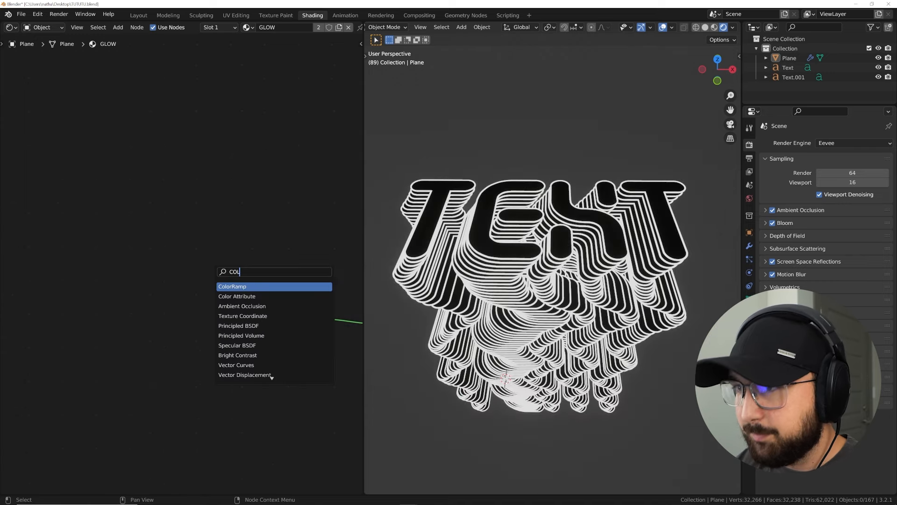
pyautogui.press('Return')
pyautogui.click(184, 397)
pyautogui.moveTo(237, 311); pyautogui.dragTo(172, 360)
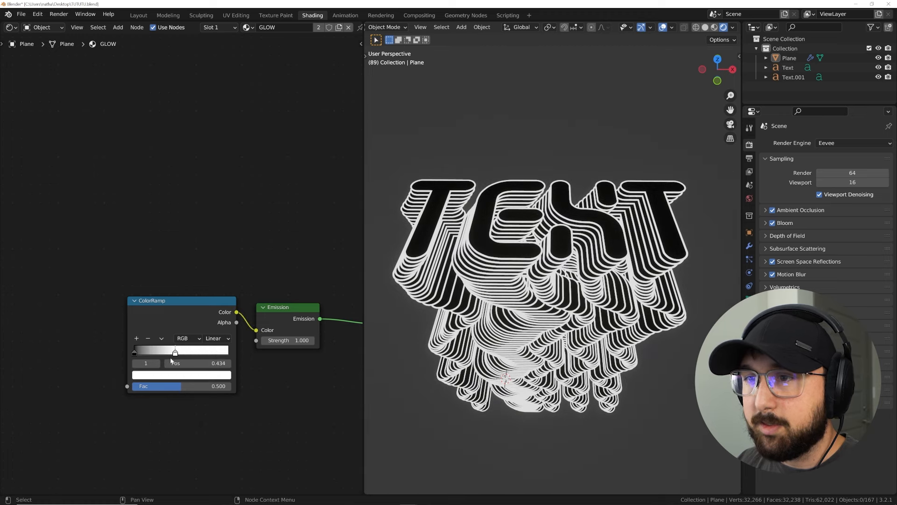
# Add a third ColorRamp stop at position 1.000 and set the first stop's colour to pure red with R at 1
pyautogui.click(137, 339)
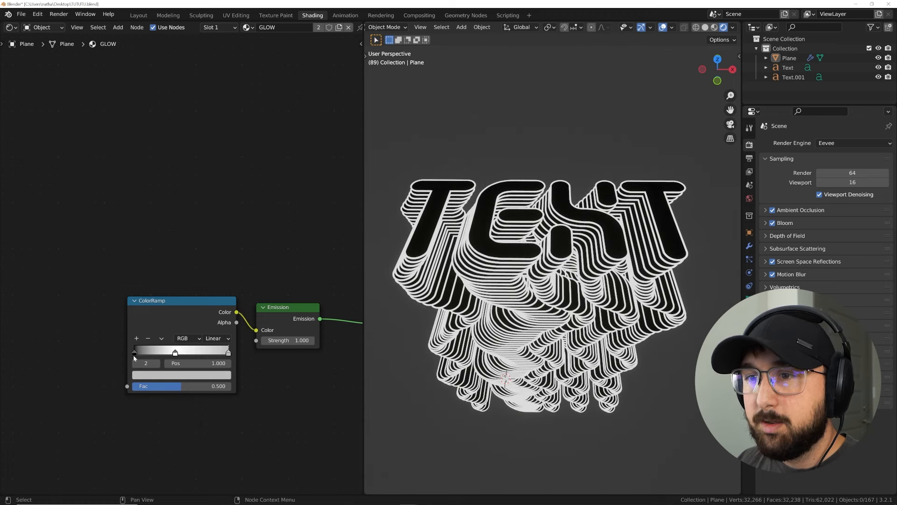
pyautogui.click(134, 353)
pyautogui.click(153, 375)
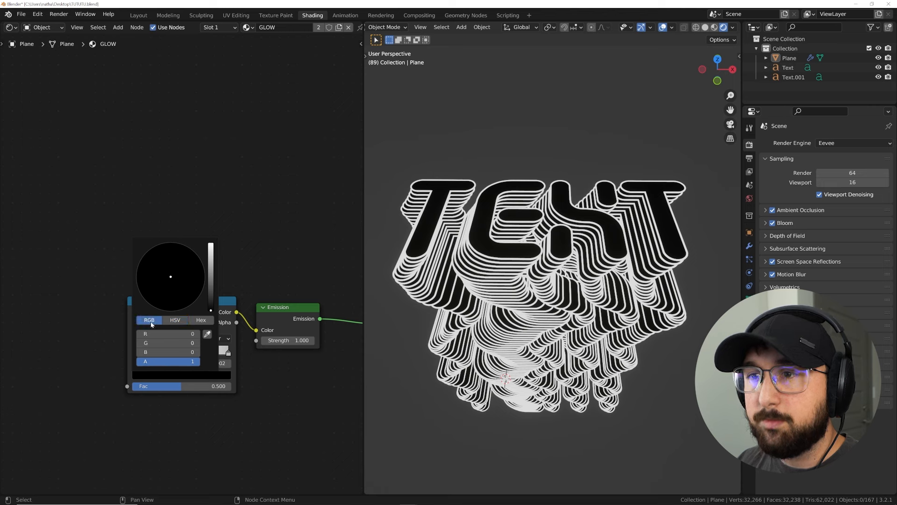
pyautogui.moveTo(140, 334); pyautogui.dragTo(206, 334)
# Set the ColorRamp's middle stop to yellow with R 1, G 1 and B 0
pyautogui.click(175, 352)
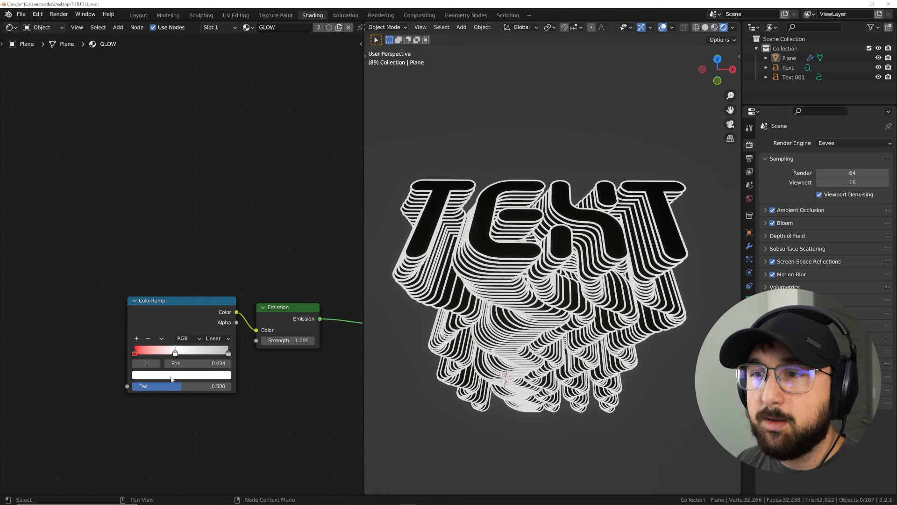
pyautogui.click(172, 377)
pyautogui.moveTo(198, 345); pyautogui.dragTo(124, 354)
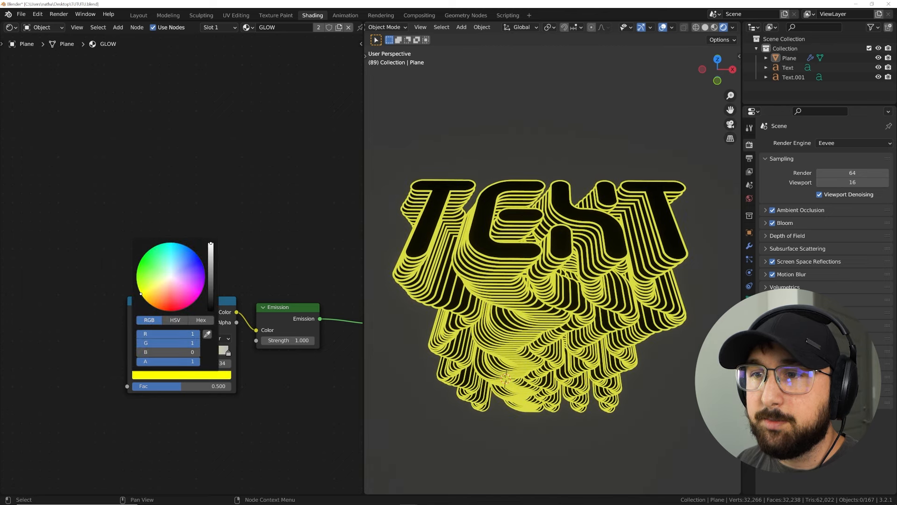
# Set the ColorRamp's middle stop to green with R at 0 and its last stop to pure blue
pyautogui.moveTo(186, 333); pyautogui.dragTo(81, 334)
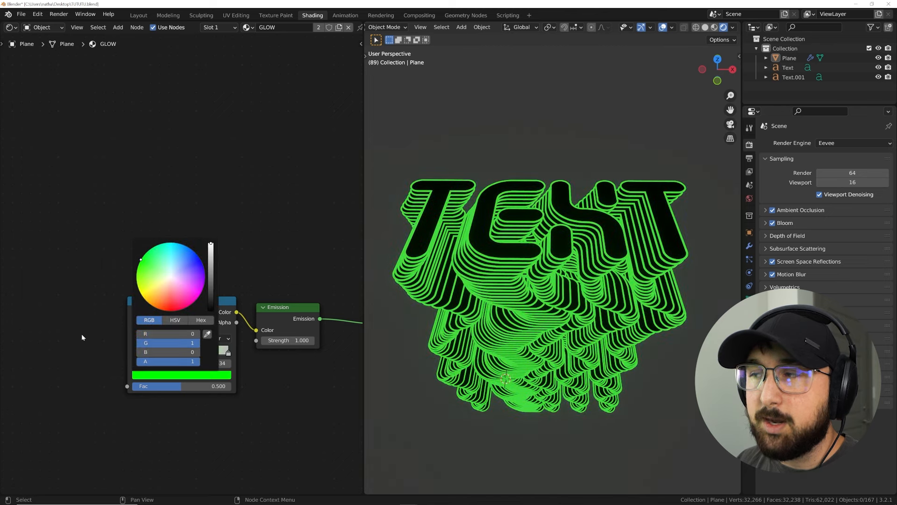
pyautogui.click(229, 353)
pyautogui.click(182, 375)
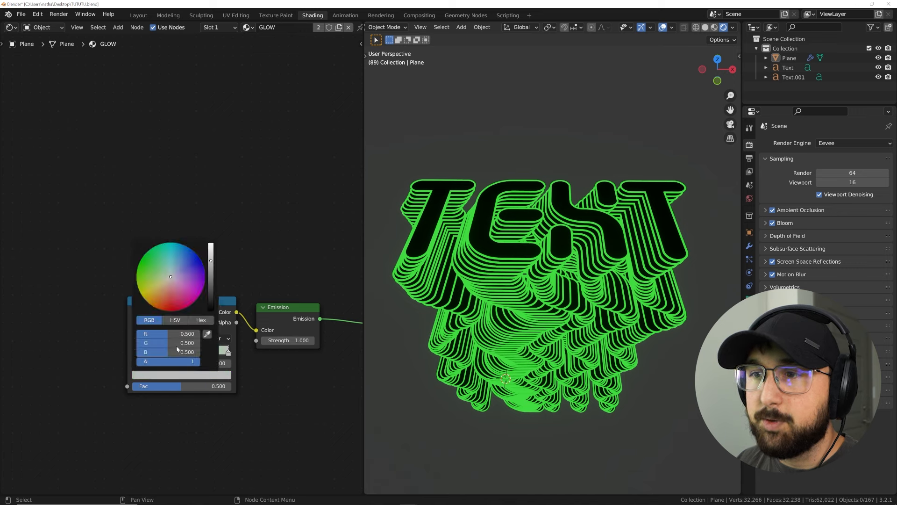
pyautogui.moveTo(160, 351); pyautogui.dragTo(131, 336)
# Add a Gradient Texture node and connect its Color output to the ColorRamp's Fac input
pyautogui.moveTo(186, 336); pyautogui.dragTo(289, 341, button='middle')
pyautogui.hotkey('shift', 'a')
pyautogui.click(198, 277)
pyautogui.write('GR')
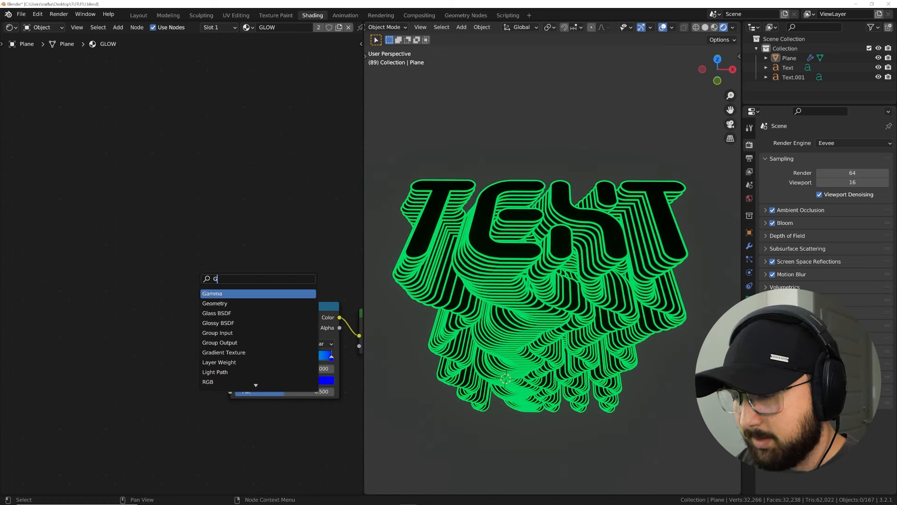
pyautogui.press('Down')
pyautogui.press('Down')
pyautogui.press('Return')
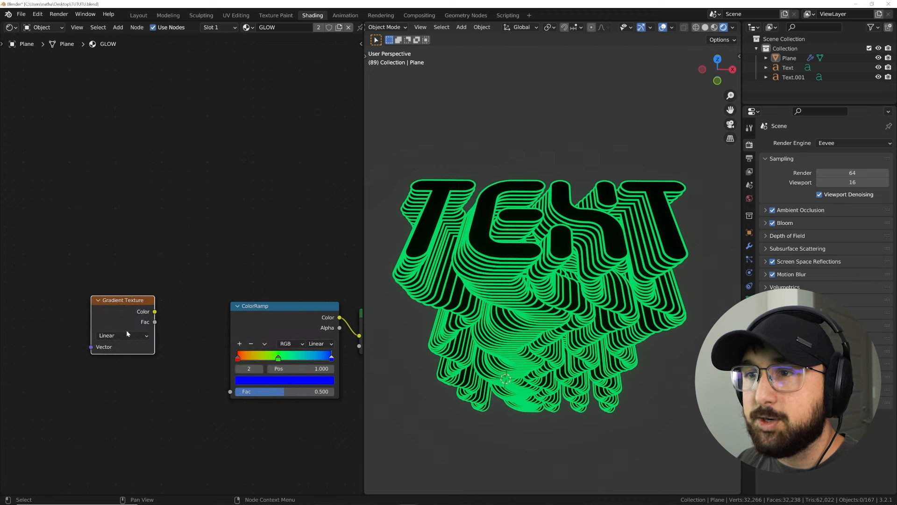
pyautogui.moveTo(155, 311); pyautogui.dragTo(166, 303)
pyautogui.moveTo(235, 394); pyautogui.dragTo(230, 391)
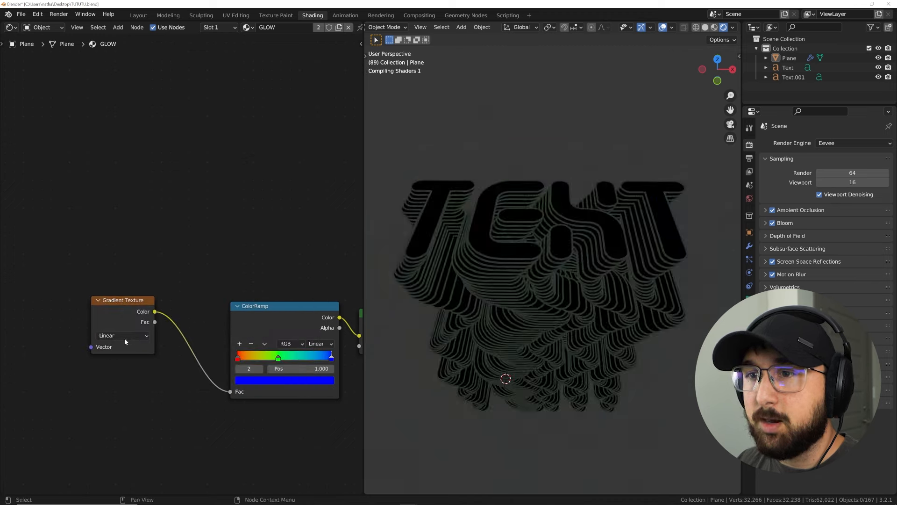
pyautogui.moveTo(537, 299); pyautogui.dragTo(576, 275, button='middle')
# Add Mapping and Texture Coordinate nodes to the Gradient Texture and feed the Object coordinates into the Mapping Vector
pyautogui.moveTo(108, 307); pyautogui.dragTo(219, 306, button='middle')
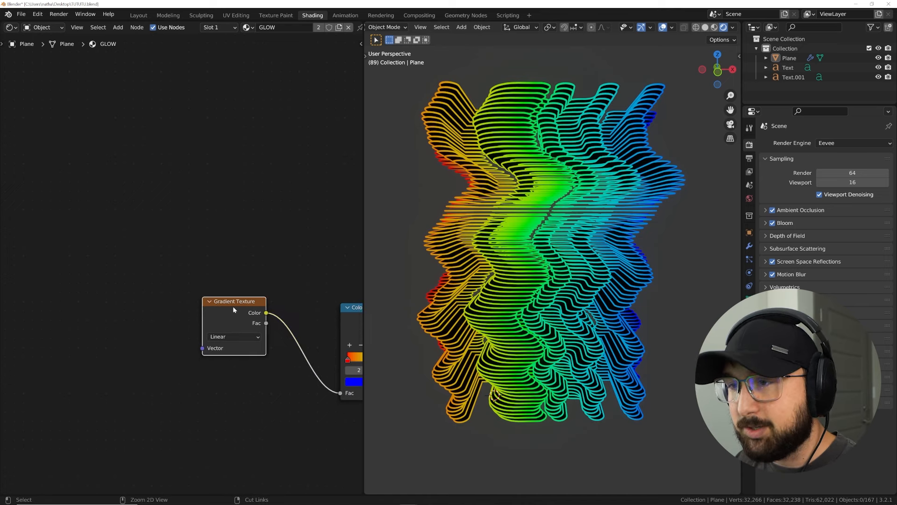
pyautogui.hotkey('ctrl', 't')
pyautogui.moveTo(221, 306); pyautogui.dragTo(294, 295, button='middle')
pyautogui.moveTo(111, 334); pyautogui.dragTo(150, 322)
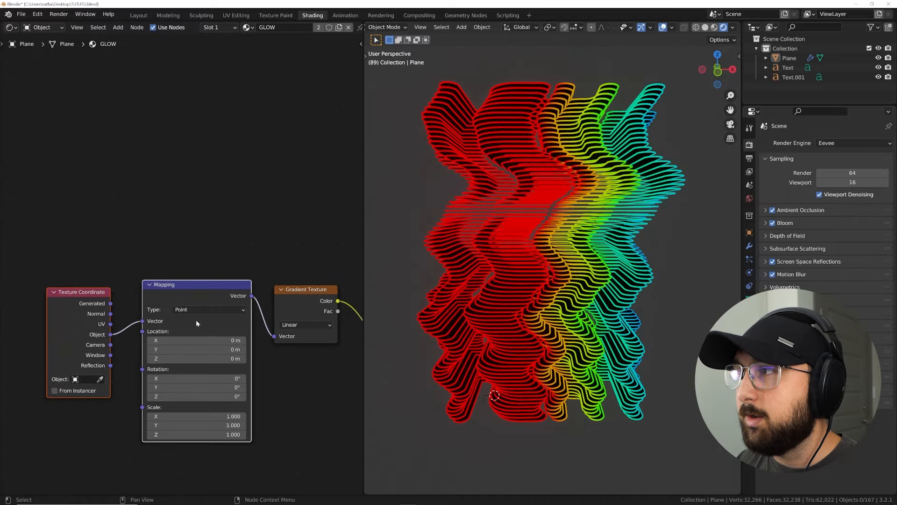
pyautogui.moveTo(568, 255)
pyautogui.mouseDown(button='middle')
pyautogui.moveTo(526, 315)
pyautogui.moveTo(563, 257)
pyautogui.moveTo(586, 352)
pyautogui.moveTo(514, 299)
pyautogui.mouseUp(button='middle')
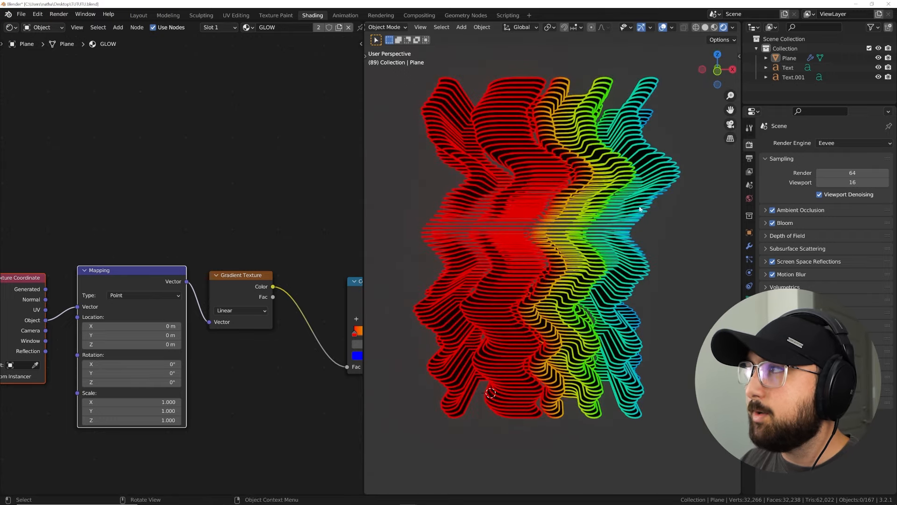
# Add a Plain Axes empty and move it to around the middle of the text stack
pyautogui.hotkey('shift', 'a')
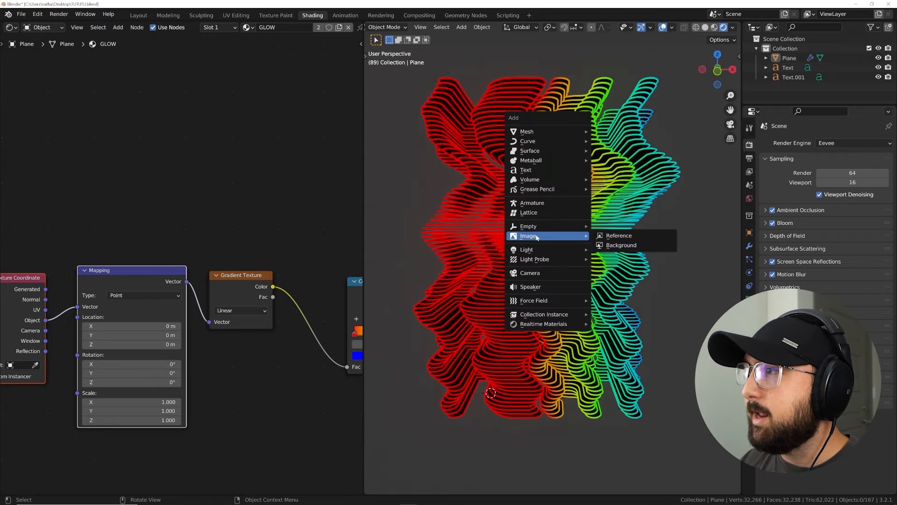
pyautogui.moveTo(555, 230)
pyautogui.click(617, 226)
pyautogui.scroll(-4, 512, 372)
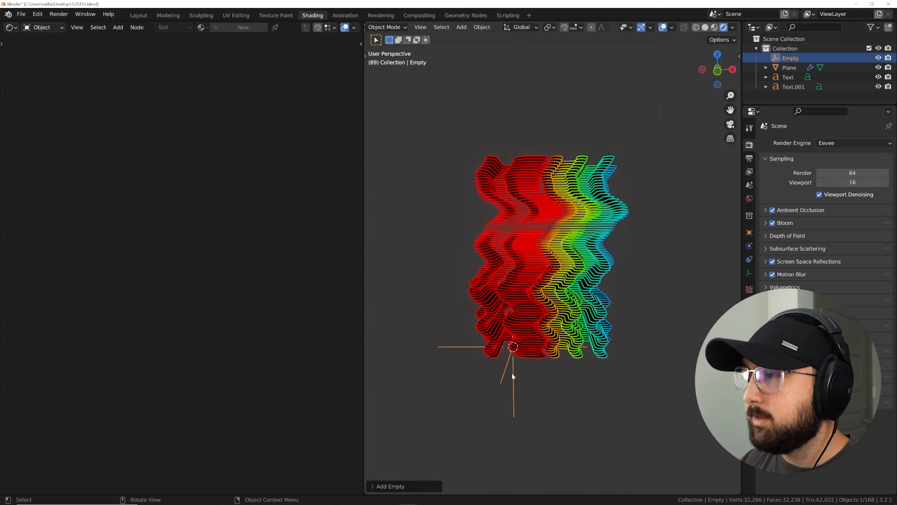
pyautogui.press('g')
pyautogui.click(555, 280)
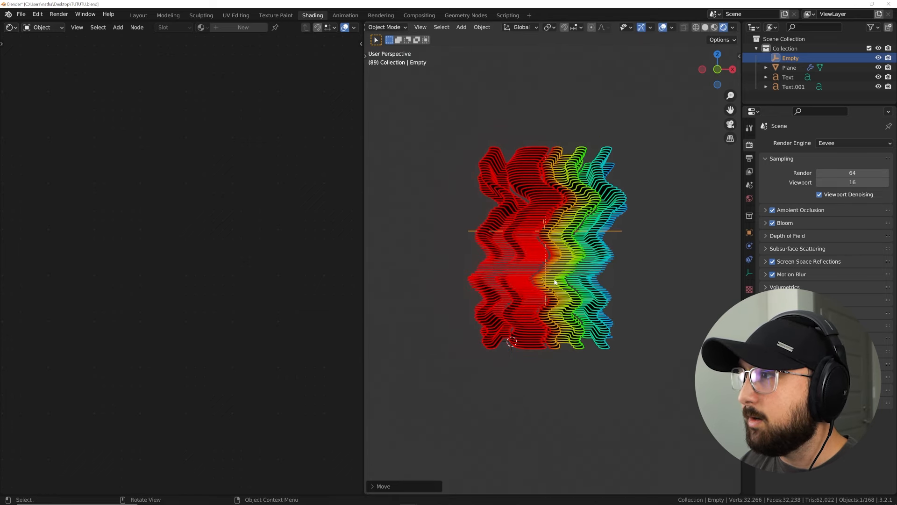
# Select the text stack, hide the viewport overlays and set the Texture Coordinate node's Object to Empty
pyautogui.click(554, 278)
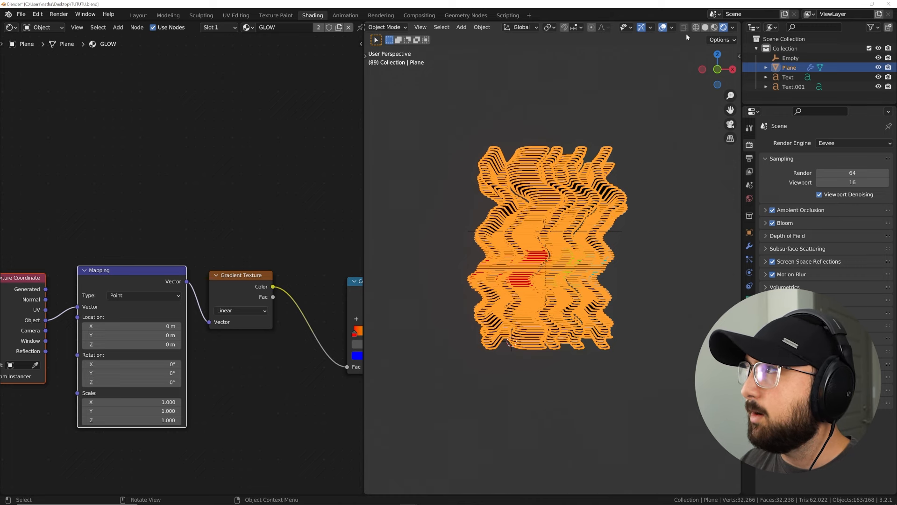
pyautogui.click(662, 27)
pyautogui.scroll(2, 100, 390)
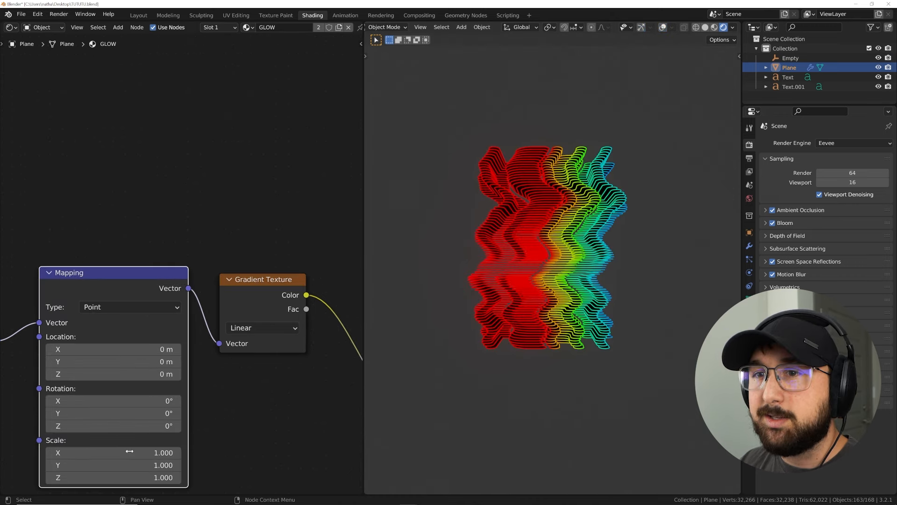
pyautogui.moveTo(135, 420); pyautogui.dragTo(287, 339, button='middle')
pyautogui.click(127, 340)
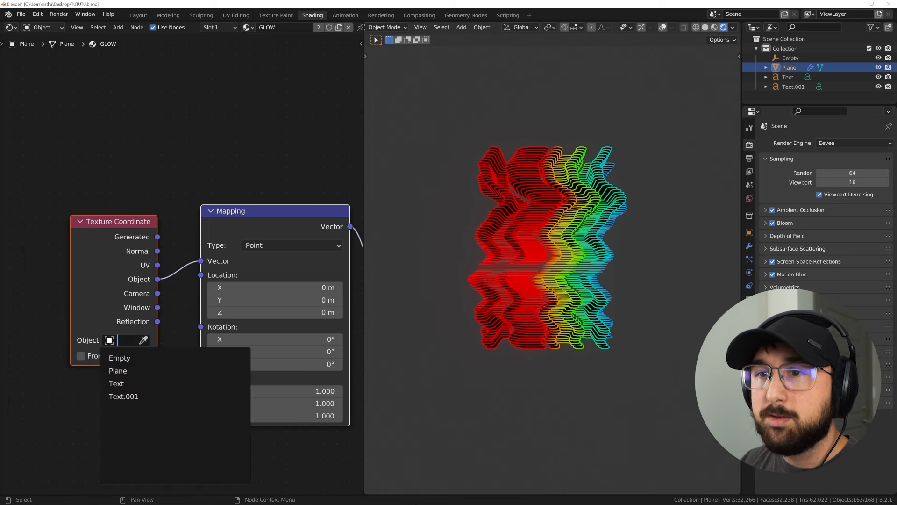
pyautogui.click(119, 358)
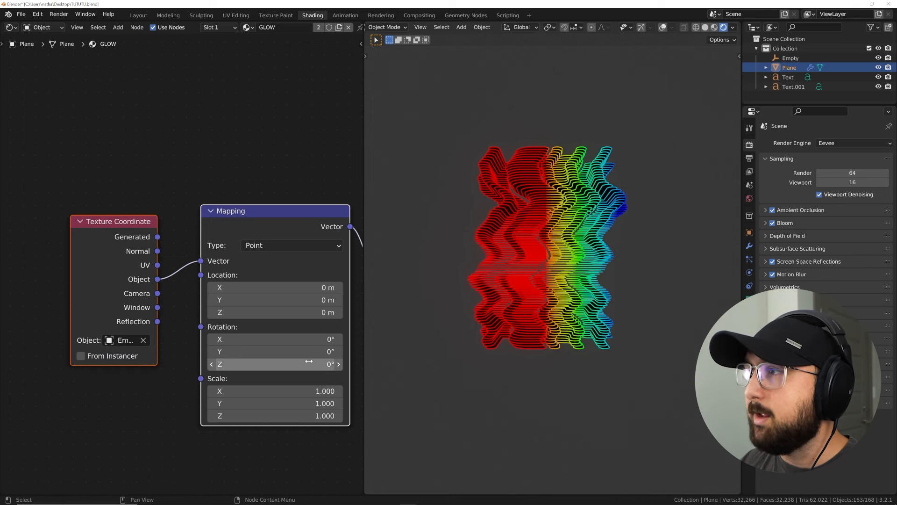
# Set the Empty's Y rotation to 90° so the colour gradient runs vertically
pyautogui.click(810, 59)
pyautogui.click(749, 233)
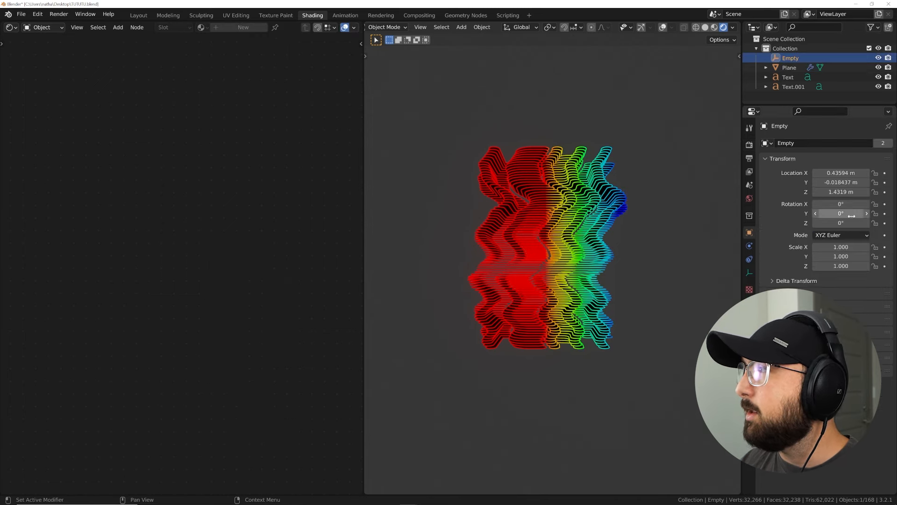
pyautogui.moveTo(841, 213); pyautogui.dragTo(808, 213)
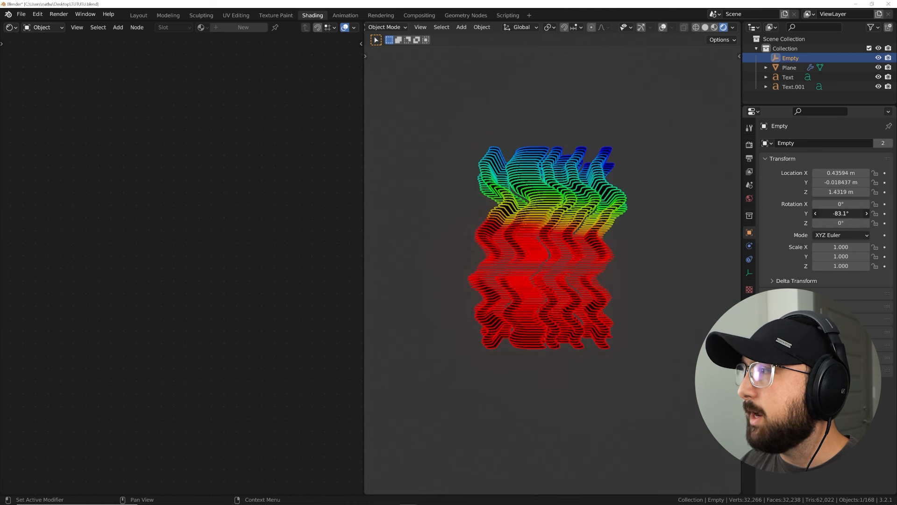
pyautogui.write('90')
pyautogui.press('Return')
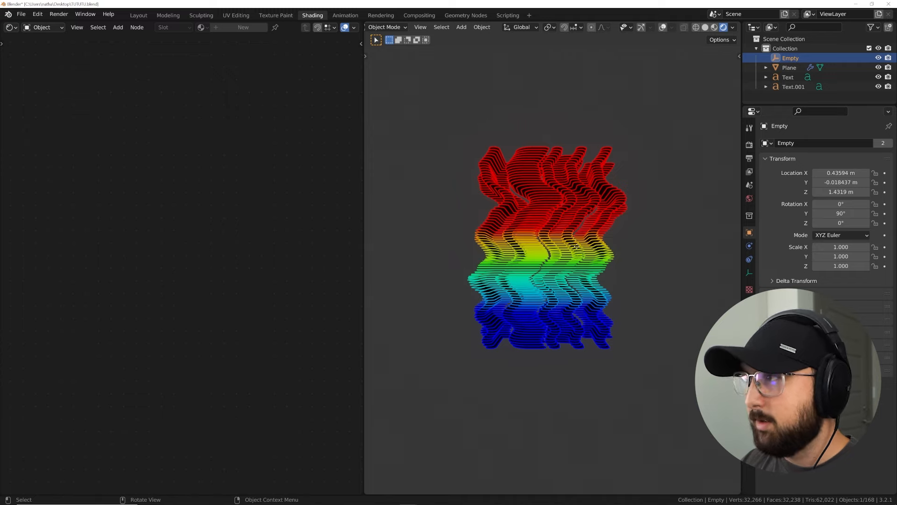
# Move the Empty up to the top of the text stack and set the GLOW material's Mapping X scale to 0.520
pyautogui.press('g')
pyautogui.click(585, 194)
pyautogui.moveTo(586, 195); pyautogui.dragTo(587, 252, button='middle')
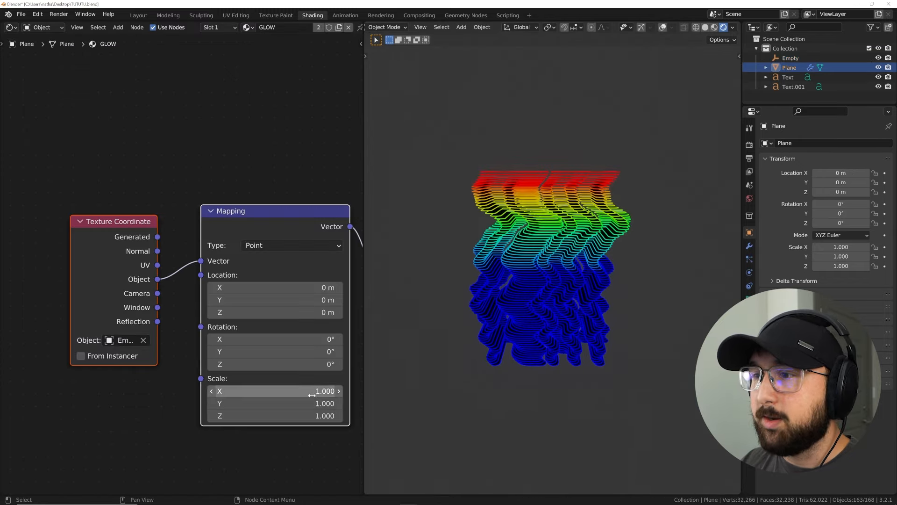
pyautogui.moveTo(310, 390)
pyautogui.mouseDown()
pyautogui.moveTo(325, 391)
pyautogui.moveTo(305, 391)
pyautogui.mouseUp()
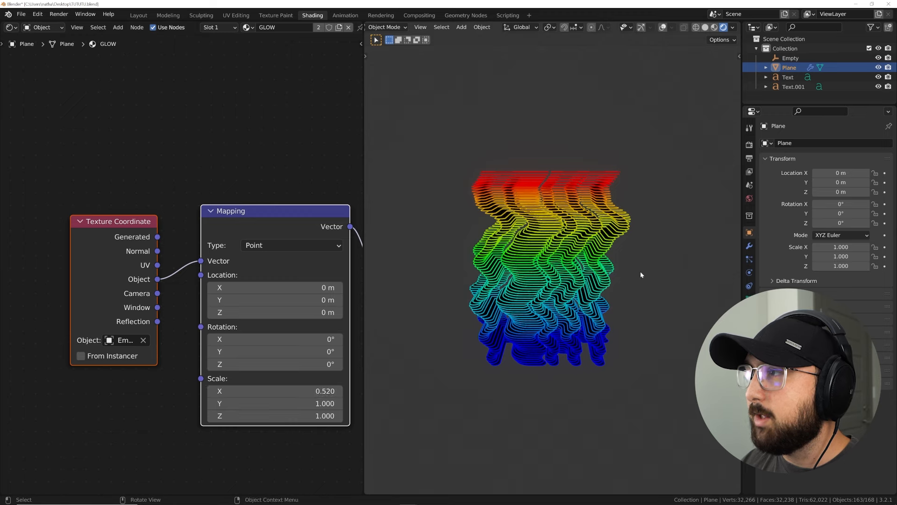
# Raise the Emission node's Strength to 2.430 in the GLOW material
pyautogui.moveTo(208, 300); pyautogui.dragTo(35, 301, button='middle')
pyautogui.moveTo(344, 300); pyautogui.dragTo(139, 299, button='middle')
pyautogui.moveTo(250, 318); pyautogui.dragTo(108, 318, button='middle')
pyautogui.moveTo(269, 274); pyautogui.dragTo(290, 274)
pyautogui.moveTo(268, 274); pyautogui.dragTo(283, 274)
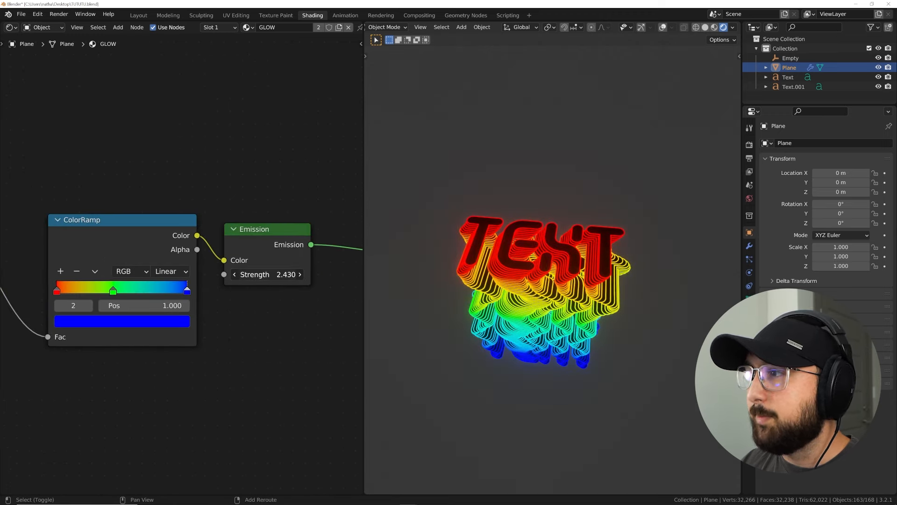
pyautogui.moveTo(555, 306)
pyautogui.mouseDown(button='middle')
pyautogui.moveTo(562, 255)
pyautogui.moveTo(558, 298)
pyautogui.mouseUp(button='middle')
pyautogui.scroll(4, 549, 288)
pyautogui.scroll(-3, 552, 284)
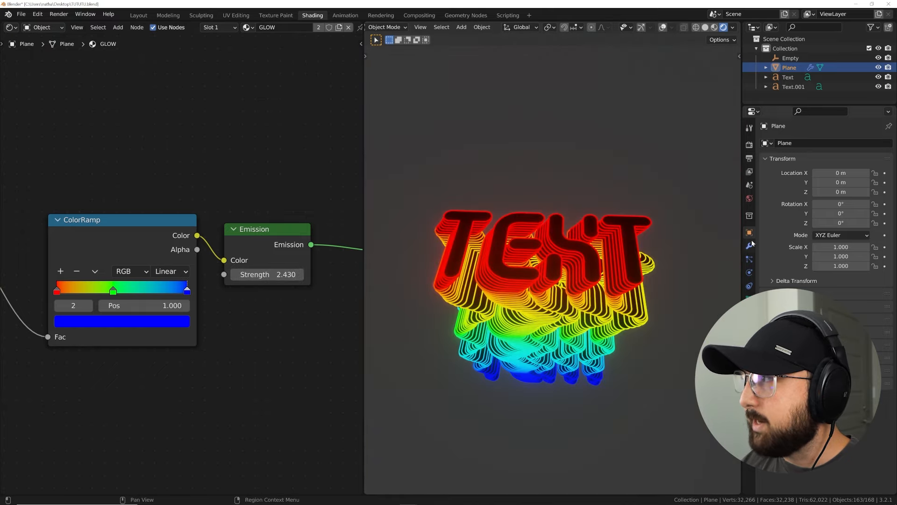
# Set the World background colour to black
pyautogui.click(749, 198)
pyautogui.click(871, 210)
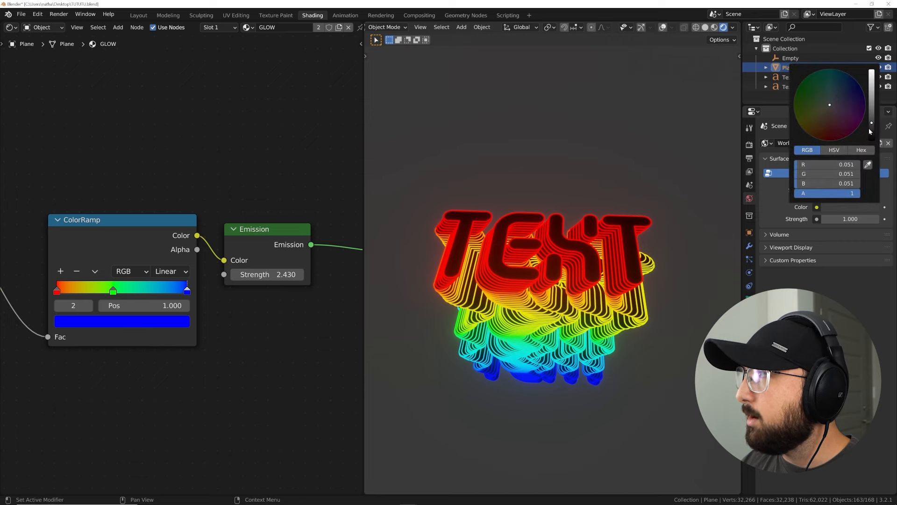
pyautogui.moveTo(872, 128); pyautogui.dragTo(871, 140)
# Add a camera and align it to the current view of the text
pyautogui.hotkey('shift', 'a')
pyautogui.moveTo(571, 288)
pyautogui.click(556, 329)
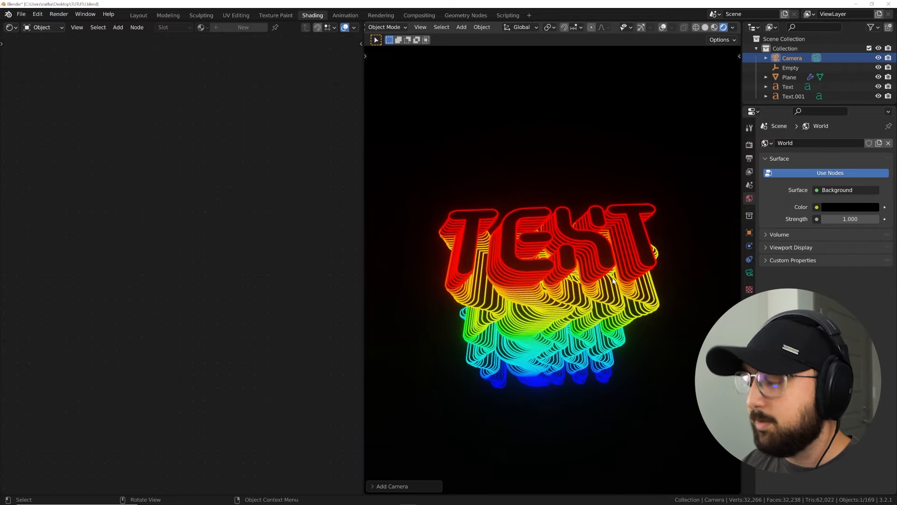
pyautogui.press('ctrl+alt+KP_0')
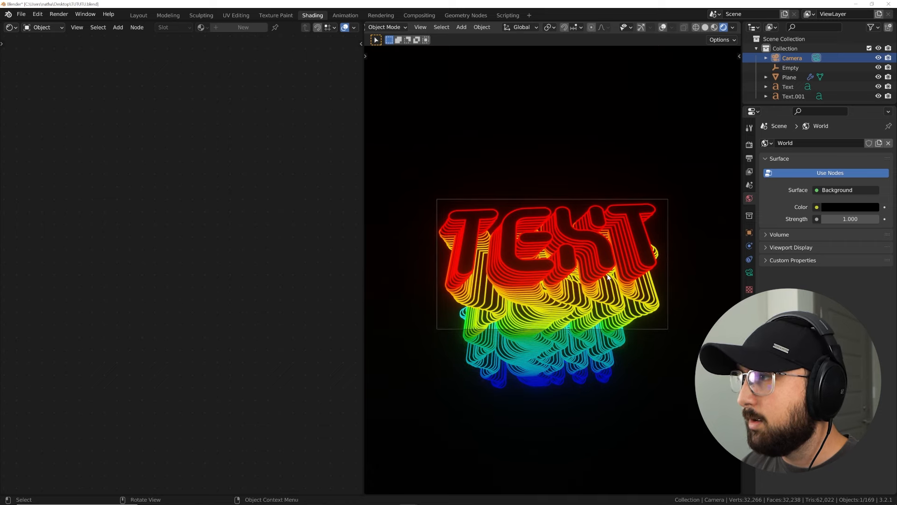
pyautogui.scroll(4, 613, 271)
pyautogui.scroll(-3, 499, 176)
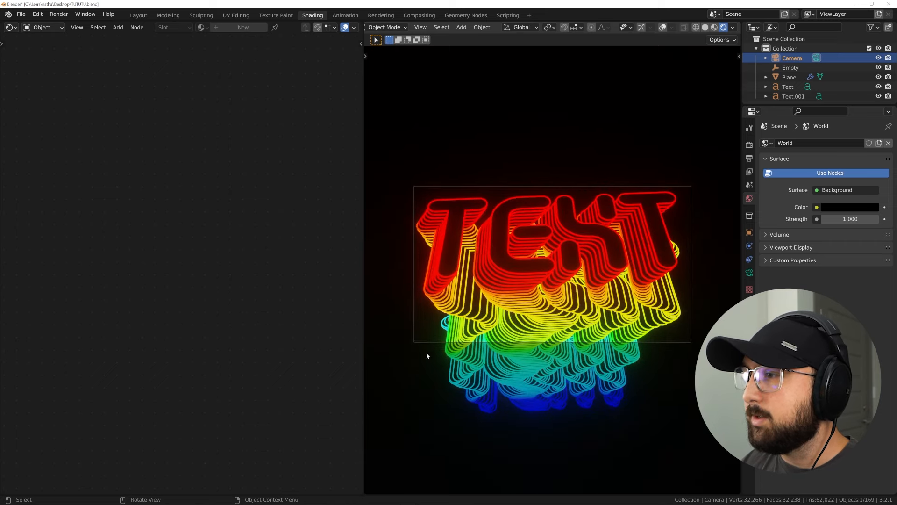
pyautogui.scroll(2, 427, 356)
pyautogui.scroll(-1, 426, 356)
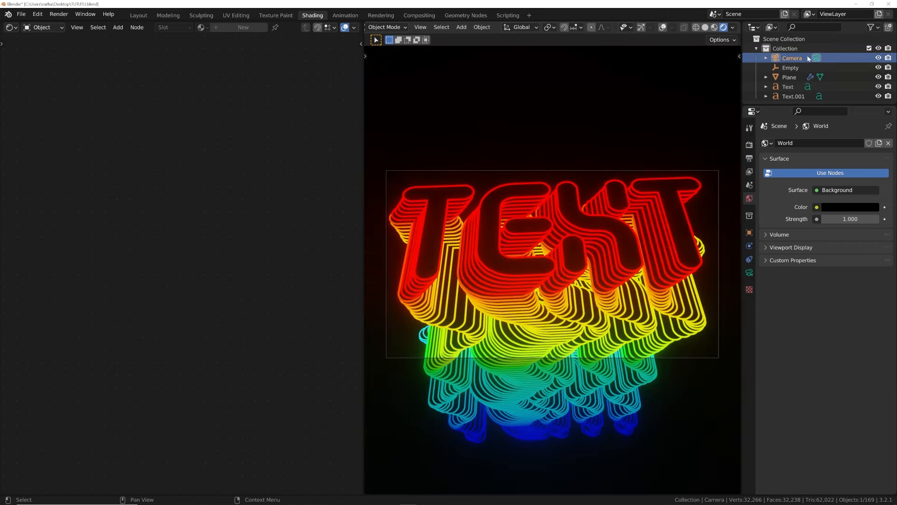
# Change the camera's lens type to Orthographic and set its orthographic scale to 3.580
pyautogui.click(750, 273)
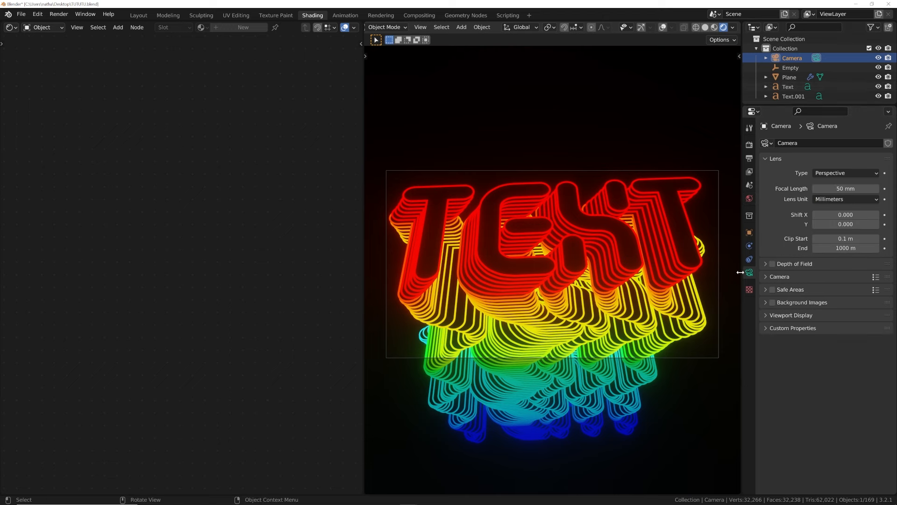
pyautogui.click(829, 177)
pyautogui.click(827, 192)
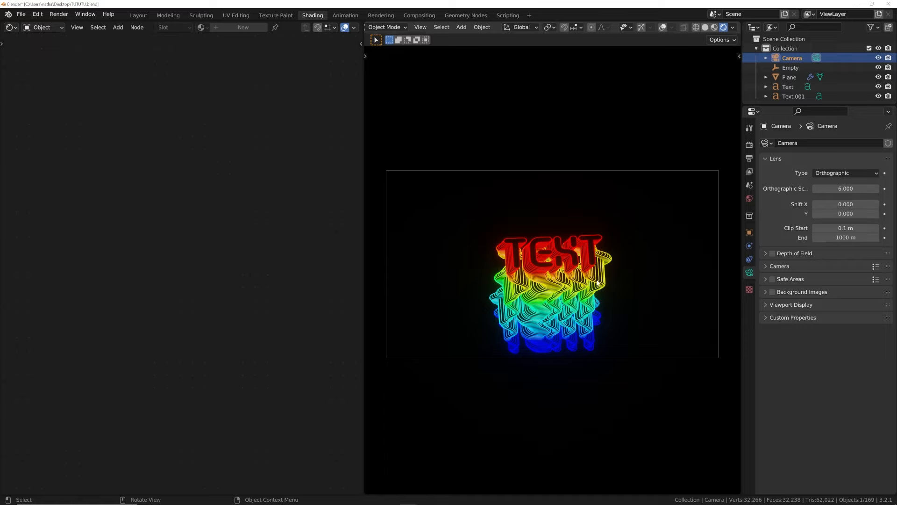
pyautogui.scroll(2, 598, 283)
pyautogui.moveTo(845, 188); pyautogui.dragTo(802, 188)
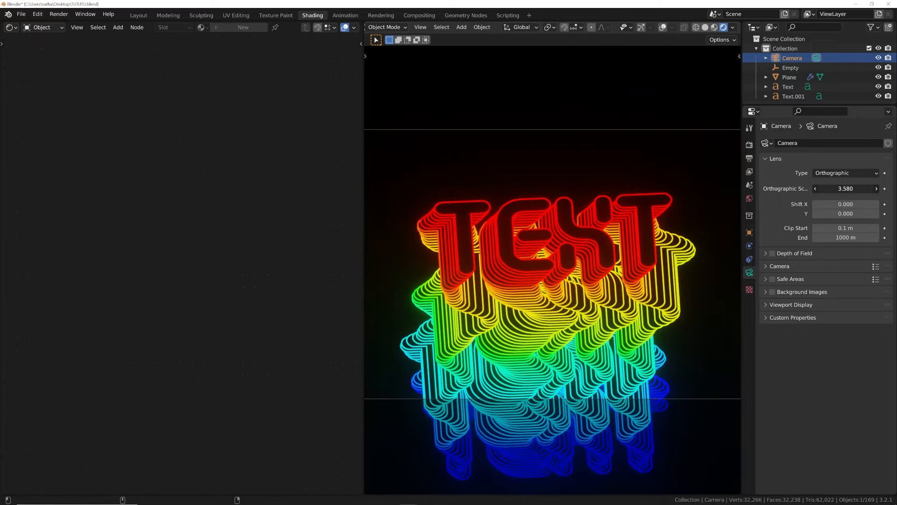
pyautogui.scroll(-1, 594, 286)
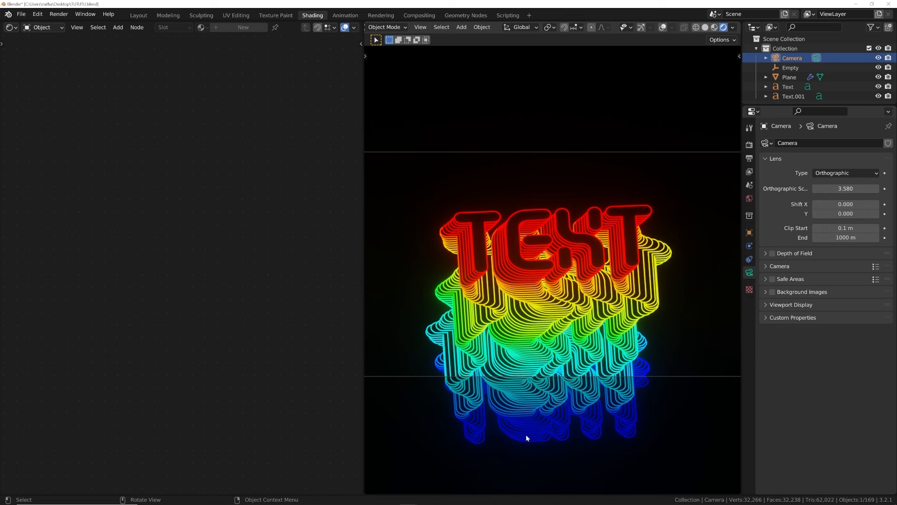
# Set the camera's Passepartout to 1.000 and shift the camera slightly down so the text sits higher in frame
pyautogui.click(788, 303)
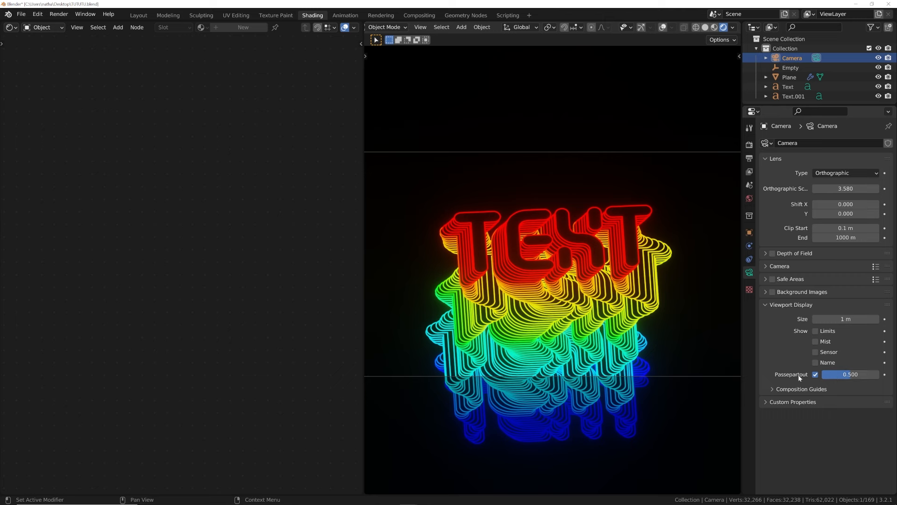
pyautogui.moveTo(850, 375); pyautogui.dragTo(880, 377)
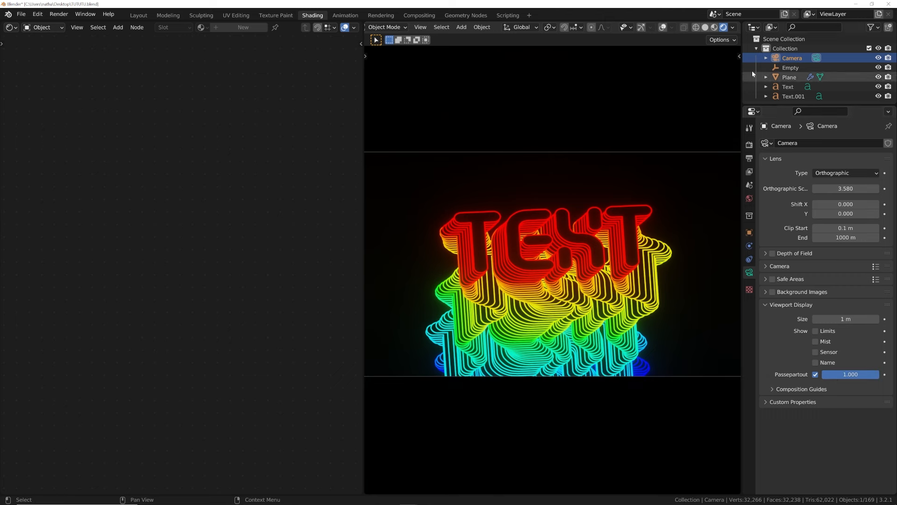
pyautogui.press('g')
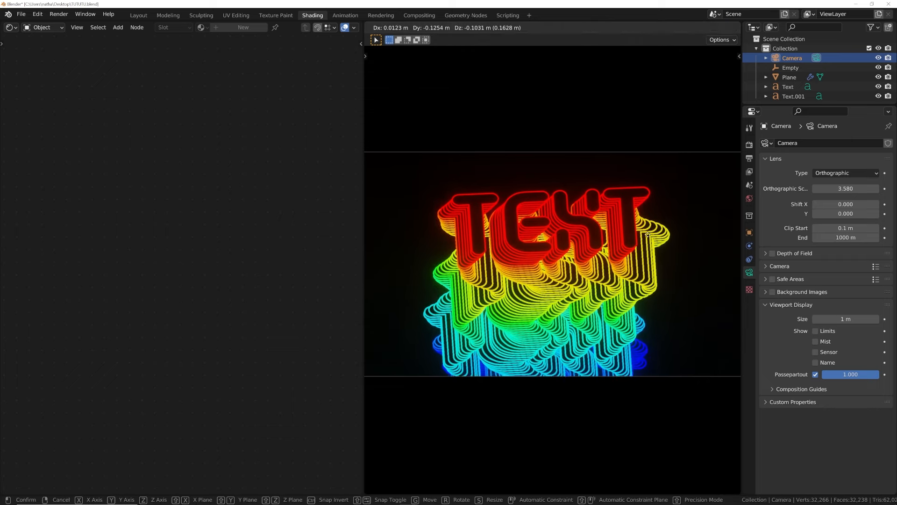
pyautogui.click(646, 231)
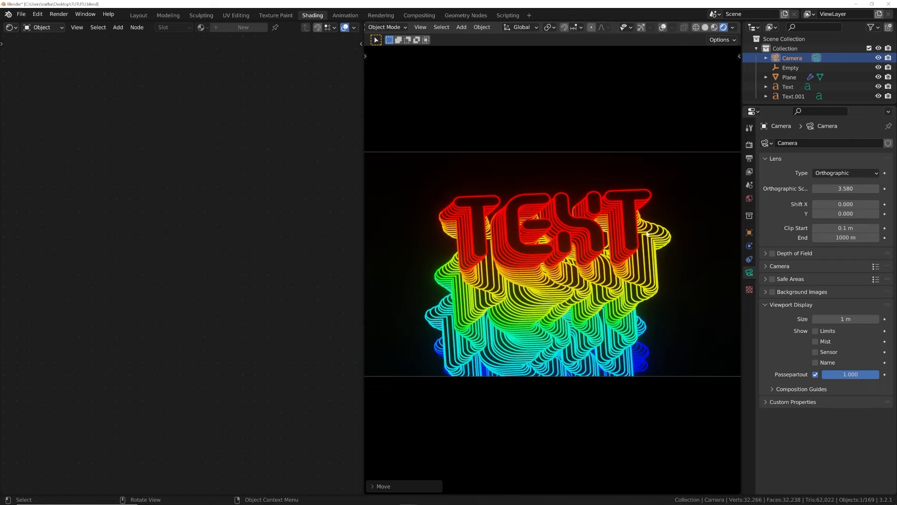
# Insert a Hue Saturation Value node between the GLOW material's ColorRamp and Emission nodes and raise its Hue to 1.000
pyautogui.click(565, 287)
pyautogui.press('space')
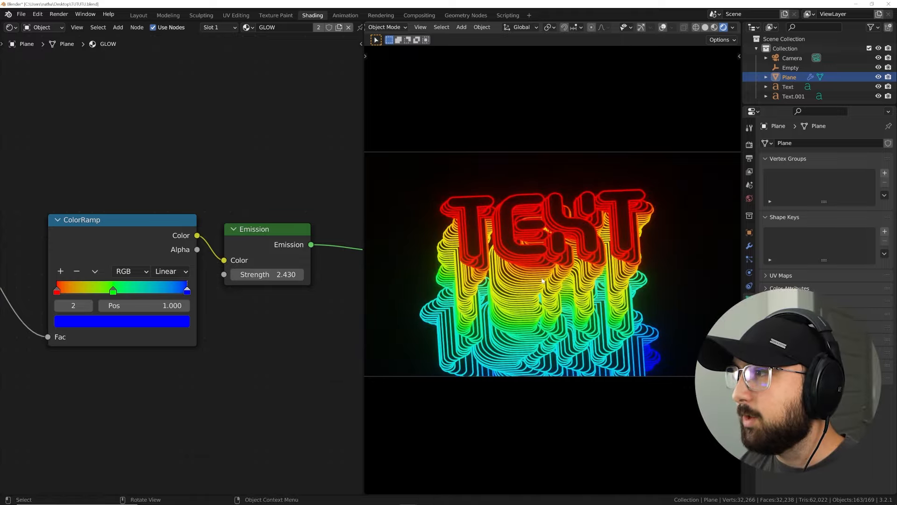
pyautogui.scroll(2, 547, 281)
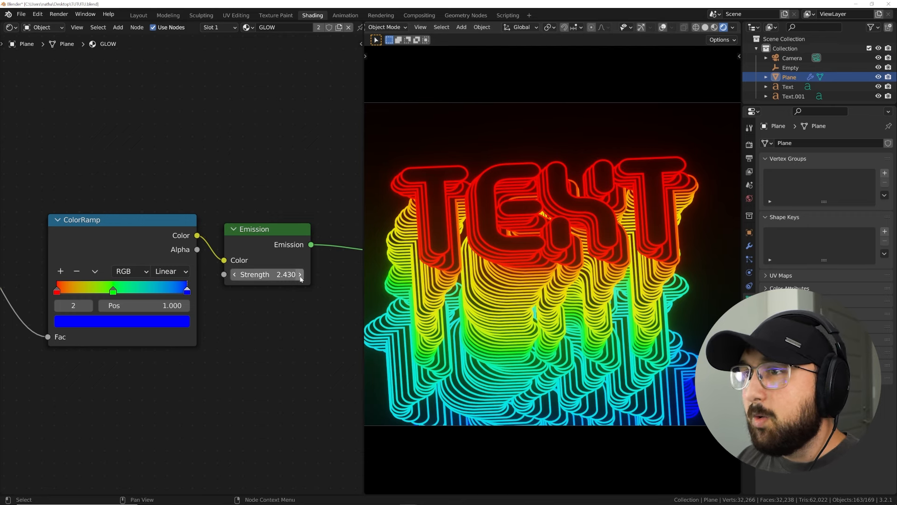
pyautogui.moveTo(300, 276); pyautogui.dragTo(246, 293, button='middle')
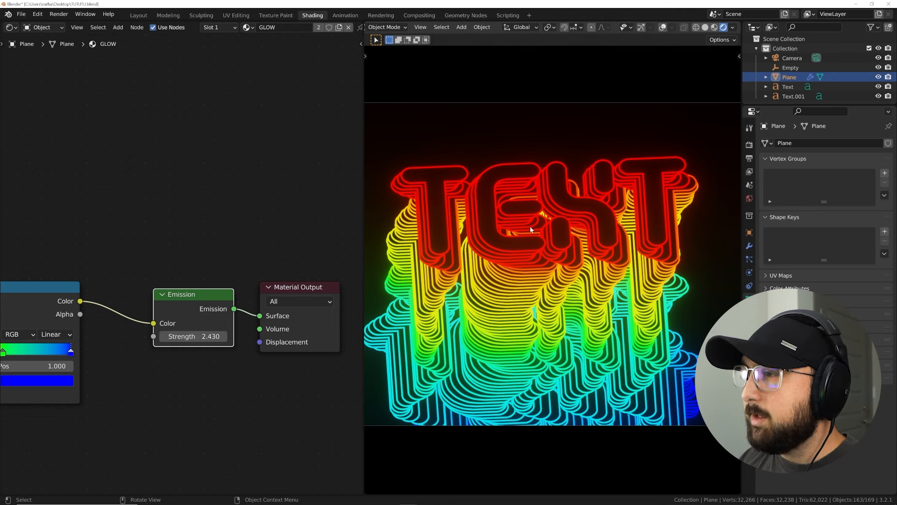
pyautogui.moveTo(251, 347); pyautogui.dragTo(333, 345, button='middle')
pyautogui.hotkey('shift', 'a')
pyautogui.click(255, 230)
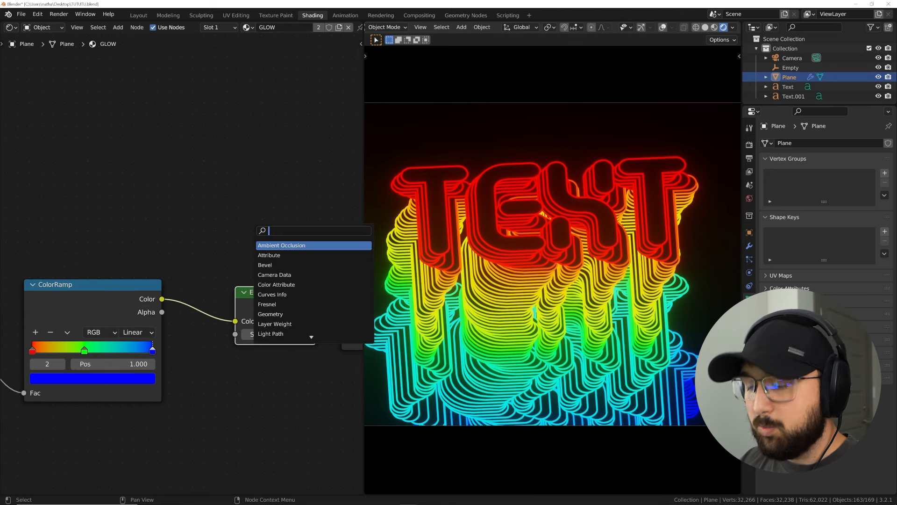
pyautogui.write('HUE')
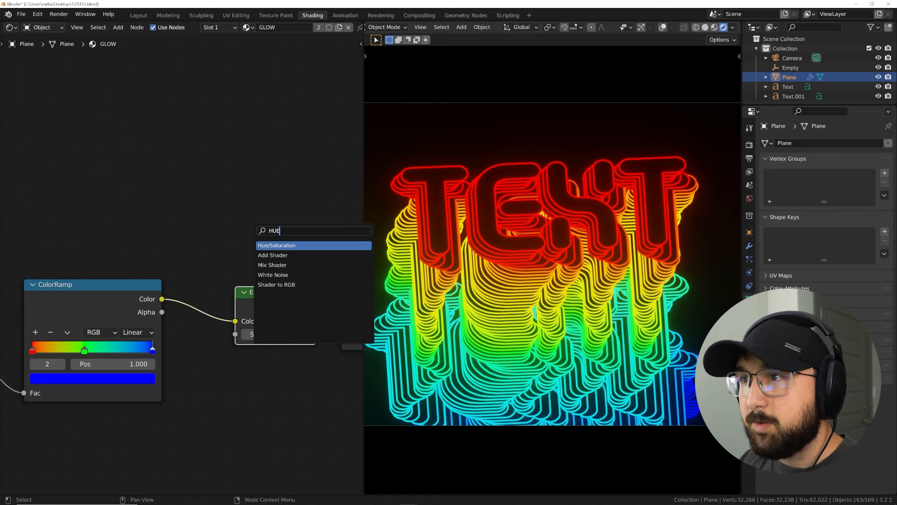
pyautogui.press('Return')
pyautogui.click(236, 297)
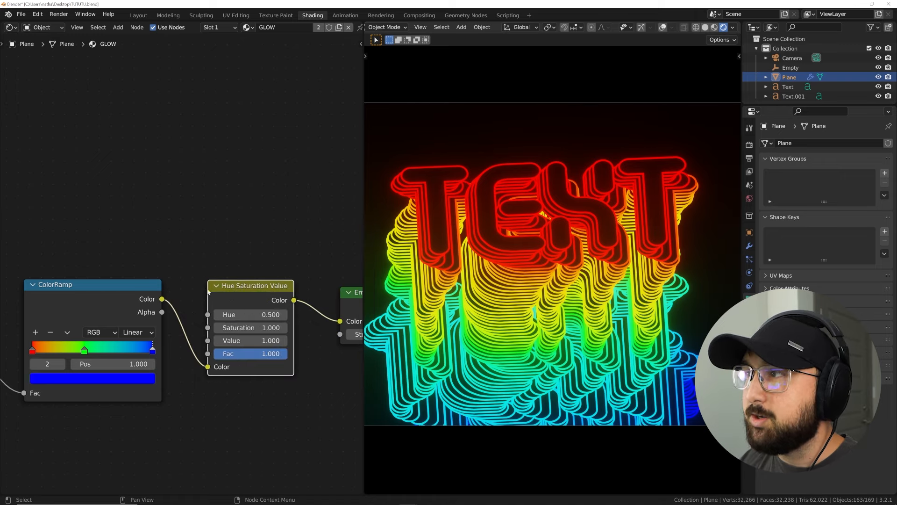
pyautogui.moveTo(250, 315); pyautogui.dragTo(133, 314)
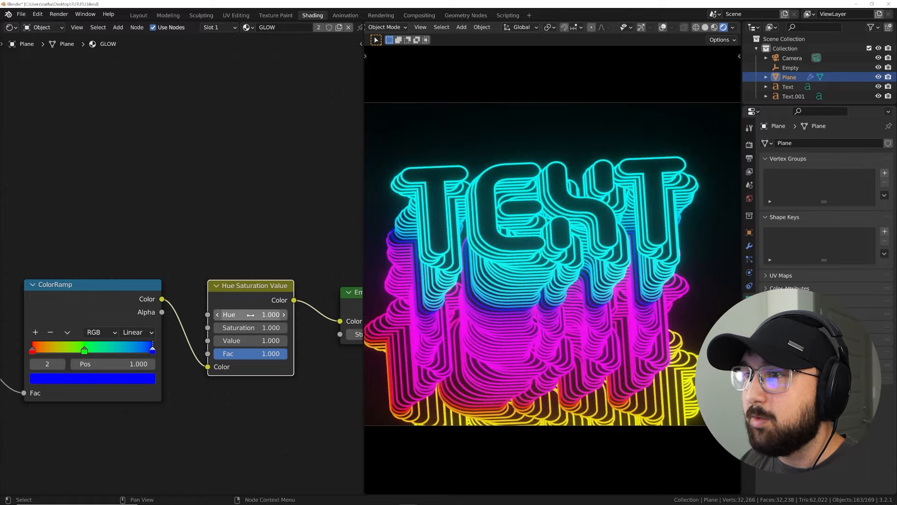
pyautogui.moveTo(253, 315); pyautogui.dragTo(18, 315)
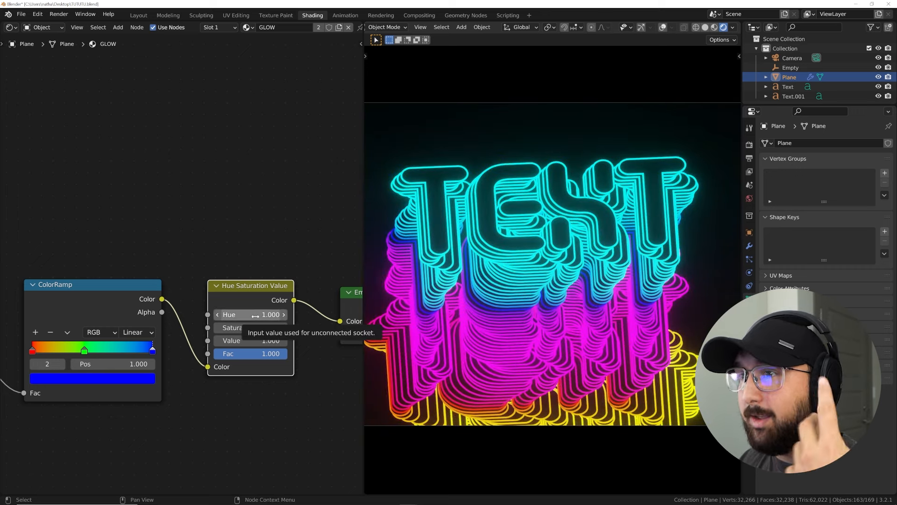
# Split off an area beneath the 3D viewport and turn it into a Timeline
pyautogui.moveTo(366, 492); pyautogui.dragTo(371, 405)
pyautogui.click(384, 409)
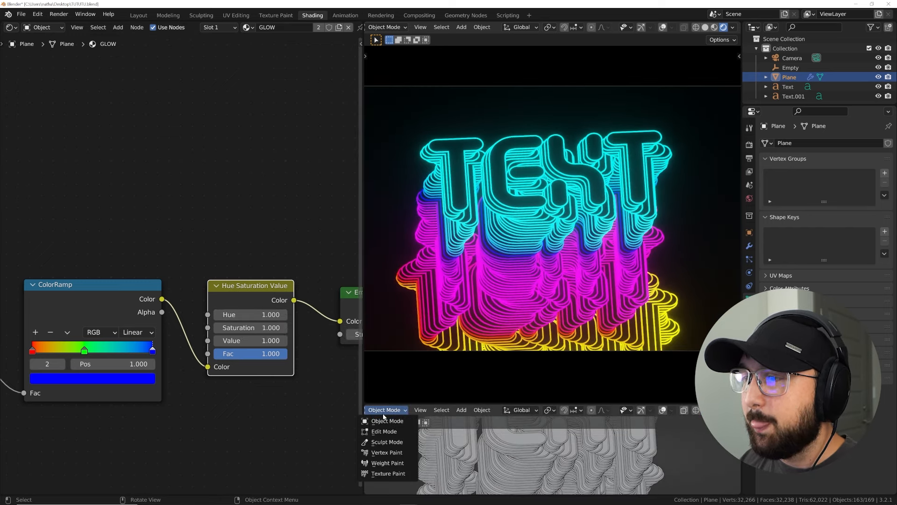
pyautogui.scroll(2, 406, 411)
pyautogui.click(376, 410)
pyautogui.click(376, 411)
pyautogui.click(376, 410)
pyautogui.click(377, 411)
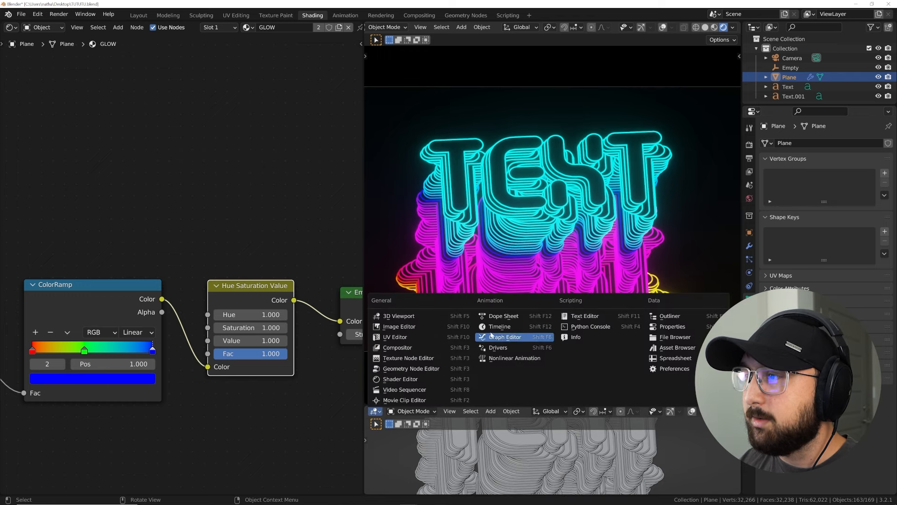
pyautogui.click(498, 327)
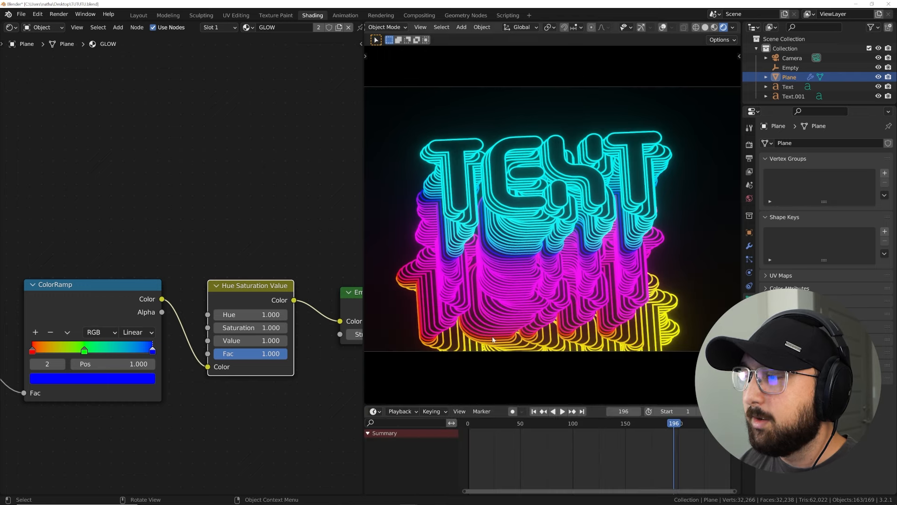
# Go to frame 0 and set the Hue of the Hue Saturation Value node to 0
pyautogui.click(534, 412)
pyautogui.press('Left')
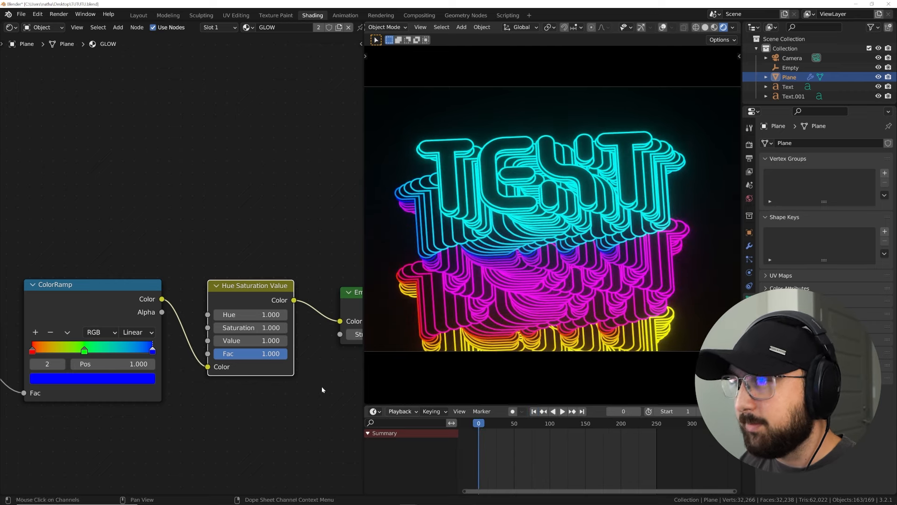
pyautogui.scroll(1, 179, 261)
pyautogui.moveTo(255, 320); pyautogui.dragTo(192, 319)
pyautogui.moveTo(255, 319); pyautogui.dragTo(319, 320)
pyautogui.click(256, 320)
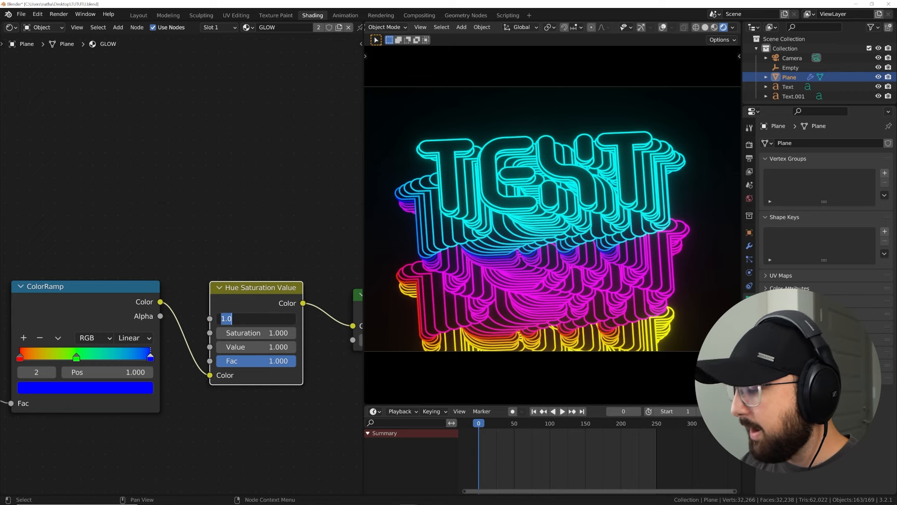
pyautogui.click(269, 256)
pyautogui.click(270, 319)
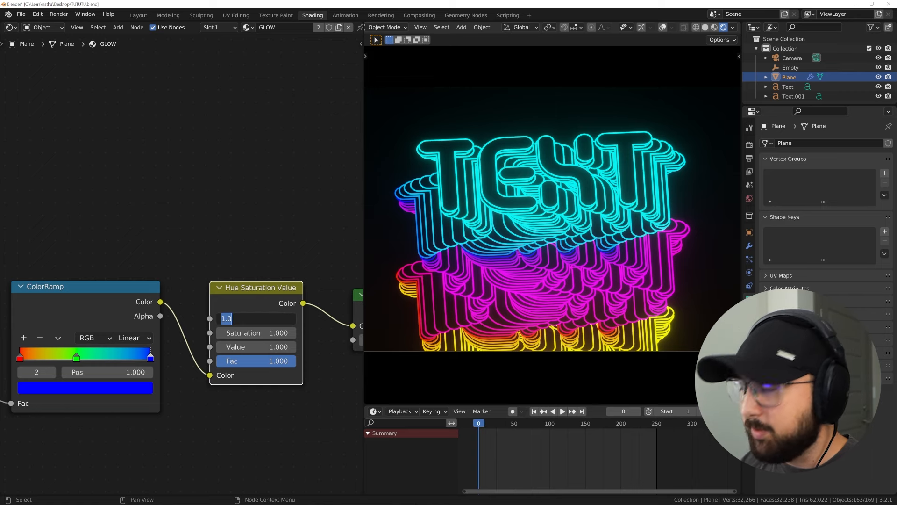
pyautogui.click(272, 262)
pyautogui.click(270, 321)
pyautogui.write('00')
pyautogui.press('Return')
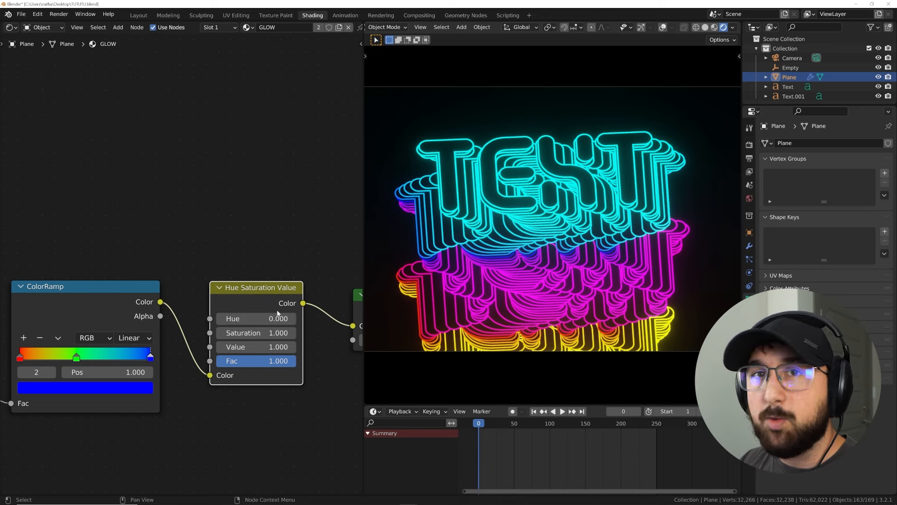
# Insert a keyframe on the Hue value at frame 0
pyautogui.moveTo(266, 318); pyautogui.dragTo(280, 319)
pyautogui.hotkey('ctrl', 'z')
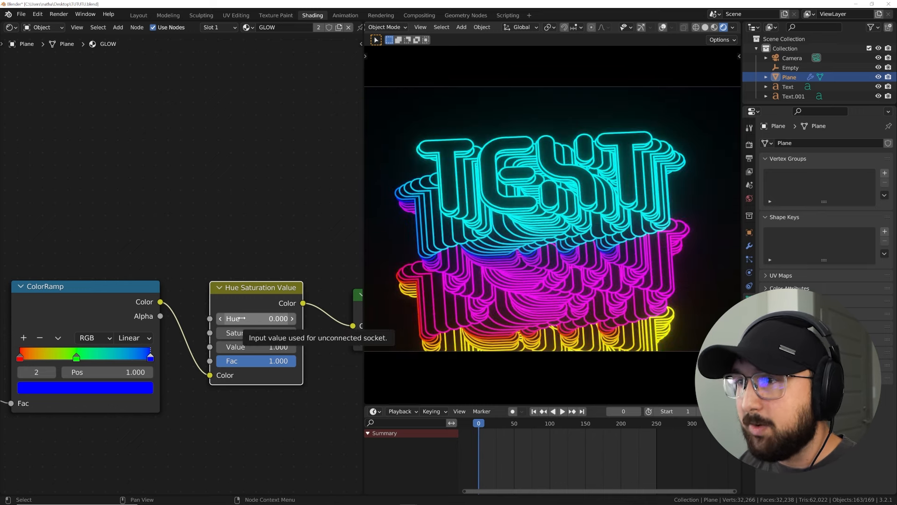
pyautogui.press('i')
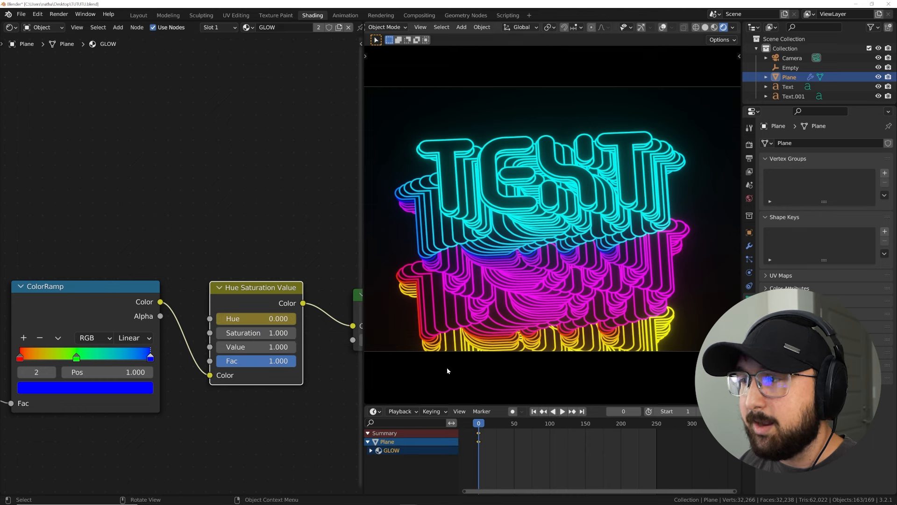
# Keyframe the Hue at 3.000 on frame 250 and play back the colour animation
pyautogui.doubleClick(256, 319)
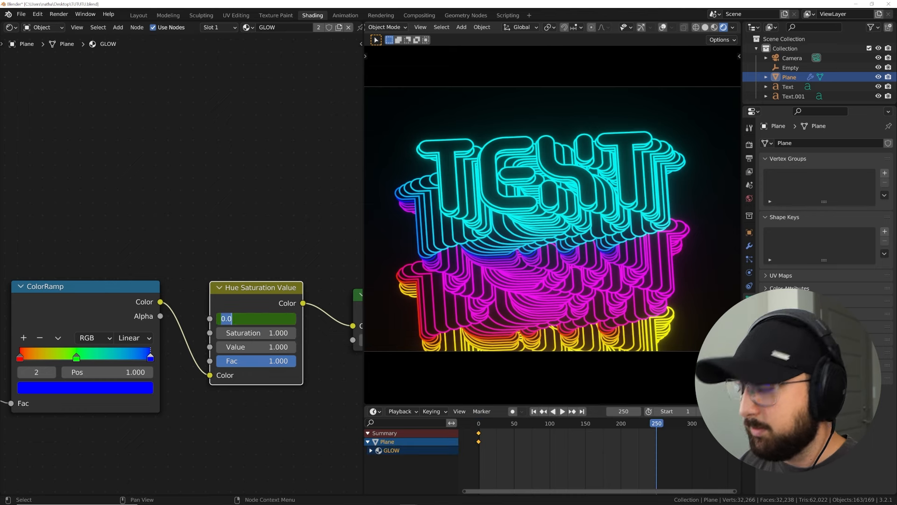
pyautogui.press('Return')
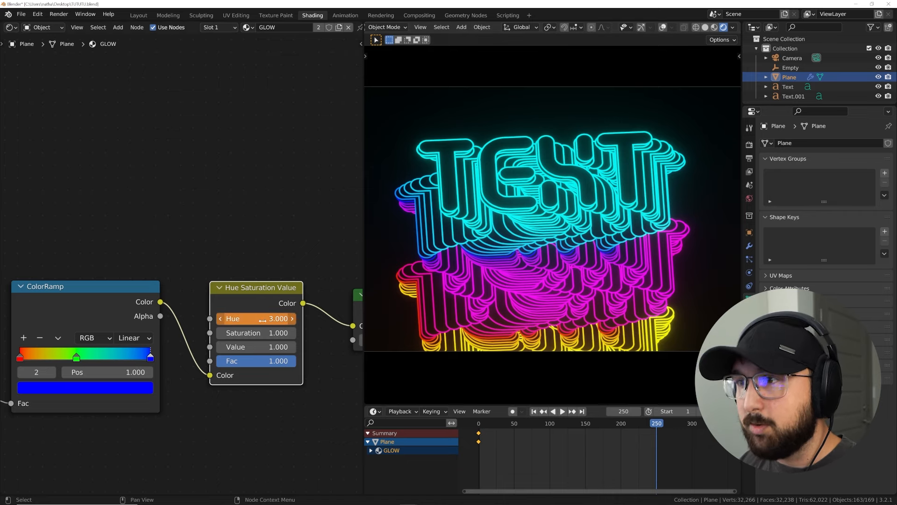
pyautogui.press('i')
pyautogui.press('space')
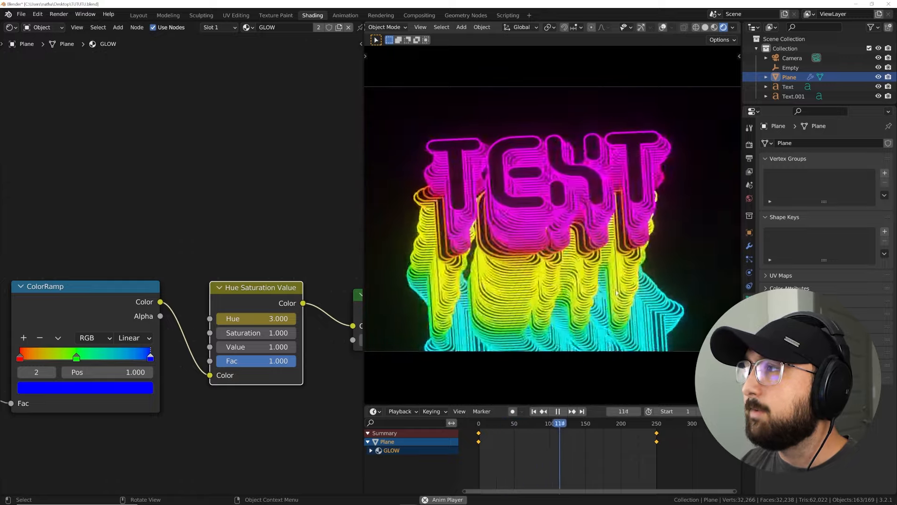
pyautogui.press('space')
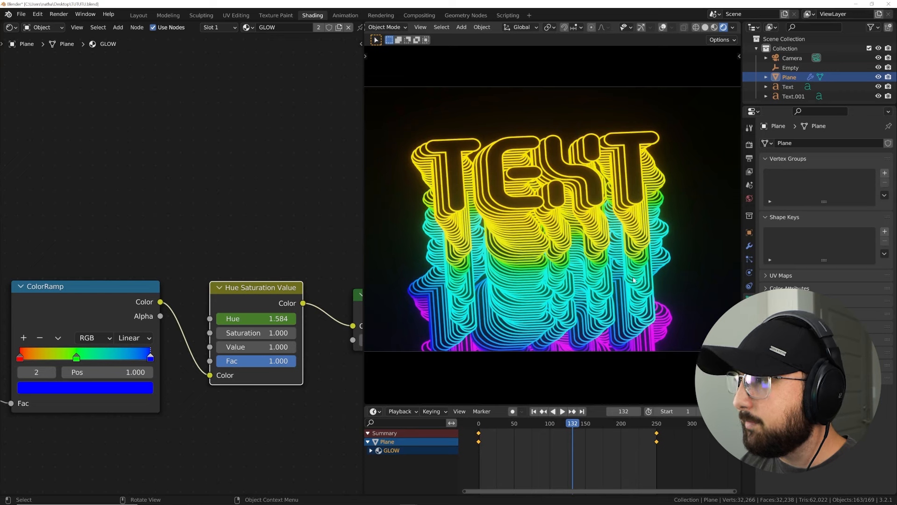
# Try Emission strengths of 23.230 and 5.530 for a brighter glow and undo them
pyautogui.click(749, 145)
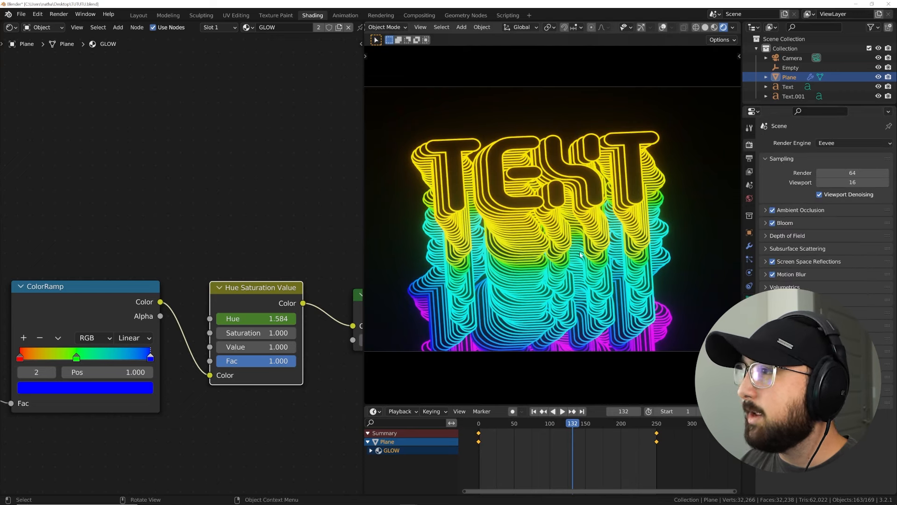
pyautogui.moveTo(336, 306); pyautogui.dragTo(230, 288, button='middle')
pyautogui.moveTo(289, 322); pyautogui.dragTo(374, 322)
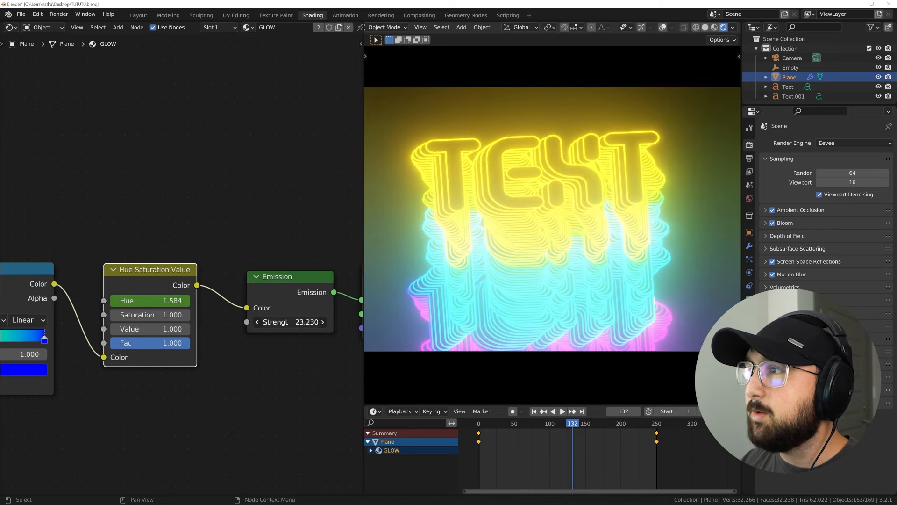
pyautogui.hotkey('ctrl', 'z')
pyautogui.moveTo(299, 322)
pyautogui.mouseDown()
pyautogui.moveTo(322, 322)
pyautogui.moveTo(313, 322)
pyautogui.mouseUp()
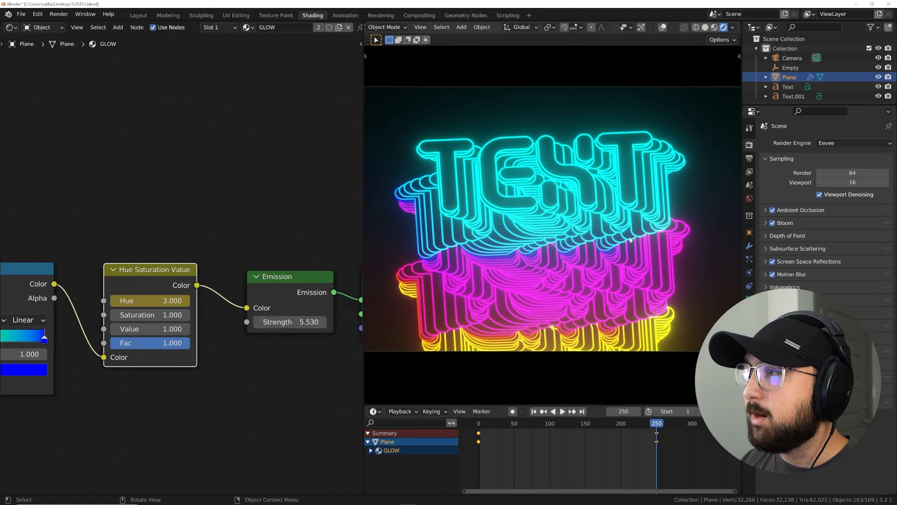
pyautogui.press('space')
pyautogui.press('space')
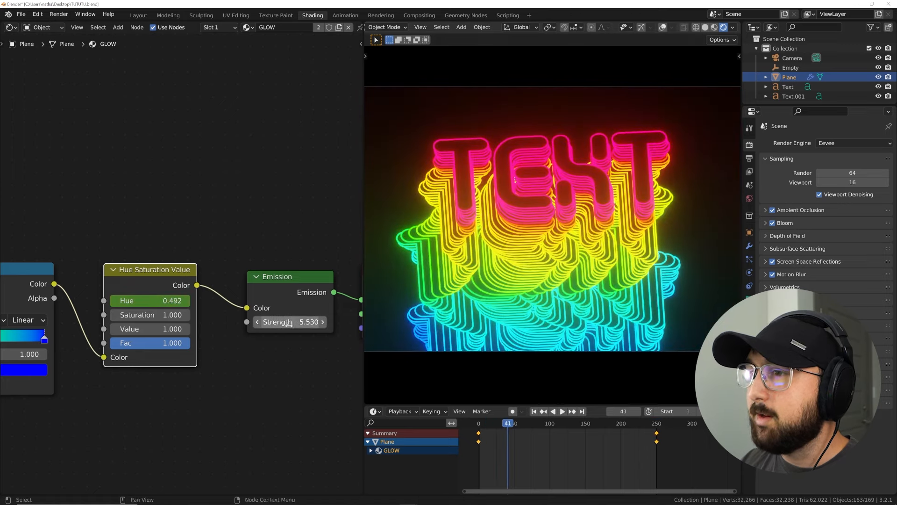
pyautogui.hotkey('ctrl', 'z')
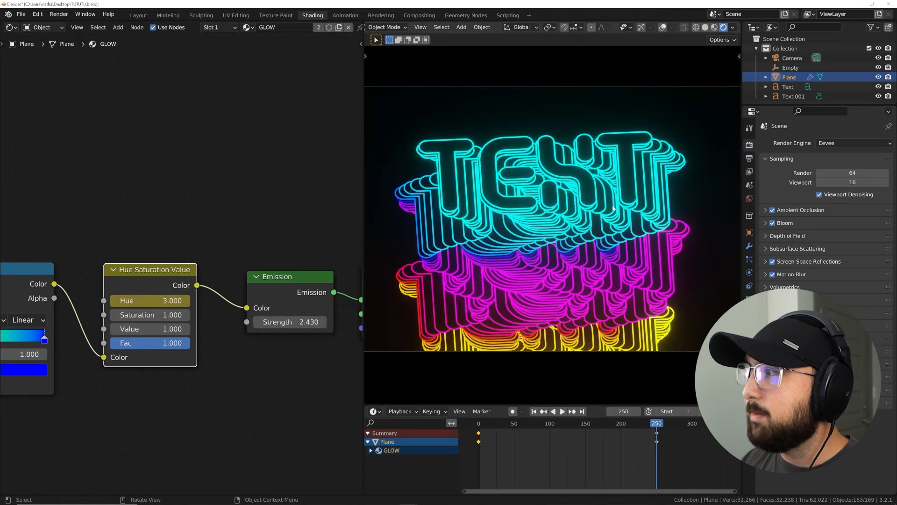
# Raise the Bloom intensity to 0.1 in the Eevee render settings
pyautogui.click(789, 224)
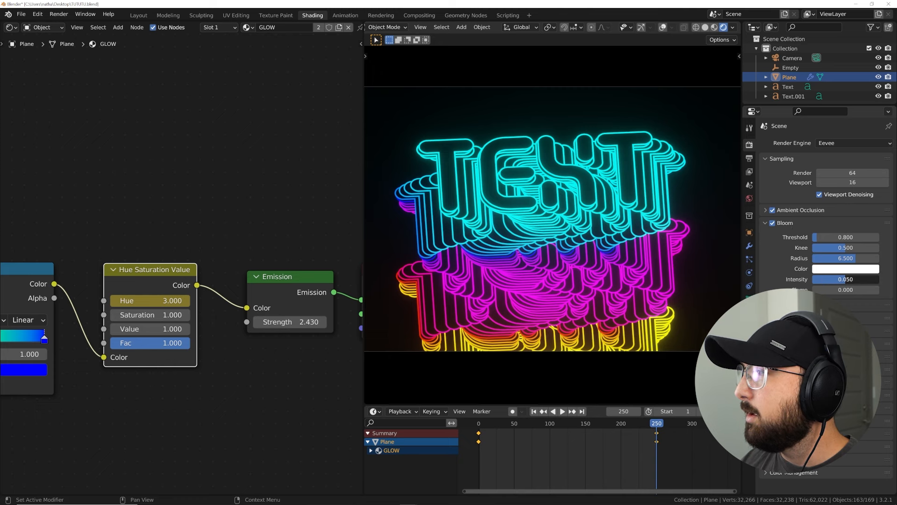
pyautogui.moveTo(845, 279); pyautogui.dragTo(881, 281)
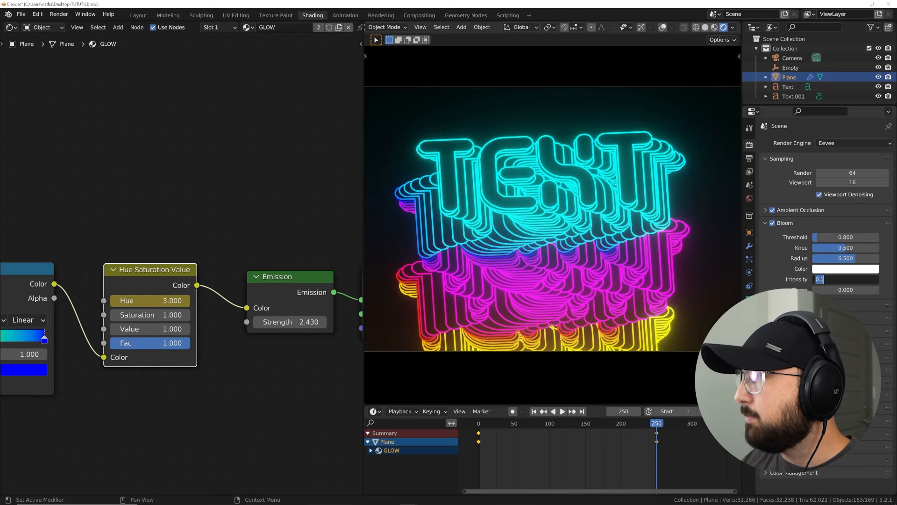
# Try Bloom intensities of 0.5 and 0.3 and a Bloom radius of 6.706, undoing these changes
pyautogui.write('.5')
pyautogui.press('Return')
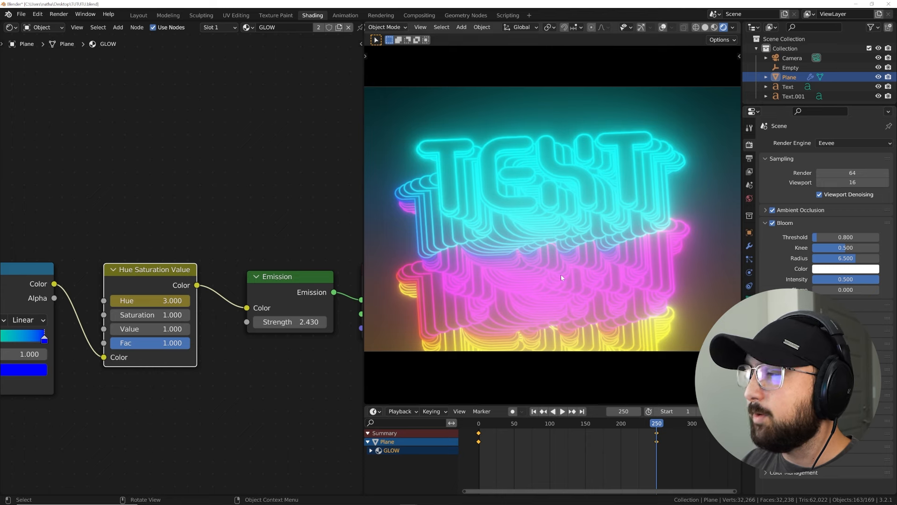
pyautogui.hotkey('ctrl', 'z')
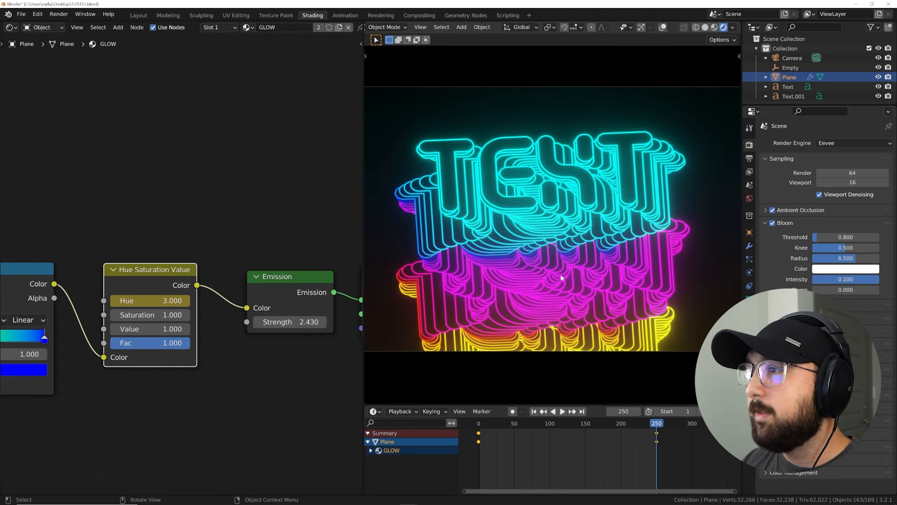
pyautogui.click(842, 279)
pyautogui.write('.3')
pyautogui.press('Return')
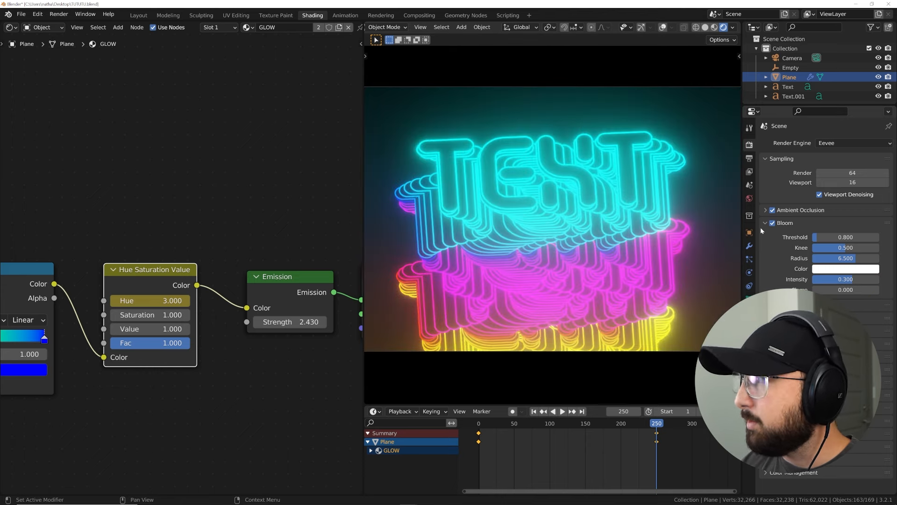
pyautogui.moveTo(841, 289); pyautogui.dragTo(862, 263)
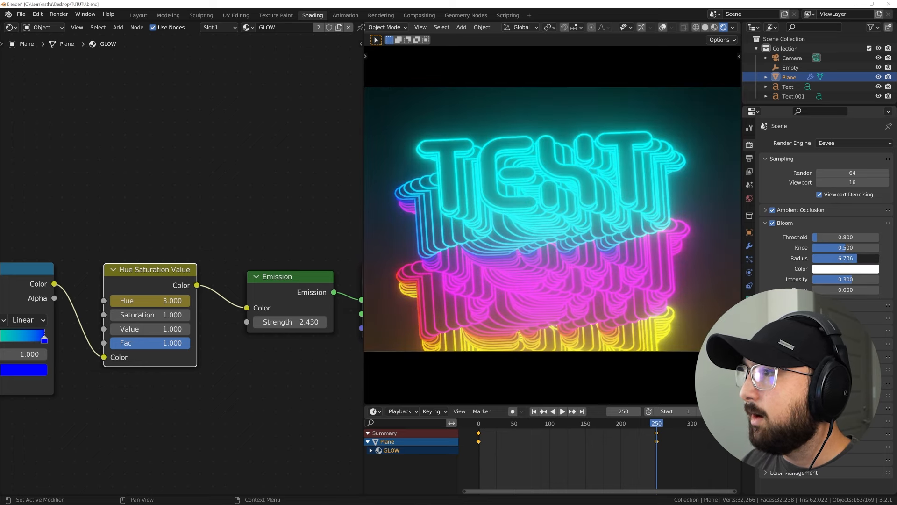
pyautogui.hotkey('ctrl', 'z')
pyautogui.hotkey('ctrl', 'z')
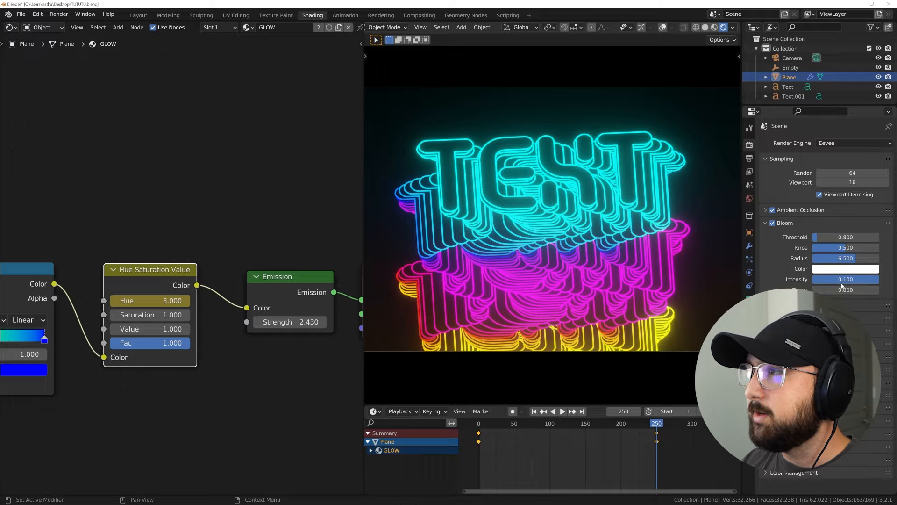
# Play back the animation to check the glow and the colour cycling across the stacked text
pyautogui.press('space')
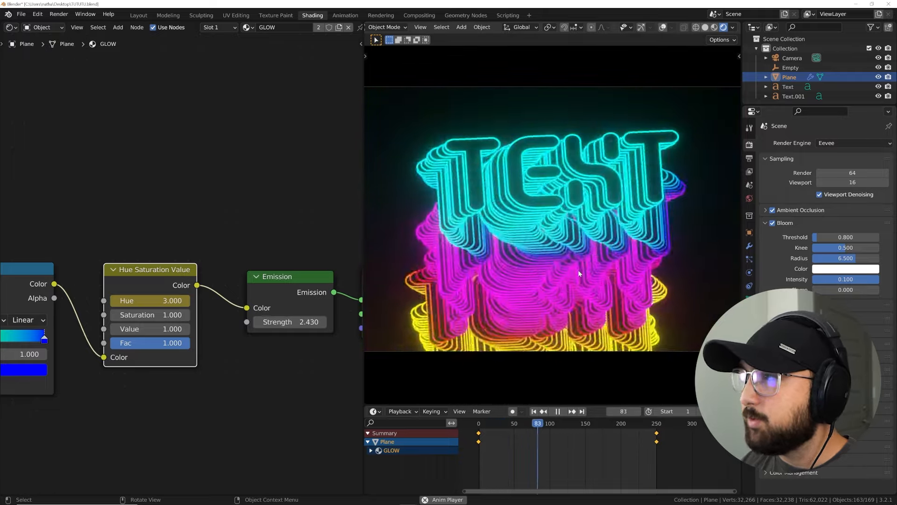
pyautogui.scroll(-1, 578, 270)
pyautogui.press('space')
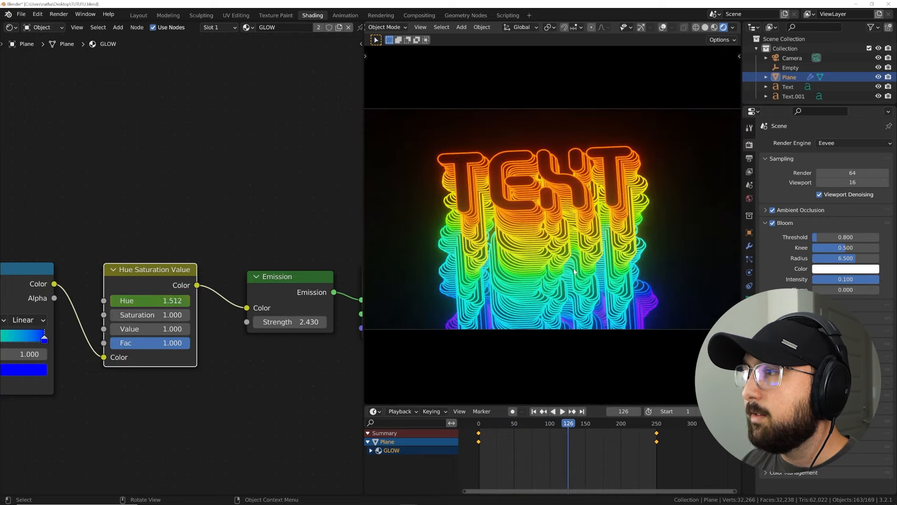
# Open the geometry node setup and preview the scene through the camera in rendered shading with overlays hidden
pyautogui.press('space')
pyautogui.press('space')
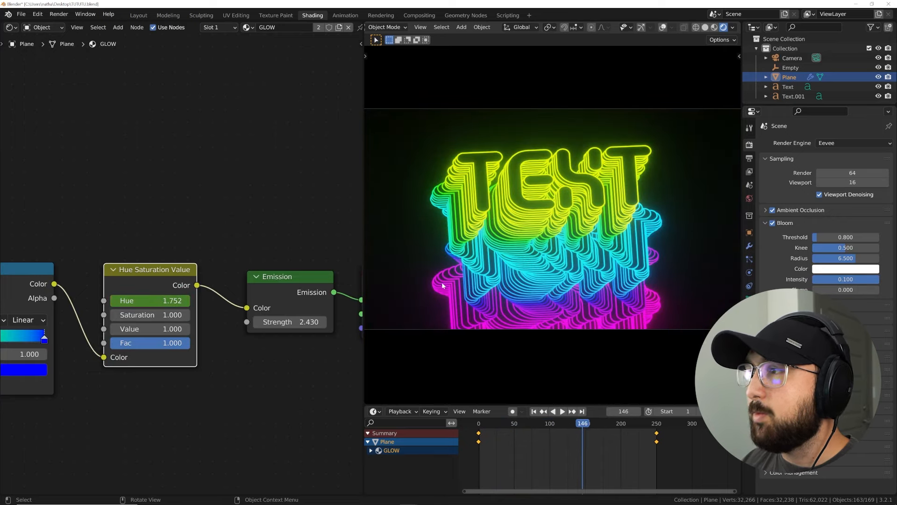
pyautogui.click(465, 15)
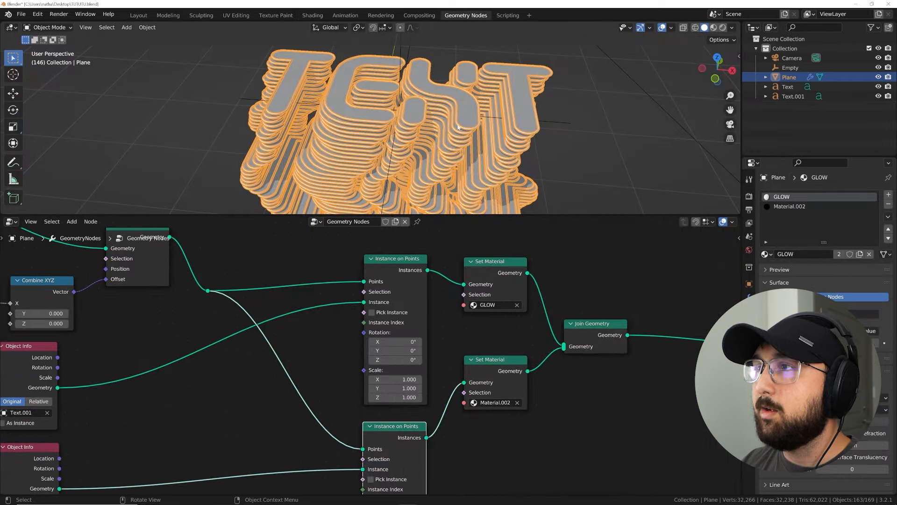
pyautogui.press('KP_0')
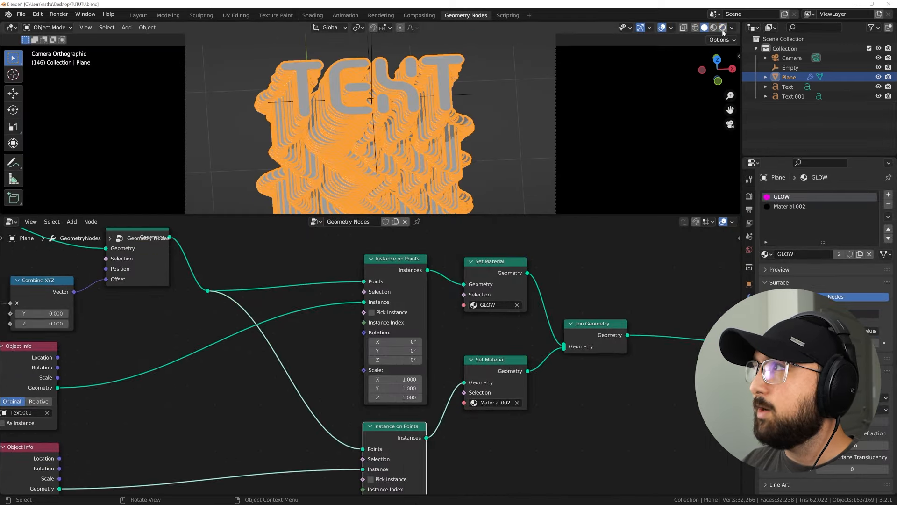
pyautogui.click(722, 28)
pyautogui.click(662, 28)
# Move the ColorRamp's black stop to position 0.290 and play the animation to see the offset distortion
pyautogui.moveTo(127, 347); pyautogui.dragTo(408, 331, button='middle')
pyautogui.moveTo(212, 326); pyautogui.dragTo(162, 326)
pyautogui.press('space')
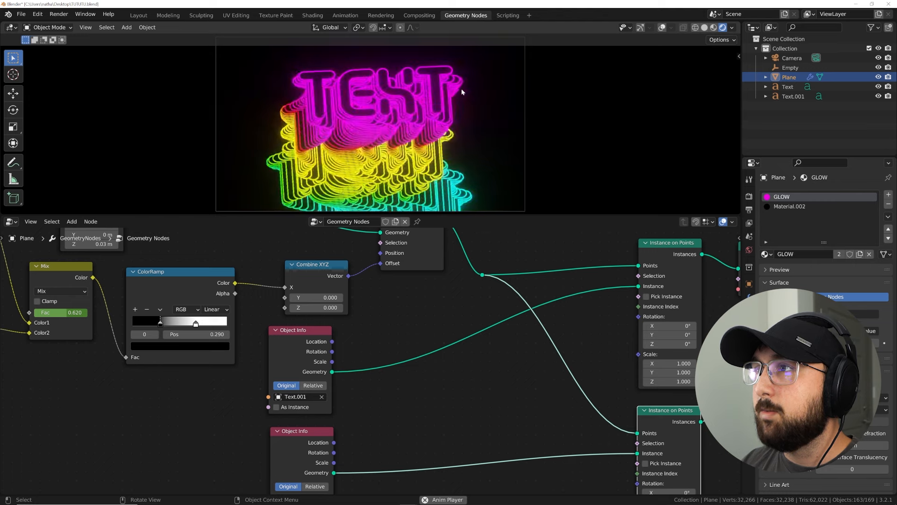
# Set the Detail of both Noise Texture nodes to 1
pyautogui.moveTo(21, 341); pyautogui.dragTo(267, 337, button='middle')
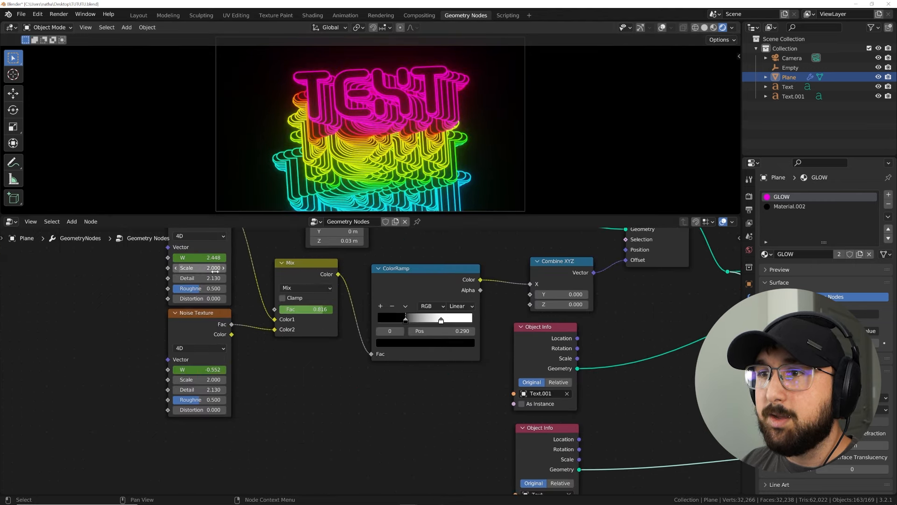
pyautogui.moveTo(212, 271); pyautogui.dragTo(214, 292, button='middle')
pyautogui.scroll(3, 212, 303)
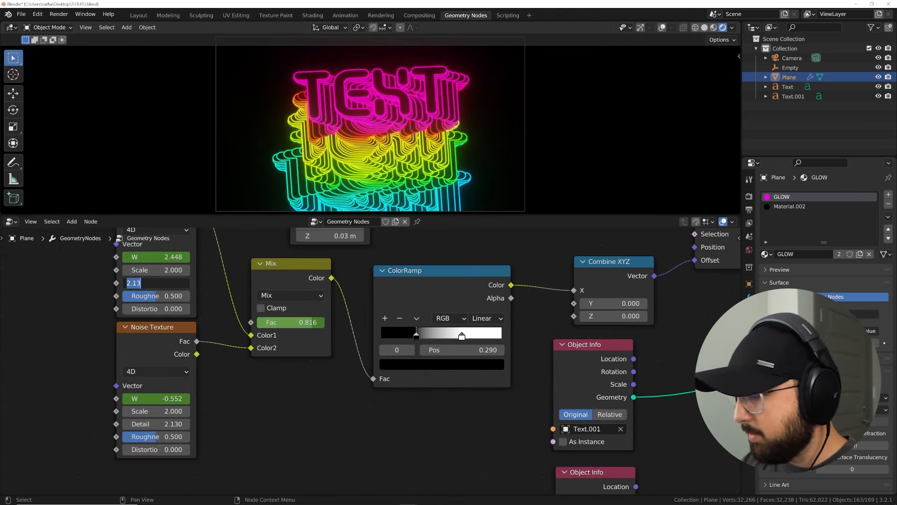
pyautogui.write('1')
pyautogui.press('Return')
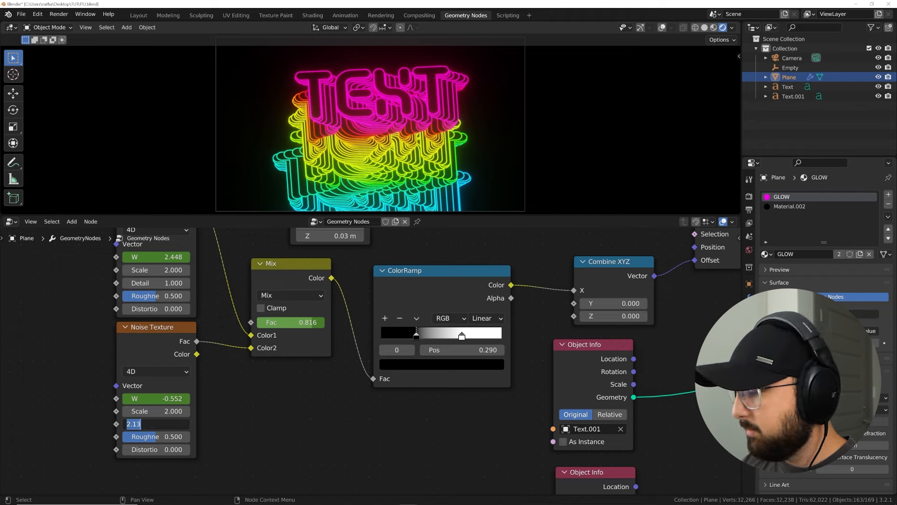
pyautogui.write('1')
pyautogui.press('Return')
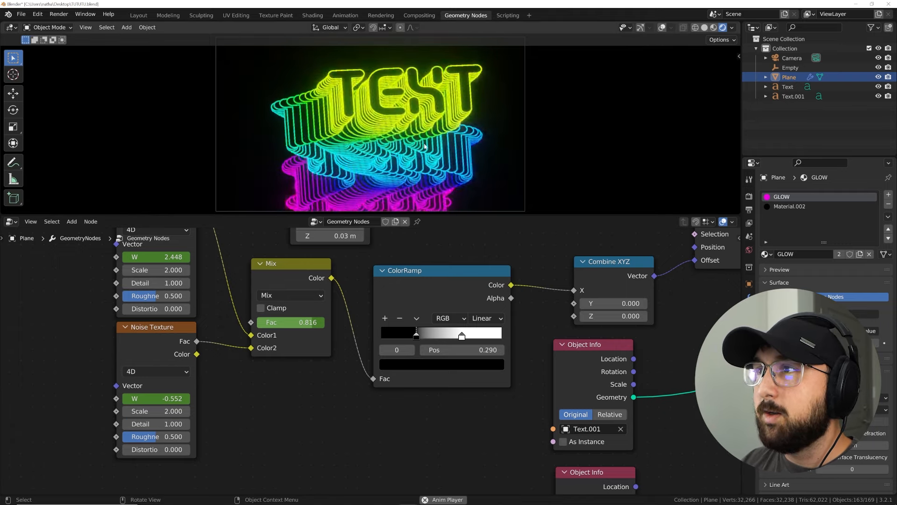
# Widen the ColorRamp gradient by shifting the white stop slightly outward and the black stop to position 0.263
pyautogui.scroll(1, 424, 147)
pyautogui.click(462, 335)
pyautogui.moveTo(462, 335); pyautogui.dragTo(468, 335)
pyautogui.click(413, 335)
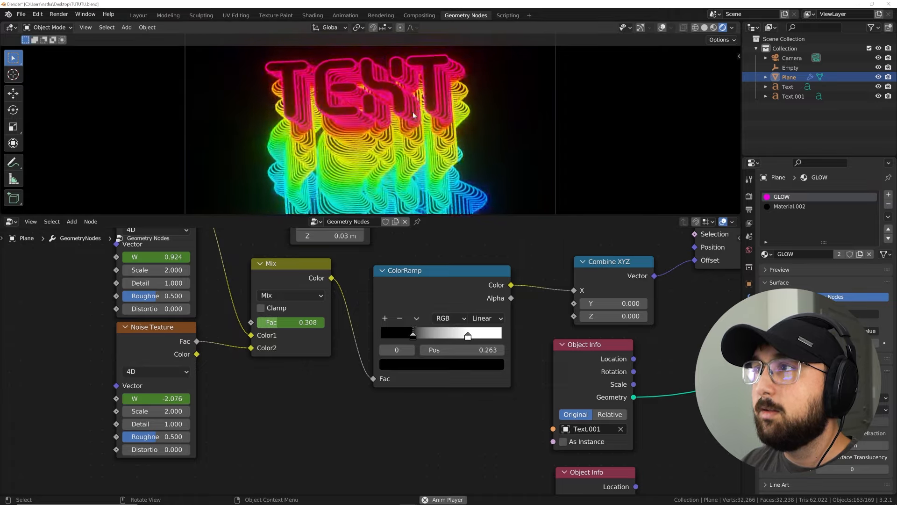
pyautogui.scroll(-2, 388, 133)
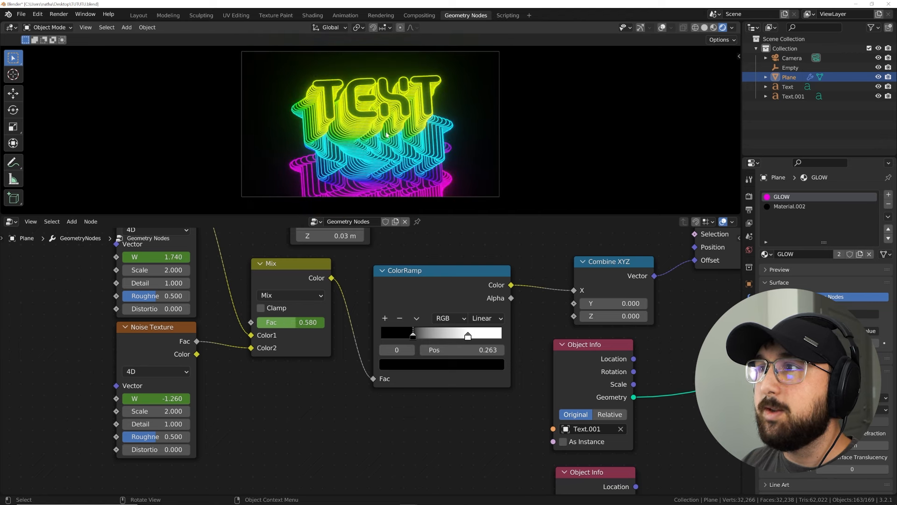
# Render the current frame as a still image and put the render window away
pyautogui.click(58, 14)
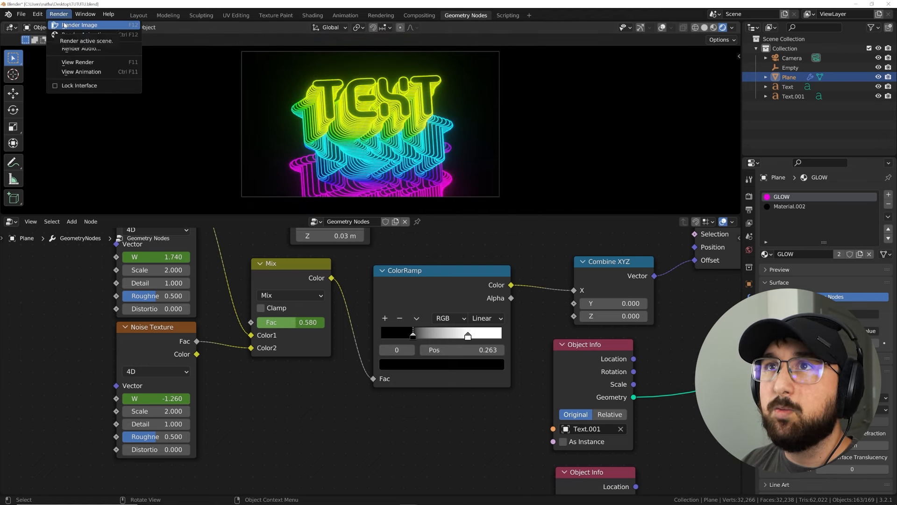
pyautogui.click(65, 26)
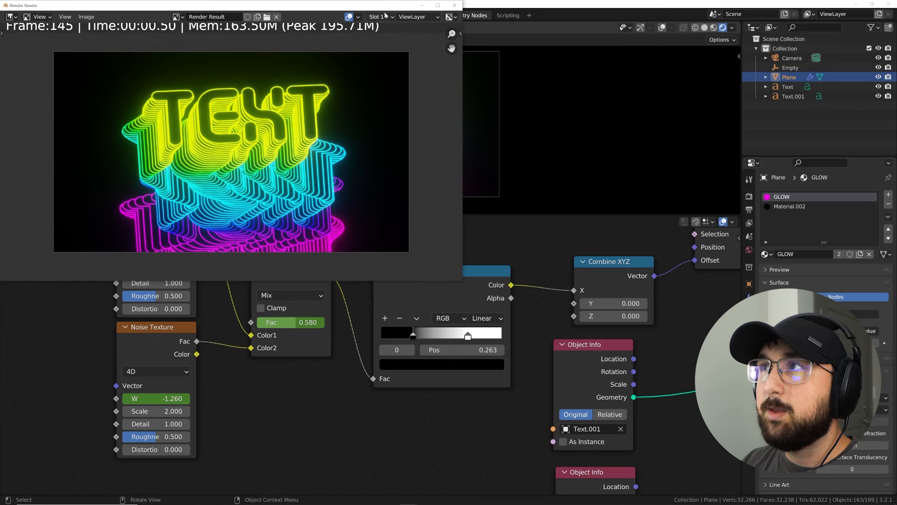
pyautogui.click(422, 6)
# Enable compositing nodes and add a Viewer node fed by the Render Layers image, moving Render Layers aside for space
pyautogui.click(422, 16)
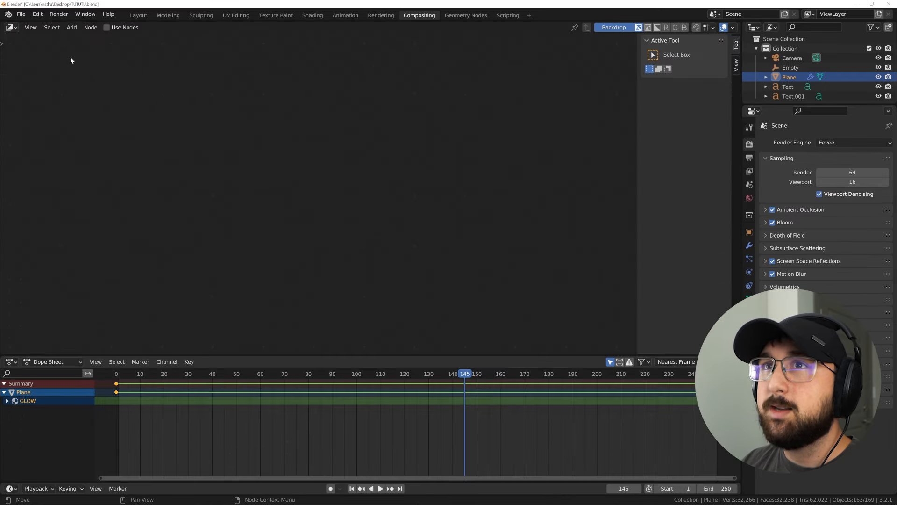
pyautogui.click(108, 28)
pyautogui.click(437, 143)
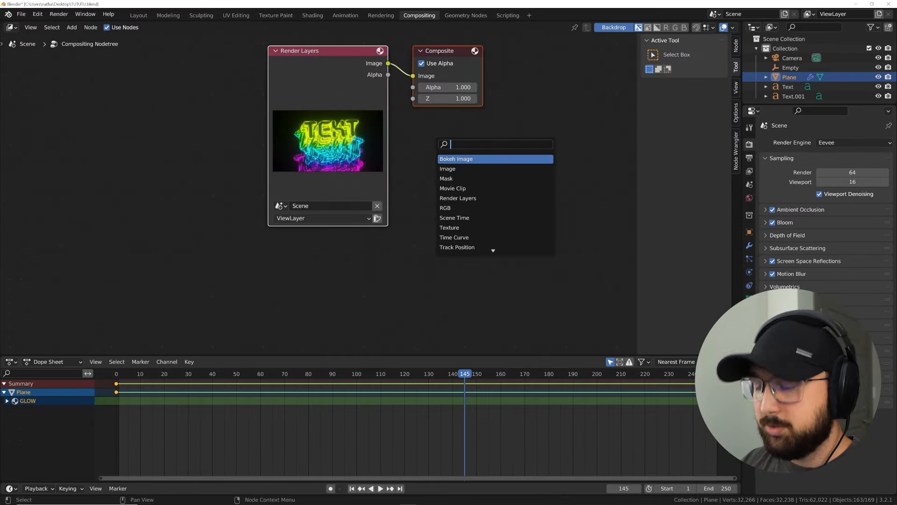
pyautogui.write('VIE')
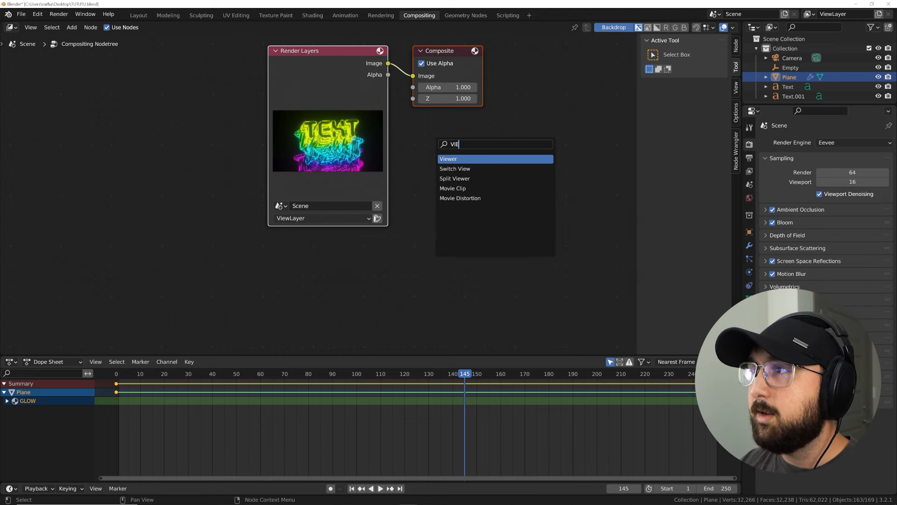
pyautogui.press('Return')
pyautogui.moveTo(388, 63); pyautogui.dragTo(138, 97)
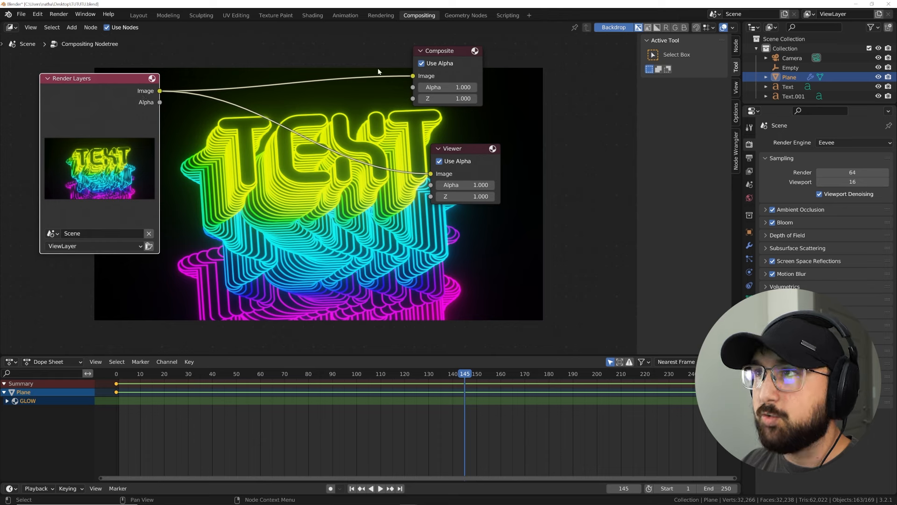
# Join the Composite and Viewer links in one reroute and space these nodes further away from Render Layers
pyautogui.keyDown('shift'); pyautogui.moveTo(399, 101); pyautogui.dragTo(396, 170, button='right'); pyautogui.keyUp('shift')
pyautogui.moveTo(328, 125); pyautogui.dragTo(372, 158, button='middle')
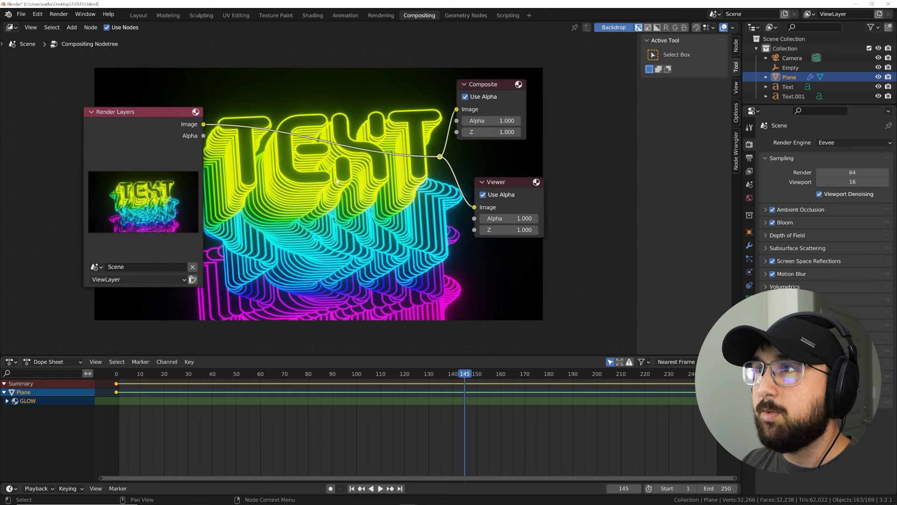
pyautogui.moveTo(489, 81); pyautogui.dragTo(601, 87)
pyautogui.moveTo(481, 191); pyautogui.dragTo(576, 172)
pyautogui.moveTo(444, 161); pyautogui.dragTo(550, 159)
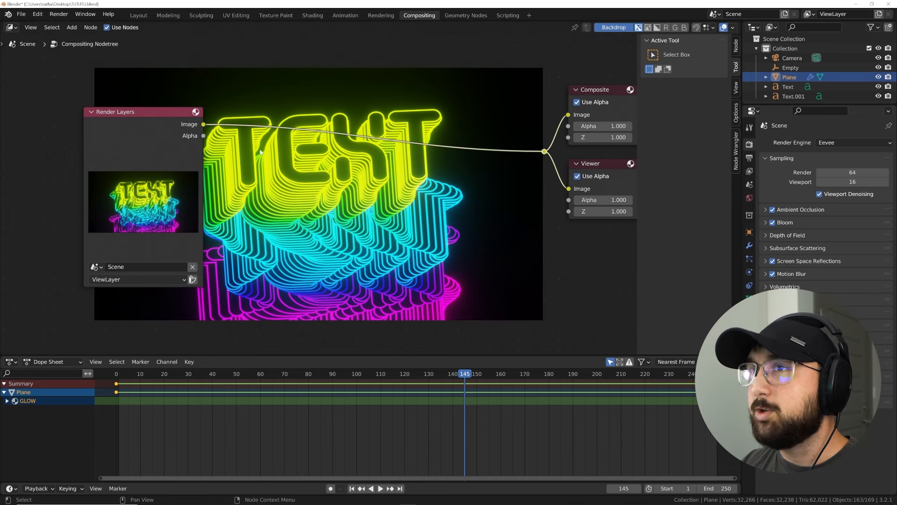
# Insert a Lens Distortion node between Render Layers and the reroute, with Dispersion set to 0.200
pyautogui.hotkey('shift', 'a')
pyautogui.click(289, 80)
pyautogui.write('LENS')
pyautogui.press('Return')
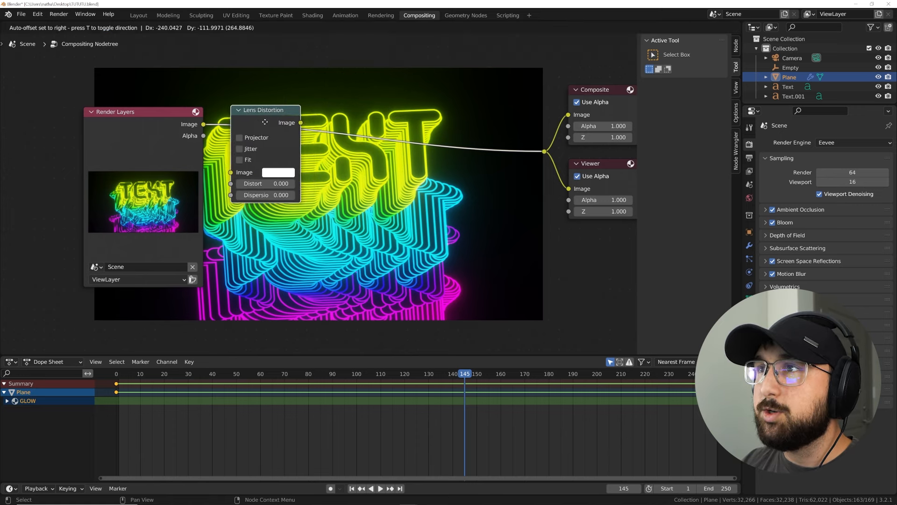
pyautogui.click(304, 198)
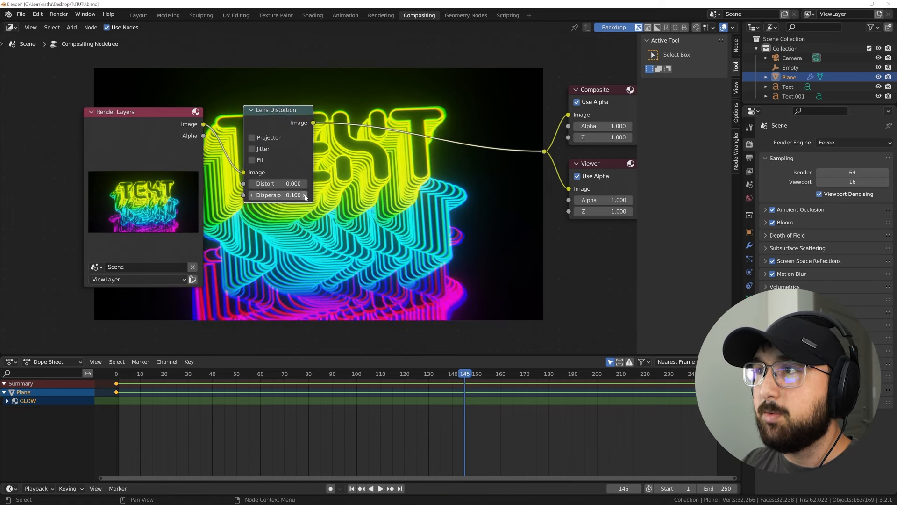
pyautogui.click(305, 195)
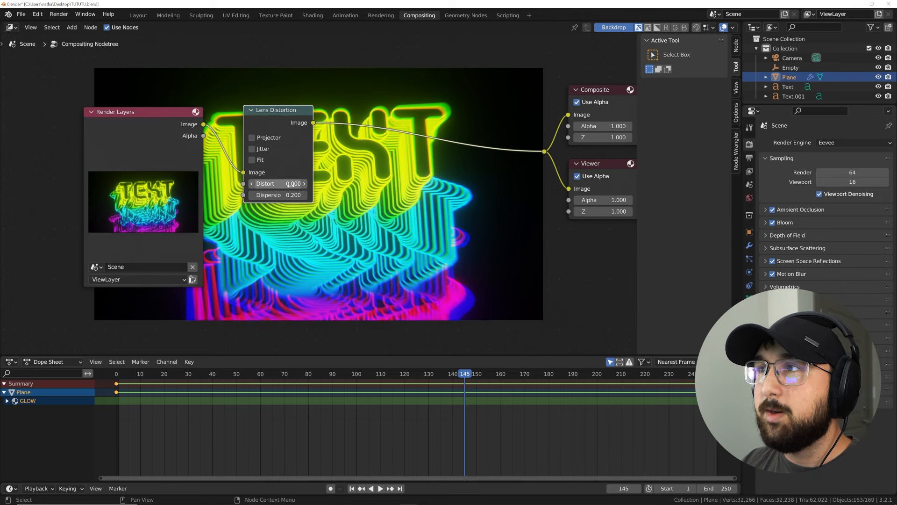
# Enable Jitter on the Lens Distortion node and rearrange the nodes to uncover the backdrop
pyautogui.moveTo(154, 131); pyautogui.dragTo(33, 142)
pyautogui.moveTo(273, 110); pyautogui.dragTo(259, 135)
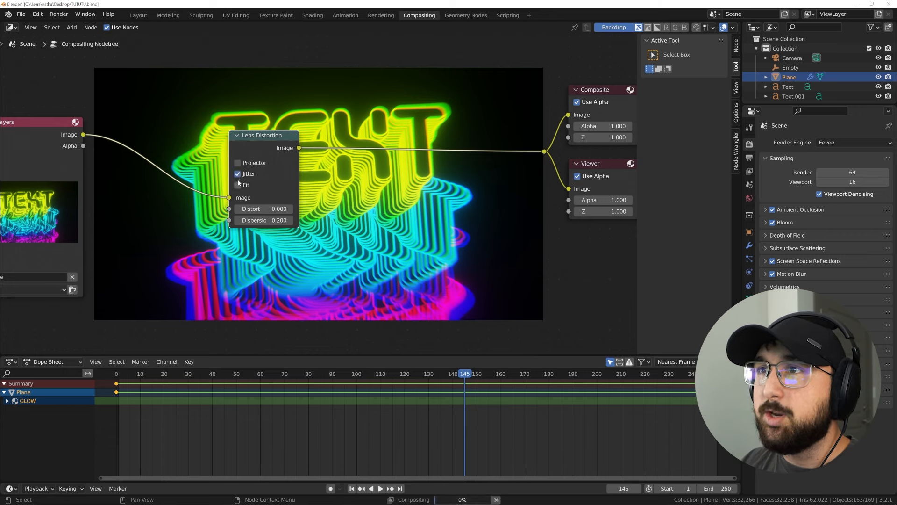
pyautogui.moveTo(257, 146); pyautogui.dragTo(250, 187)
pyautogui.scroll(5, 373, 156)
pyautogui.scroll(-4, 303, 178)
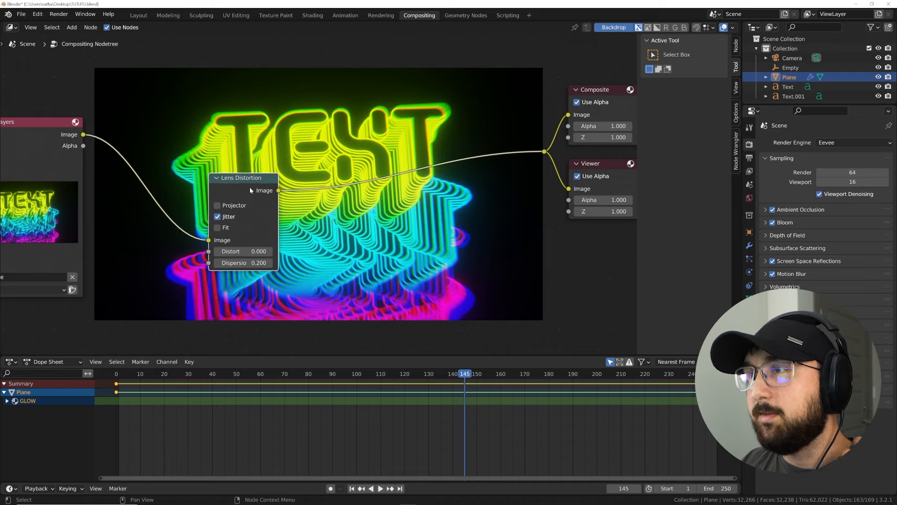
# Switch to the Layout workspace and show the camera view in rendered shading with overlays hidden
pyautogui.click(140, 16)
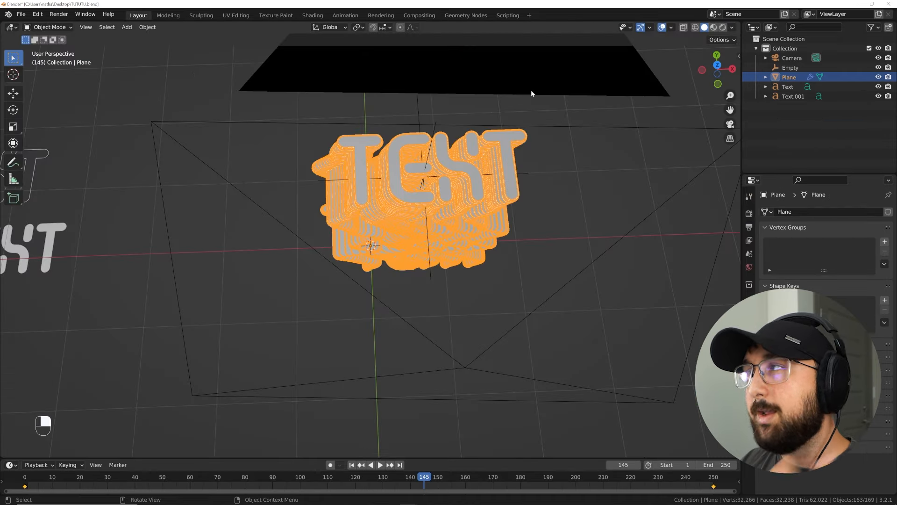
pyautogui.press('KP_0')
pyautogui.click(722, 28)
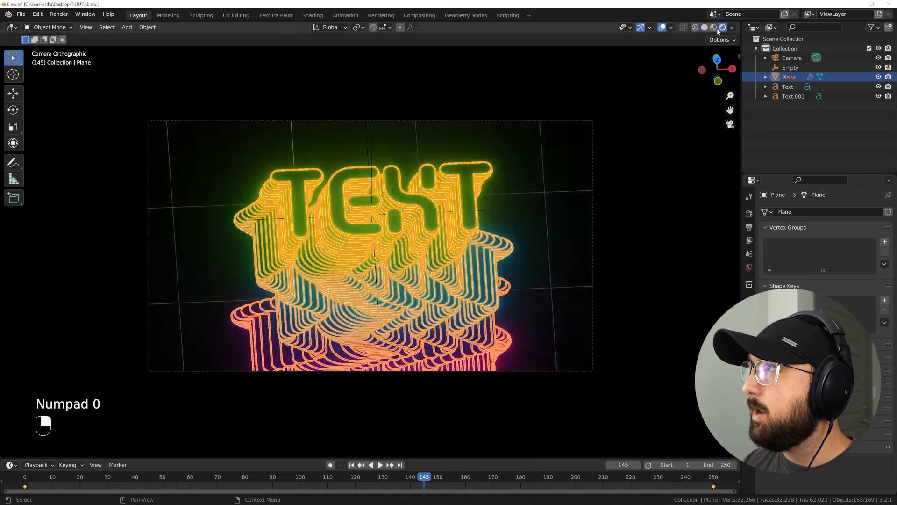
pyautogui.click(661, 27)
pyautogui.scroll(3, 505, 217)
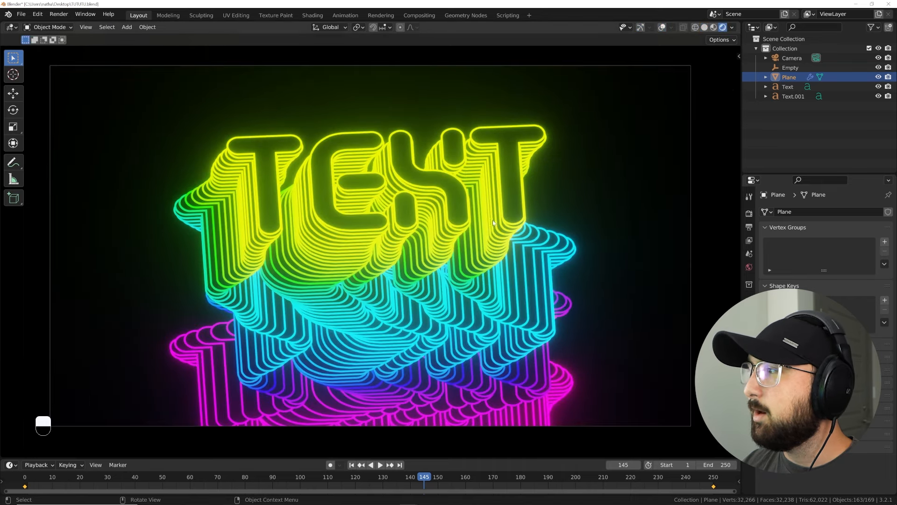
# Change the World background colour from black to a very dark navy blue
pyautogui.click(749, 267)
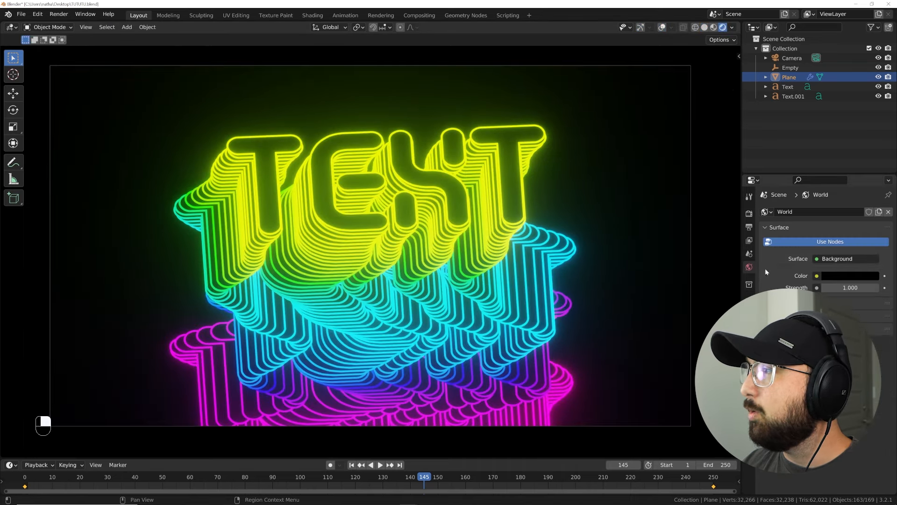
pyautogui.click(847, 276)
pyautogui.moveTo(871, 207); pyautogui.dragTo(871, 195)
pyautogui.click(846, 152)
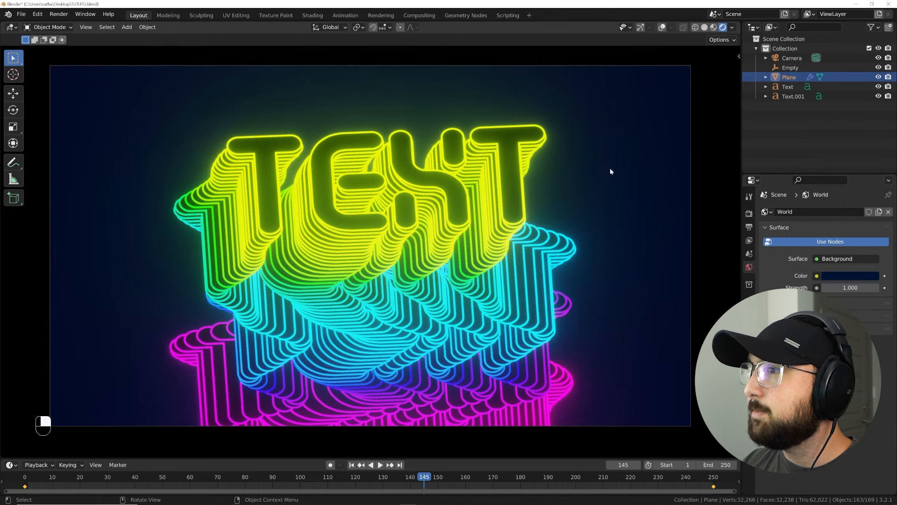
# Render the current frame, inspect the lens dispersion against the blue background, and close the render window
pyautogui.click(59, 14)
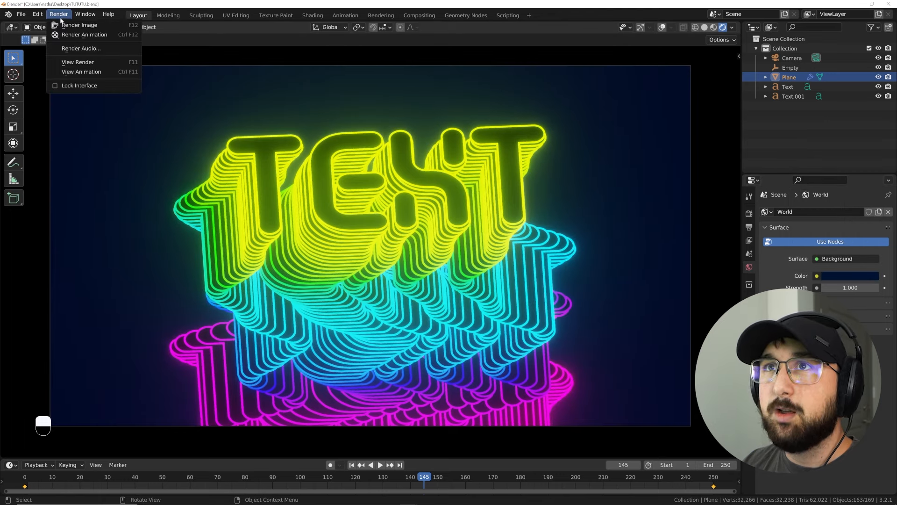
pyautogui.click(77, 23)
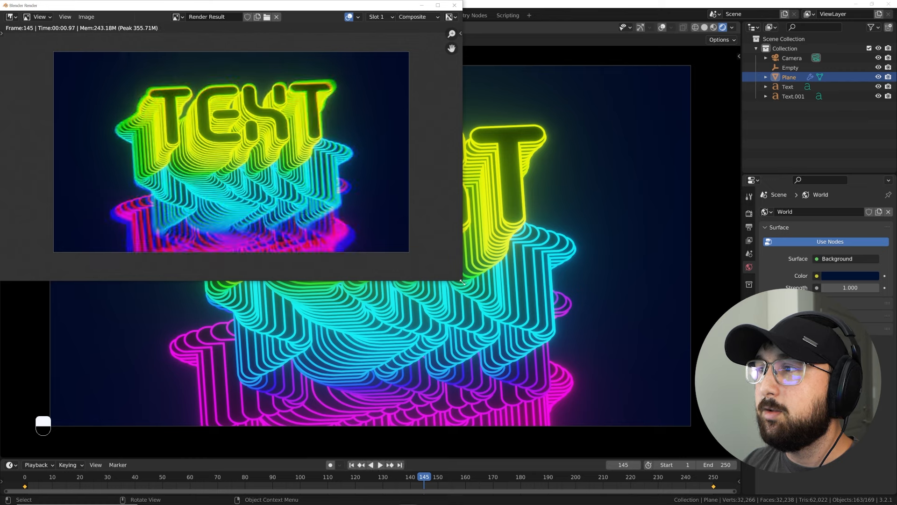
pyautogui.scroll(1, 444, 296)
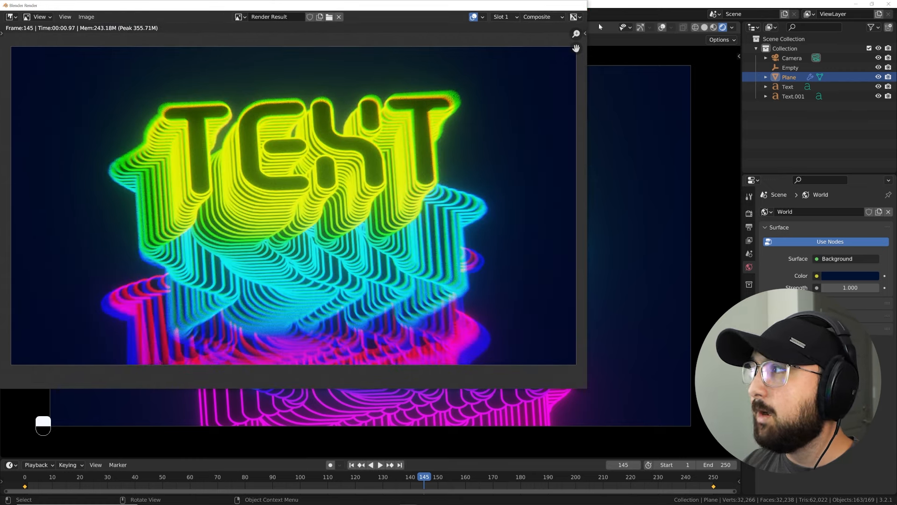
pyautogui.press('Escape')
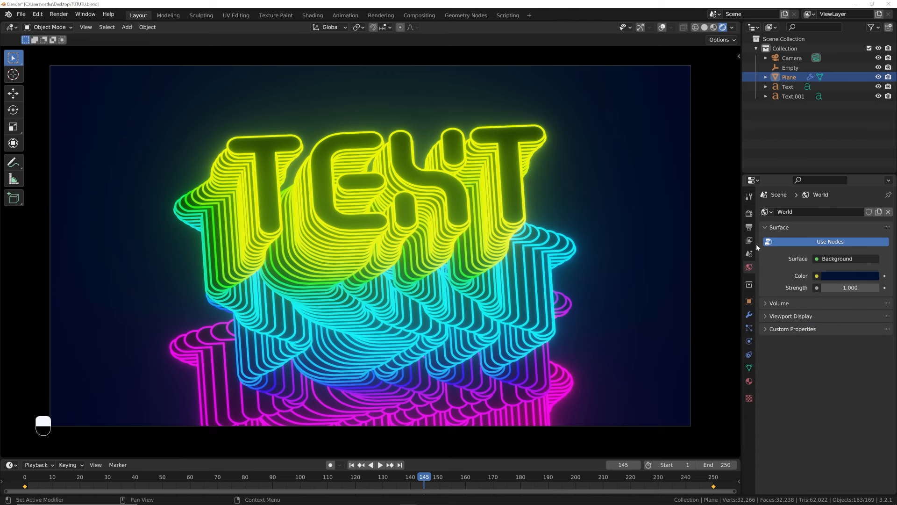
# Set the render output file format to FFmpeg Video
pyautogui.click(749, 227)
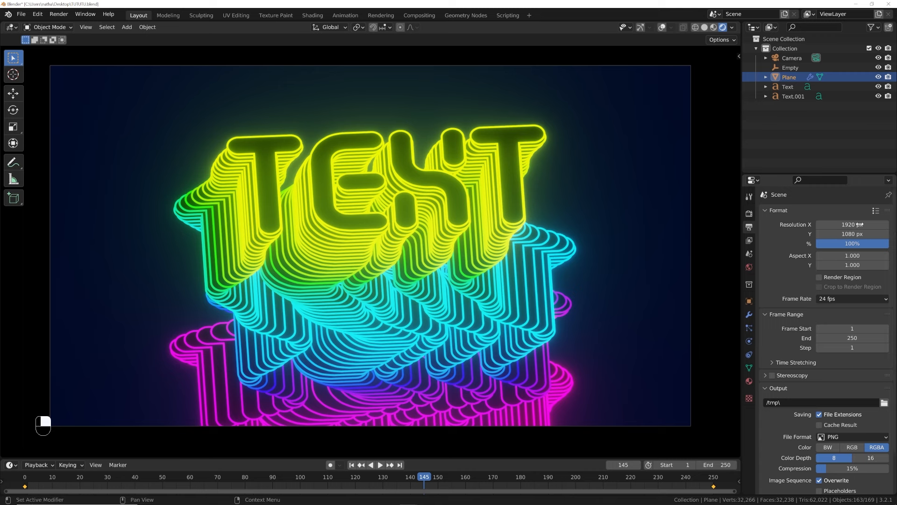
pyautogui.scroll(-2, 837, 275)
pyautogui.click(835, 256)
pyautogui.click(835, 256)
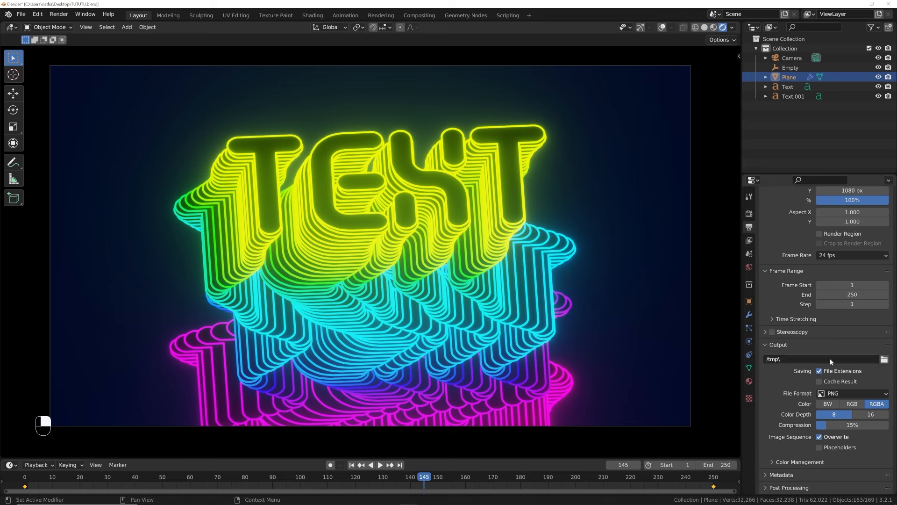
pyautogui.click(849, 394)
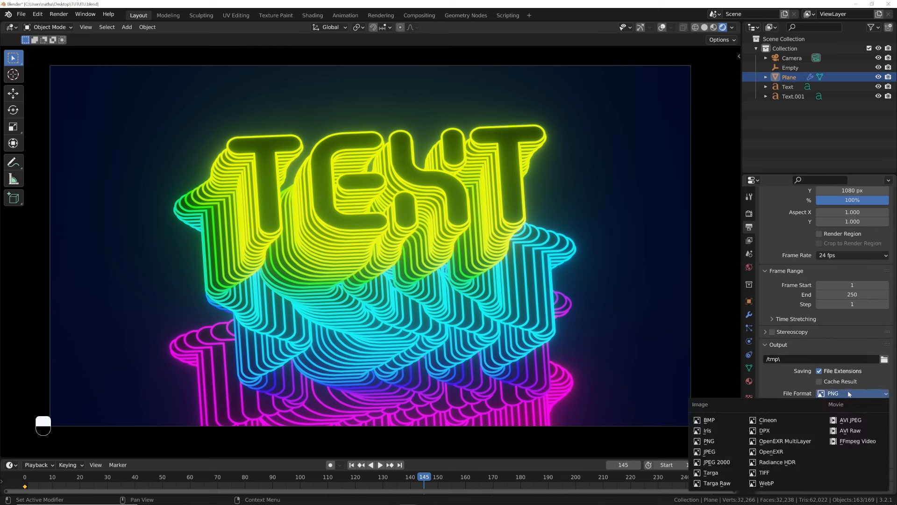
pyautogui.click(856, 441)
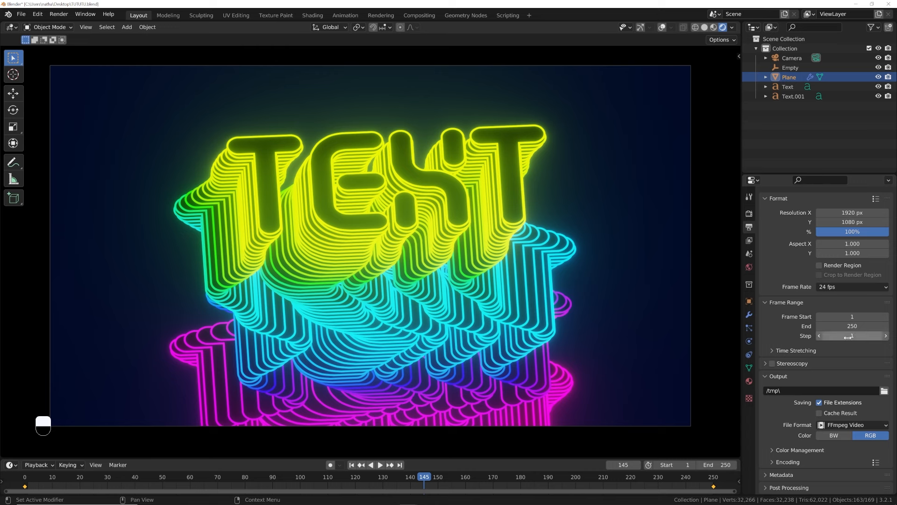
# Set the video encoding to an MPEG-4 container with Perceptually Lossless output quality
pyautogui.click(786, 461)
pyautogui.scroll(-4, 813, 435)
pyautogui.click(841, 402)
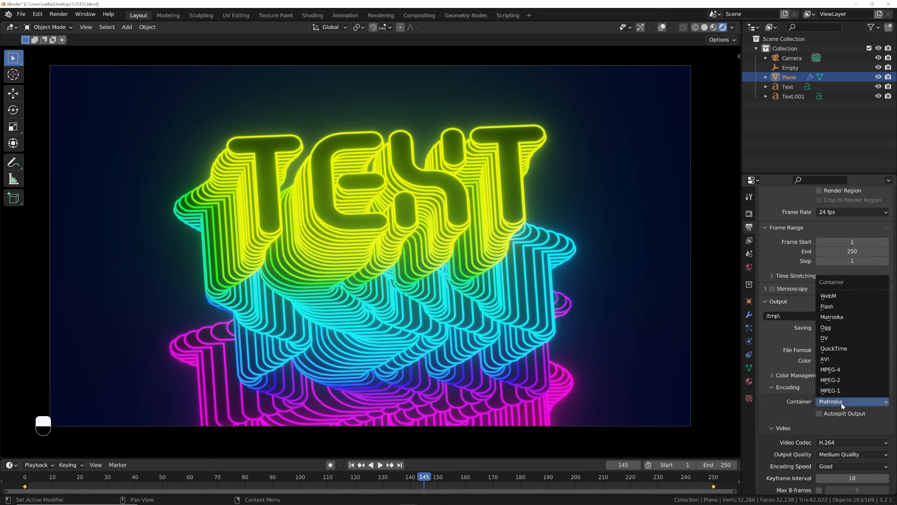
pyautogui.click(836, 370)
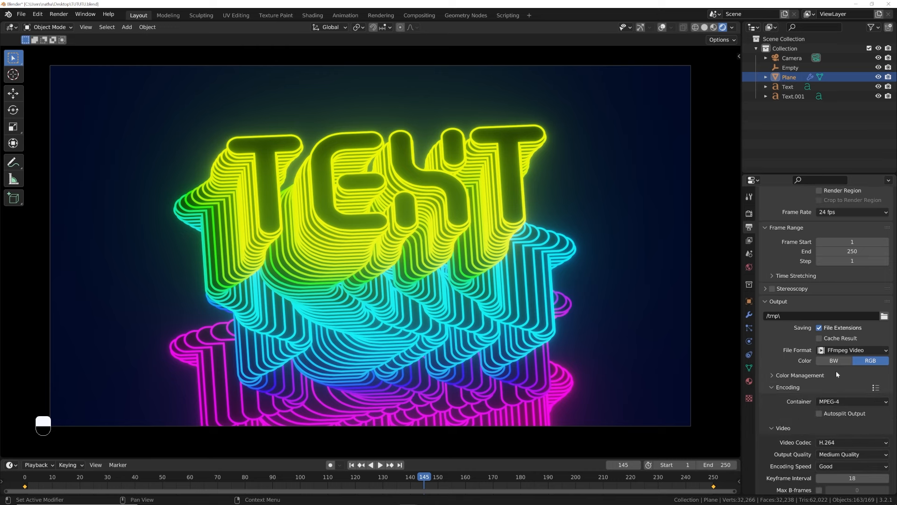
pyautogui.click(853, 454)
pyautogui.click(853, 422)
pyautogui.click(106, 27)
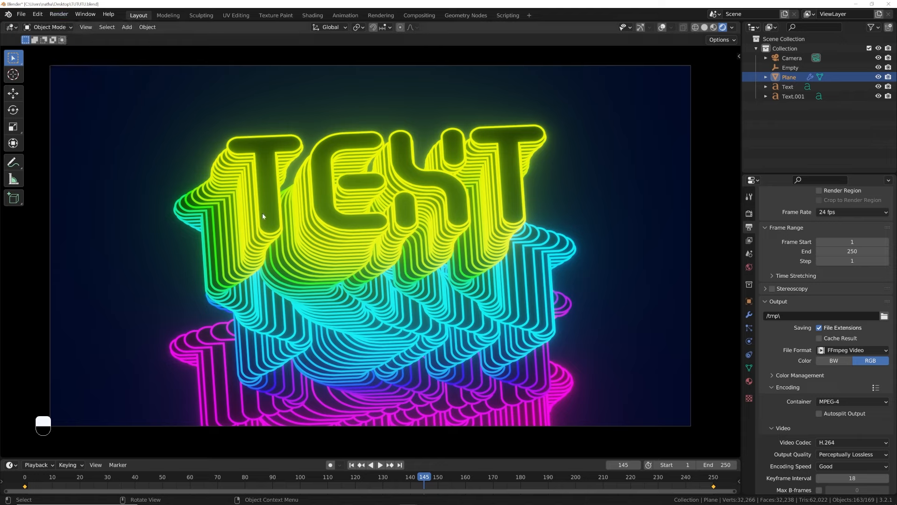